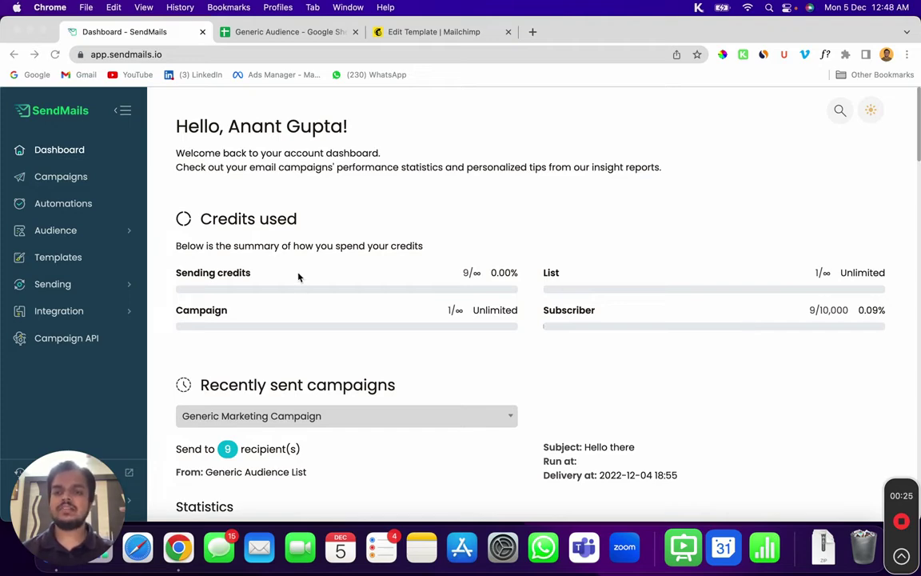
Step: Open the Add subscriber form for the Generic Audience List, then switch to the Generic Audience spreadsheet
{"action": "scroll", "coordinate": [297, 277], "scroll_direction": "down", "scroll_amount": 5}
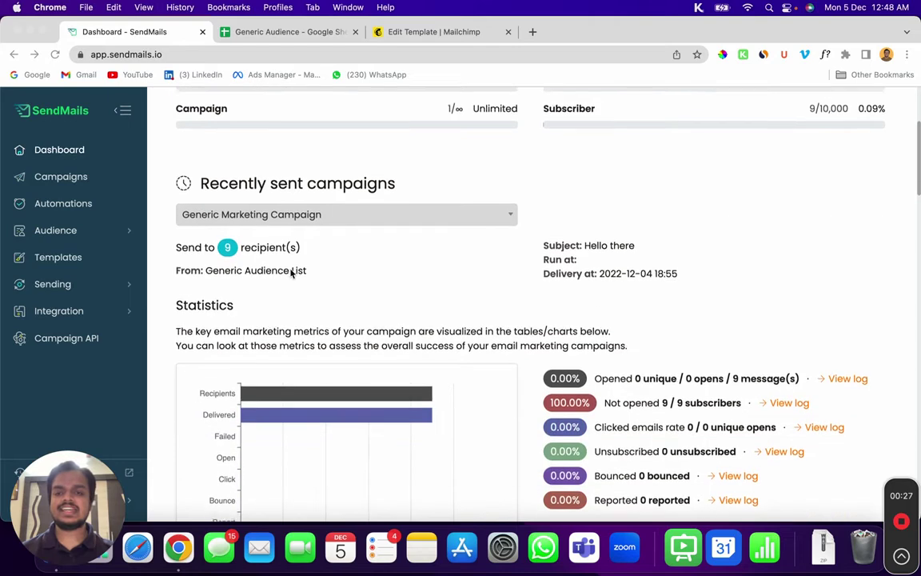
{"action": "scroll", "coordinate": [259, 305], "scroll_direction": "down", "scroll_amount": 10}
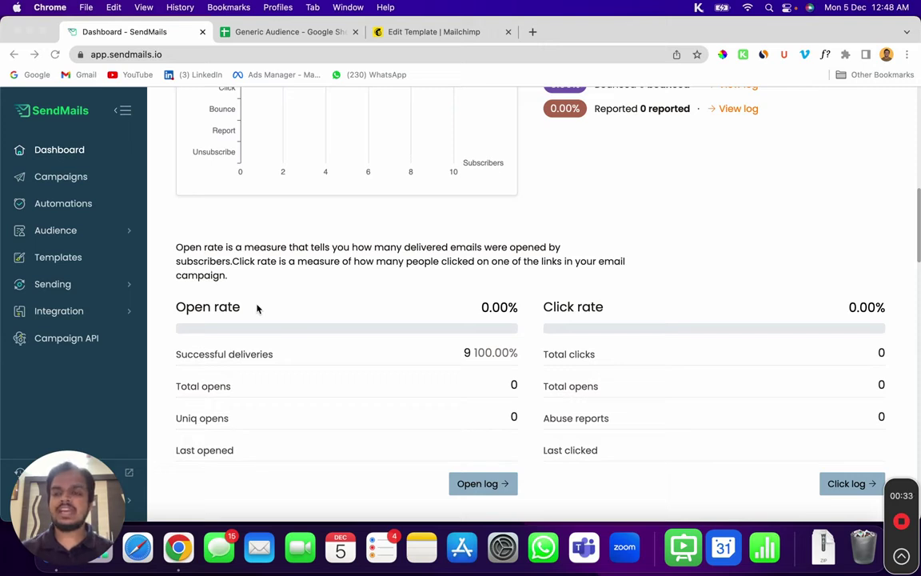
{"action": "left_click", "coordinate": [52, 232]}
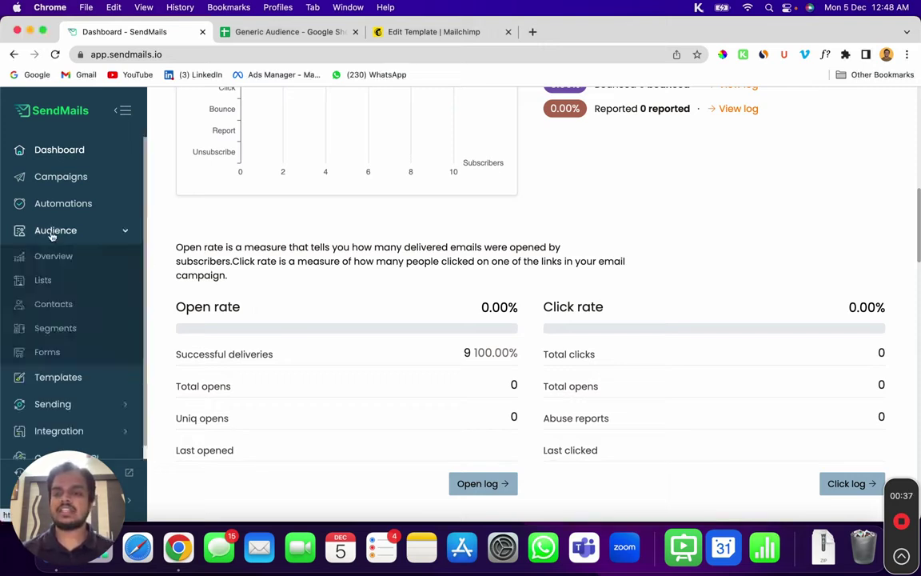
{"action": "left_click", "coordinate": [42, 281]}
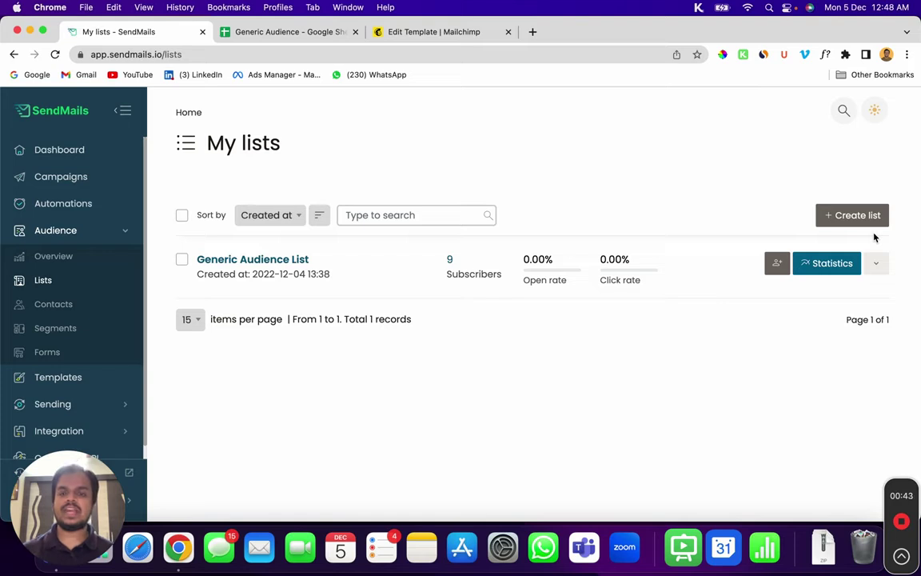
{"action": "left_click", "coordinate": [288, 263]}
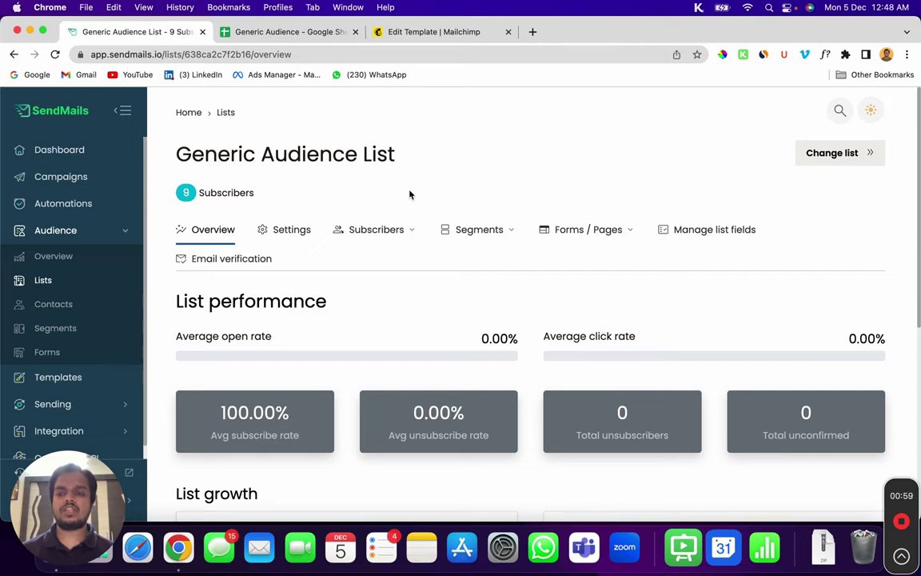
{"action": "left_click", "coordinate": [390, 229]}
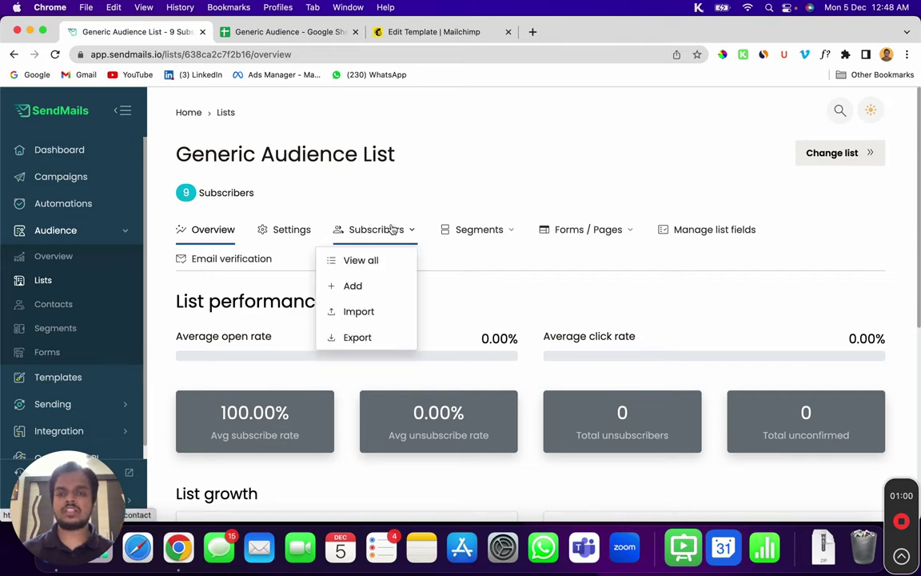
{"action": "left_click", "coordinate": [372, 286]}
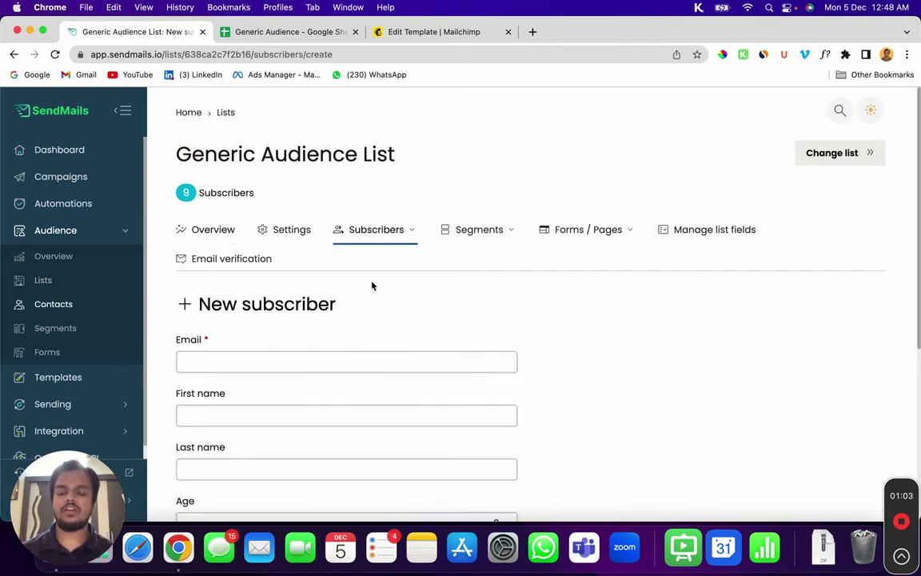
{"action": "left_click", "coordinate": [235, 32]}
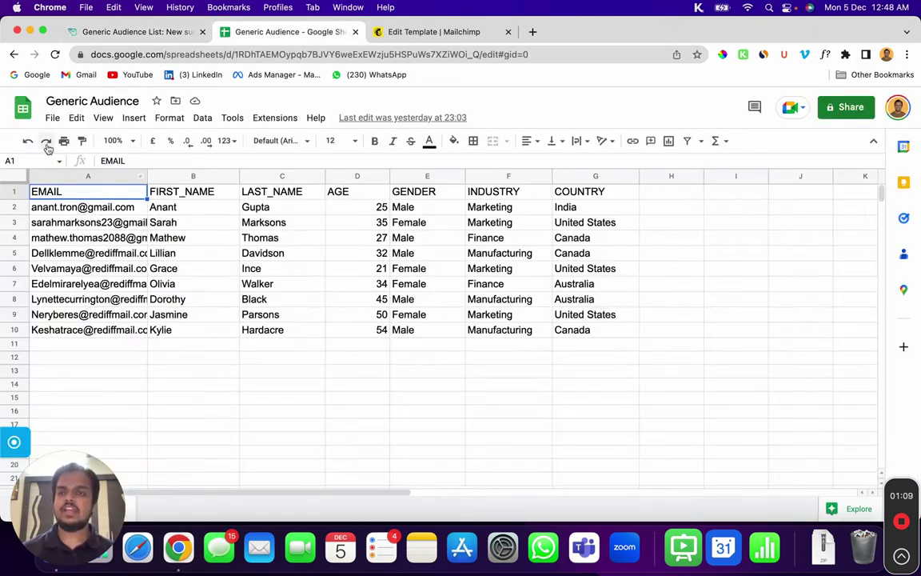
Step: Download the Generic Audience sheet as CSV, saving 'Generic Audience - Sheet1 (2)' into Downloads
{"action": "left_click", "coordinate": [52, 118]}
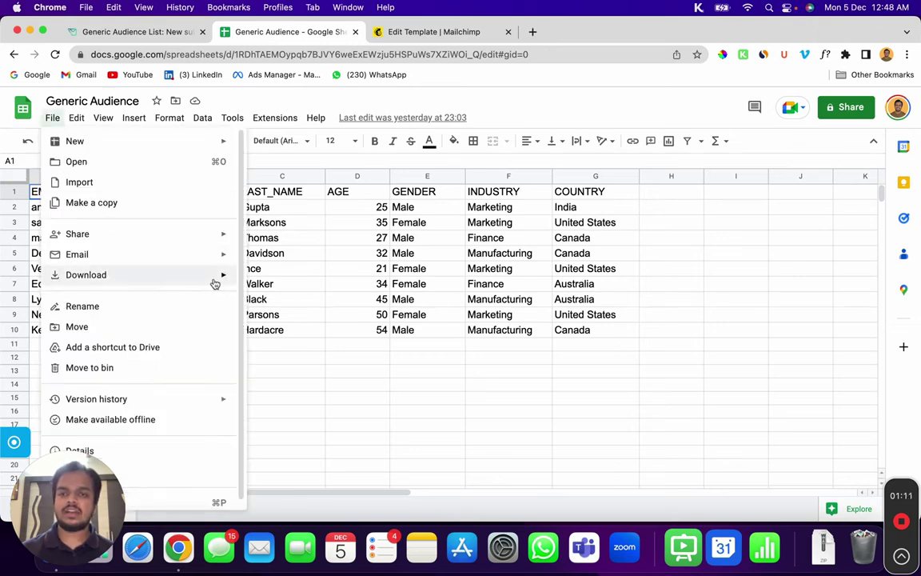
{"action": "mouse_move", "coordinate": [209, 276]}
{"action": "left_click", "coordinate": [284, 361]}
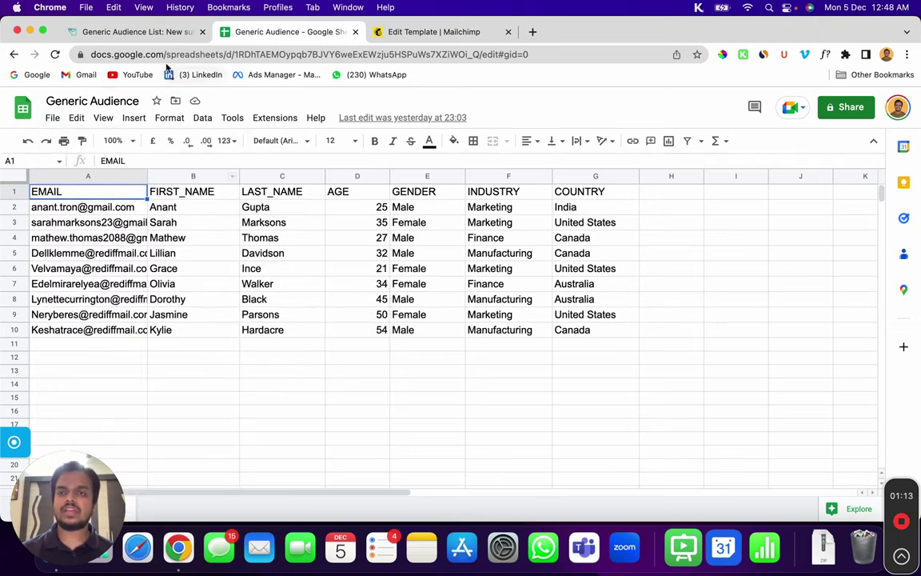
{"action": "left_click", "coordinate": [169, 32]}
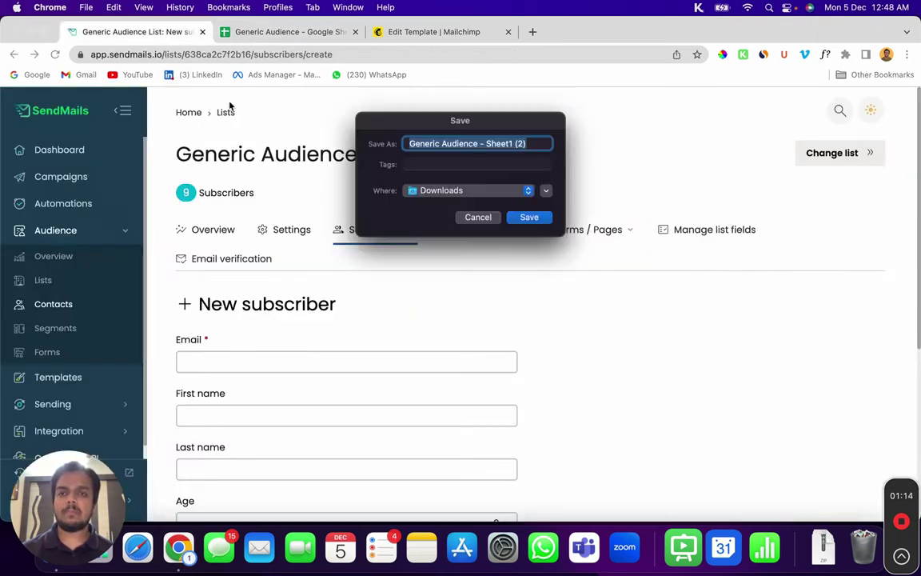
{"action": "left_click", "coordinate": [524, 218]}
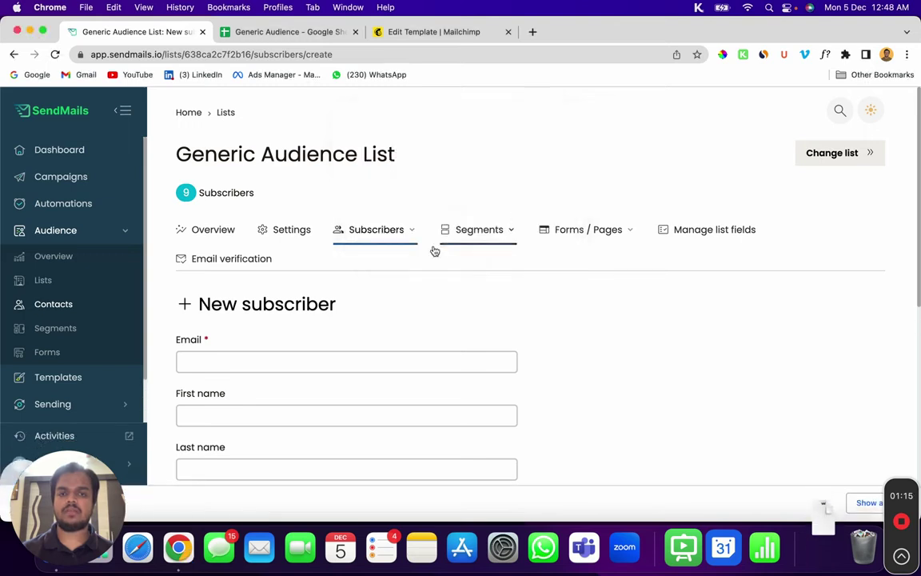
{"action": "left_click", "coordinate": [390, 235]}
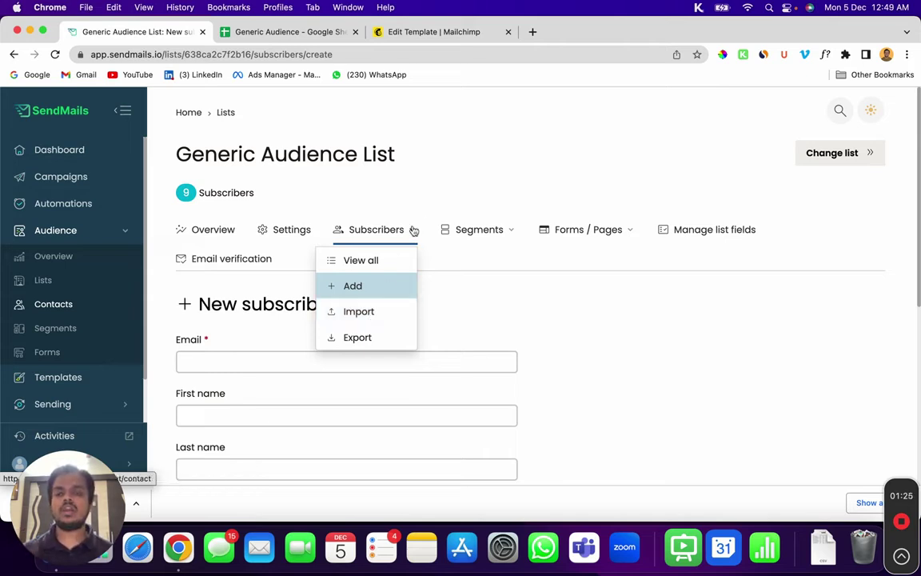
{"action": "scroll", "coordinate": [124, 324], "scroll_direction": "down", "scroll_amount": 2}
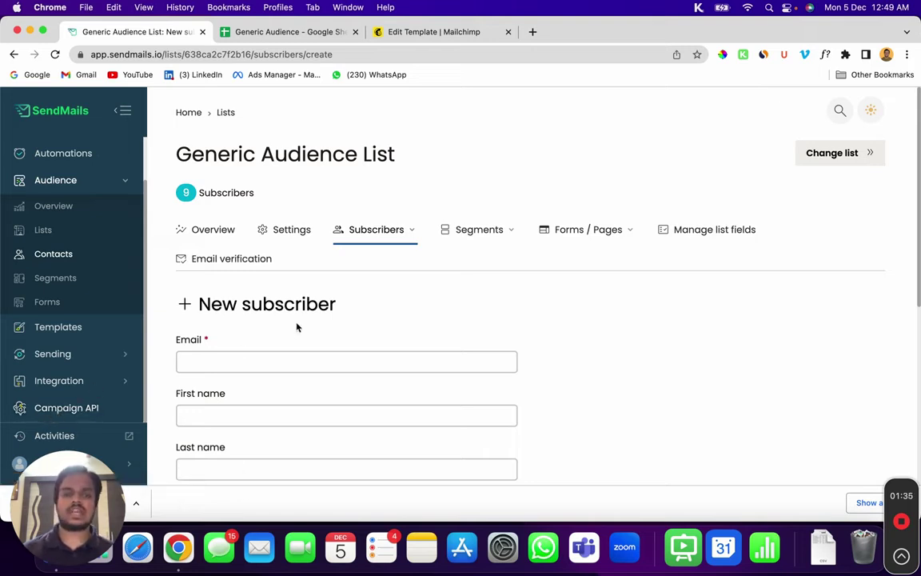
{"action": "left_click", "coordinate": [577, 230]}
Step: Open the Generic Audience List's embedded form page and look over its embed code and preview
{"action": "left_click", "coordinate": [569, 271]}
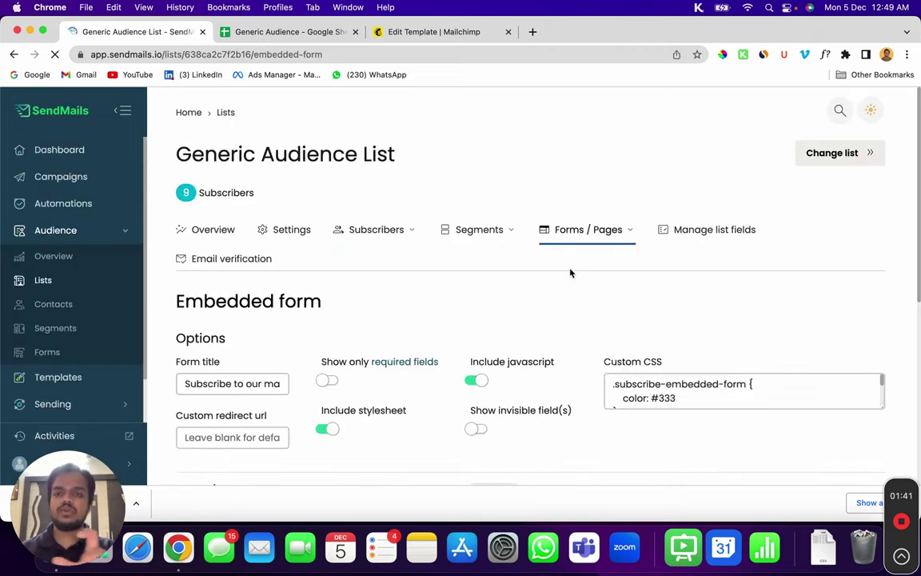
{"action": "scroll", "coordinate": [569, 269], "scroll_direction": "down", "scroll_amount": 5}
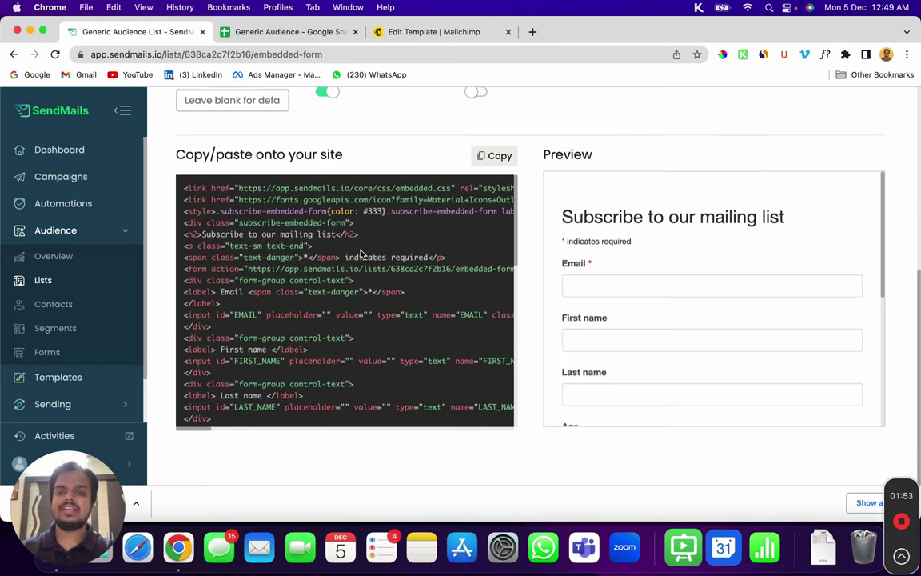
{"action": "scroll", "coordinate": [356, 252], "scroll_direction": "up", "scroll_amount": 5}
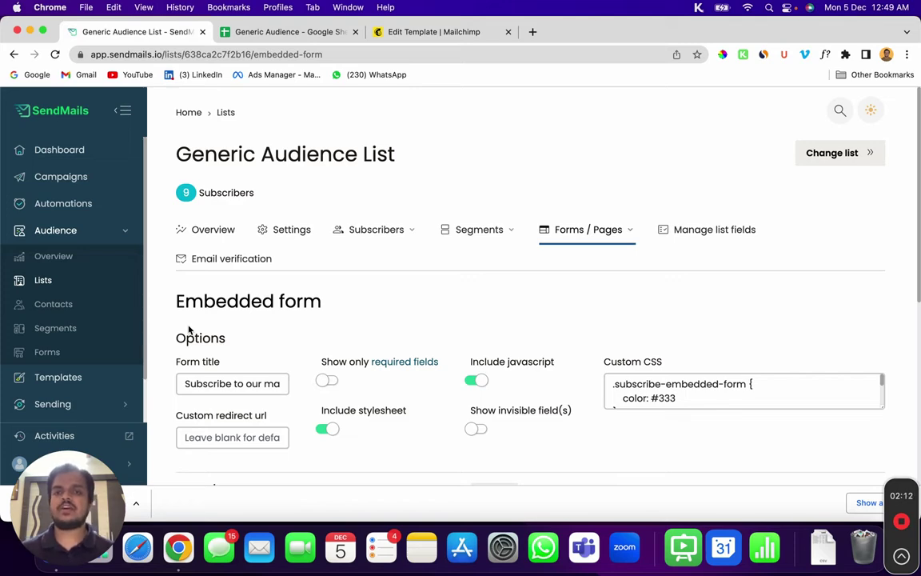
Step: In Mailchimp, view All contacts of the GrowMeOrganic audience
{"action": "left_click", "coordinate": [421, 33]}
{"action": "scroll", "coordinate": [196, 181], "scroll_direction": "up", "scroll_amount": 5}
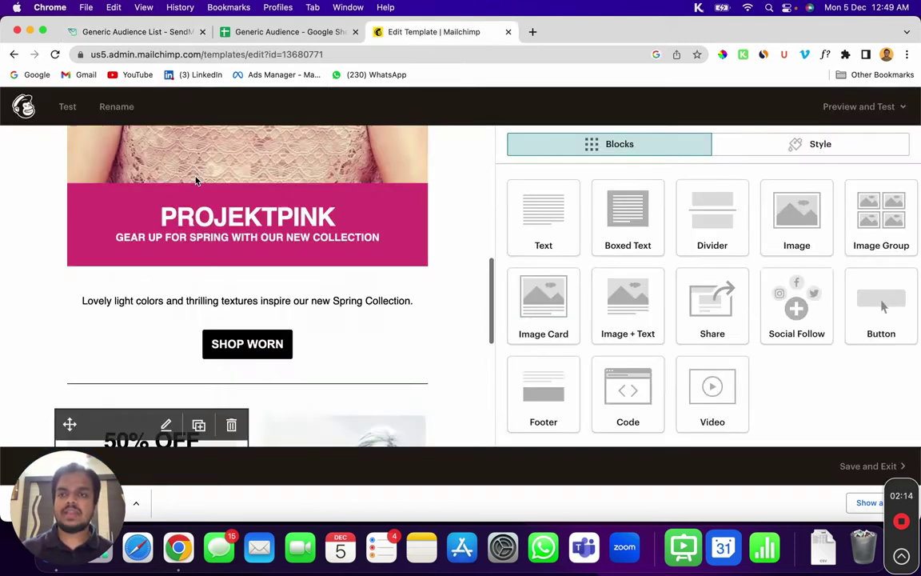
{"action": "scroll", "coordinate": [196, 180], "scroll_direction": "up", "scroll_amount": 3}
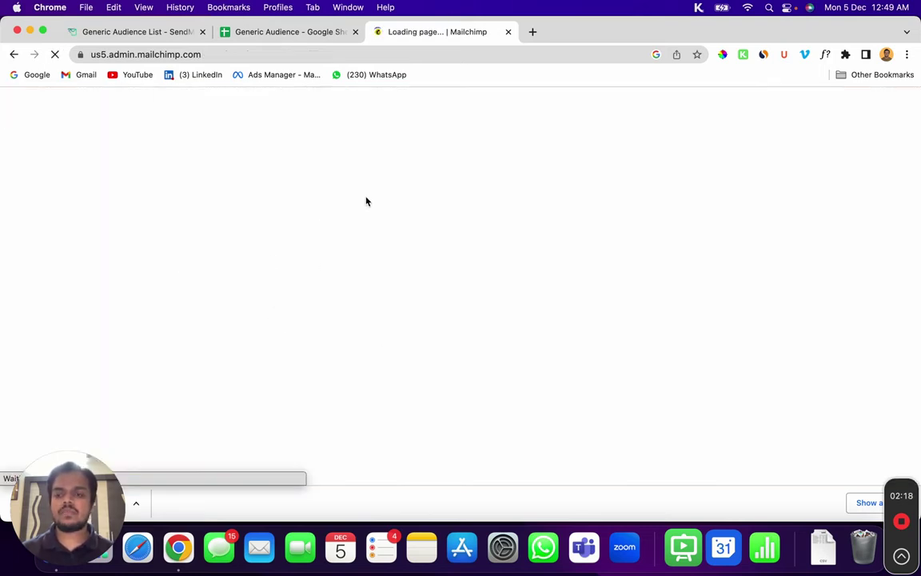
{"action": "scroll", "coordinate": [103, 265], "scroll_direction": "down", "scroll_amount": 1}
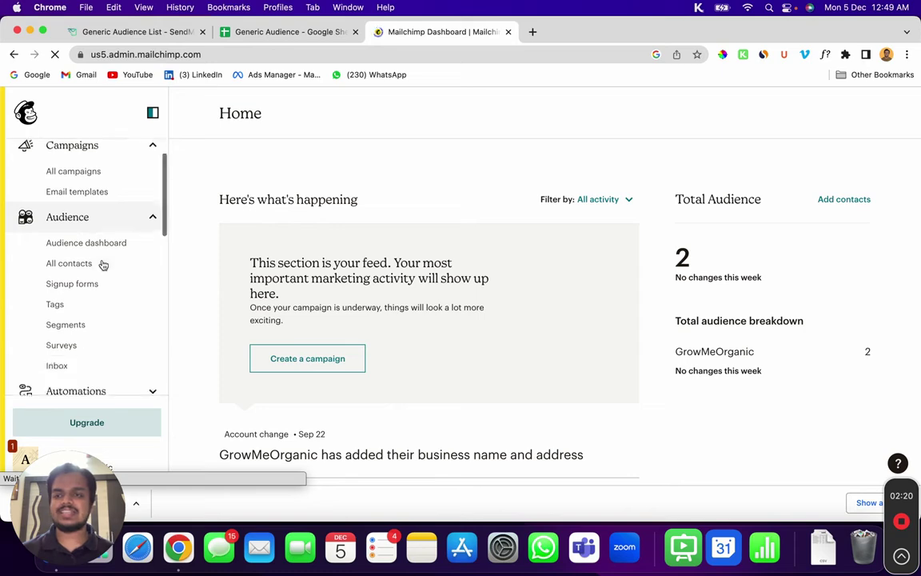
{"action": "left_click", "coordinate": [88, 260]}
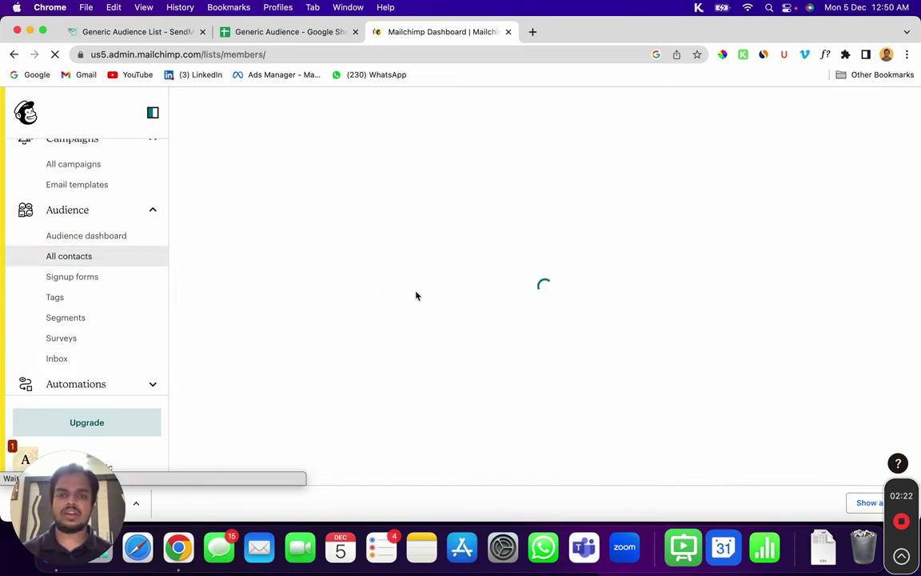
{"action": "scroll", "coordinate": [611, 376], "scroll_direction": "down", "scroll_amount": 3}
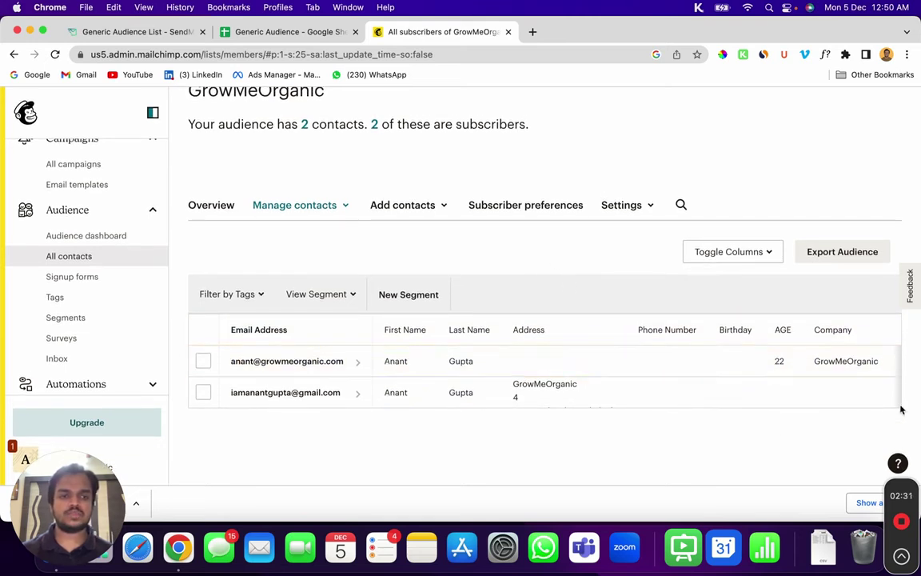
Step: Export the audience's contacts as a CSV, save the file, and return to SendMails
{"action": "left_click", "coordinate": [841, 253]}
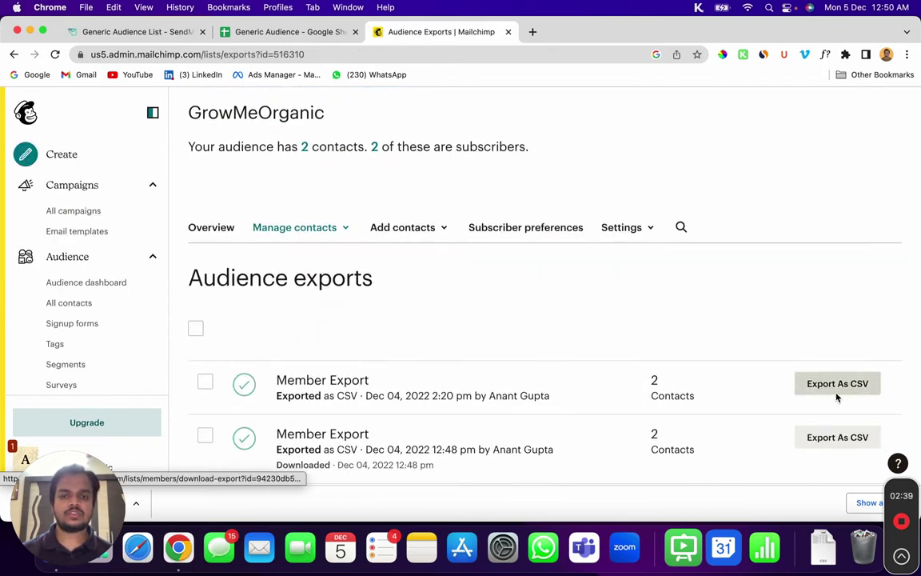
{"action": "left_click", "coordinate": [837, 383]}
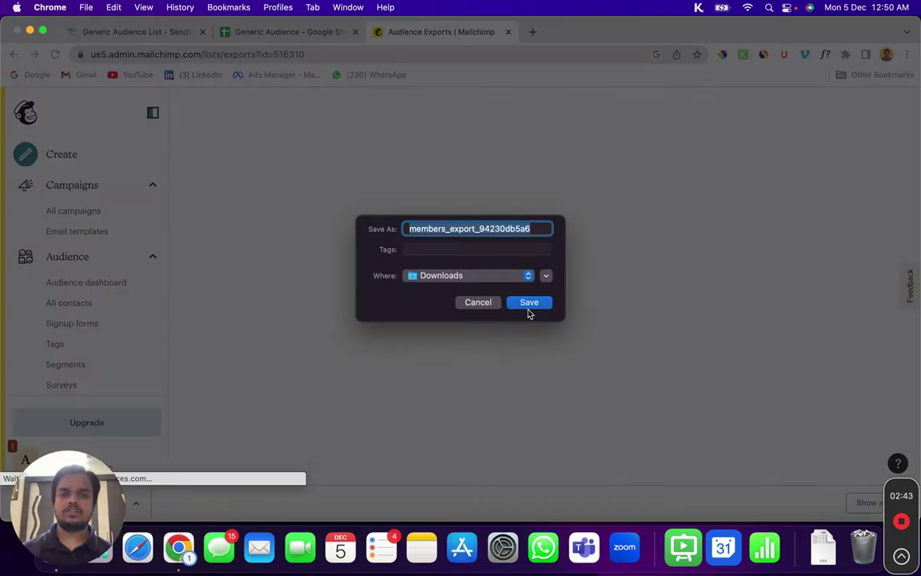
{"action": "left_click", "coordinate": [528, 307]}
{"action": "left_click", "coordinate": [88, 32]}
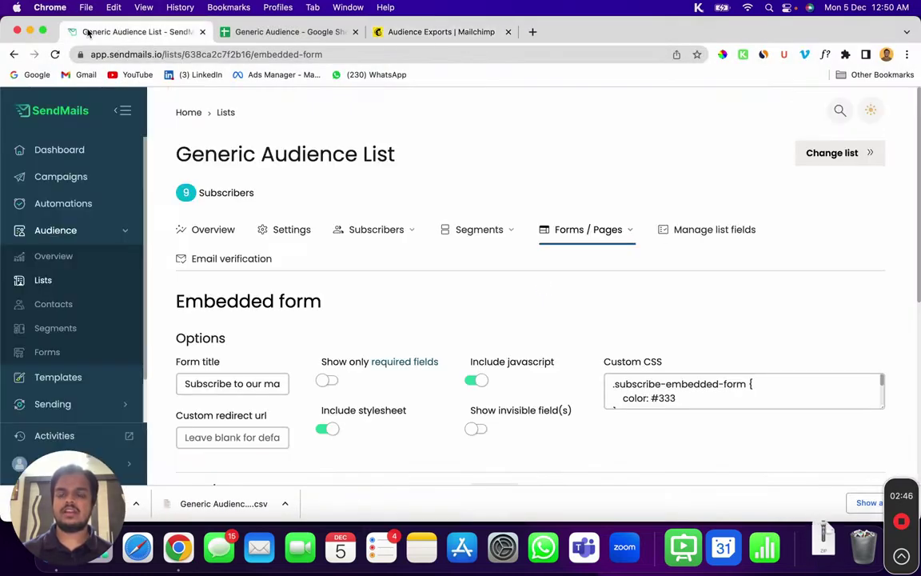
Step: Open the list's Email verification page and choose Email Validation as the verification server
{"action": "left_click", "coordinate": [358, 236]}
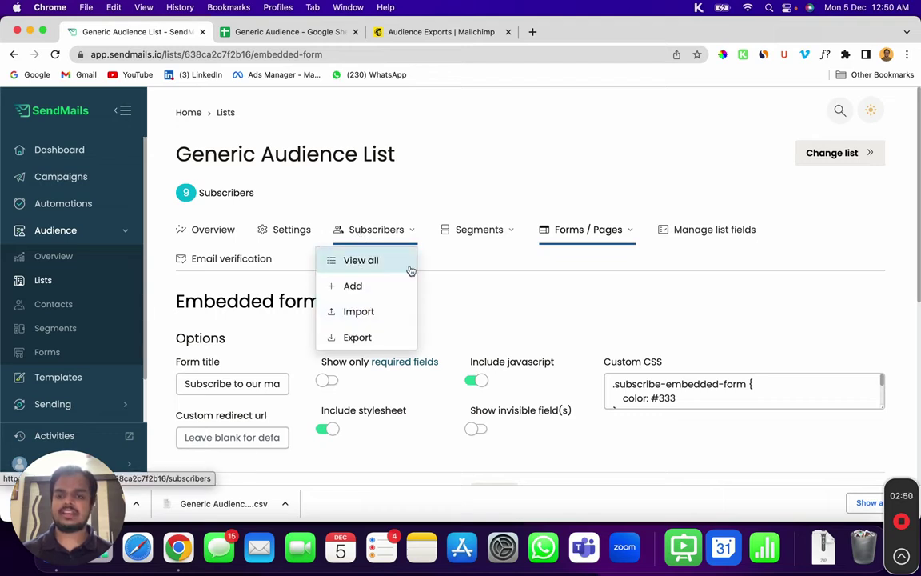
{"action": "left_click", "coordinate": [504, 310]}
{"action": "scroll", "coordinate": [503, 309], "scroll_direction": "down", "scroll_amount": 2}
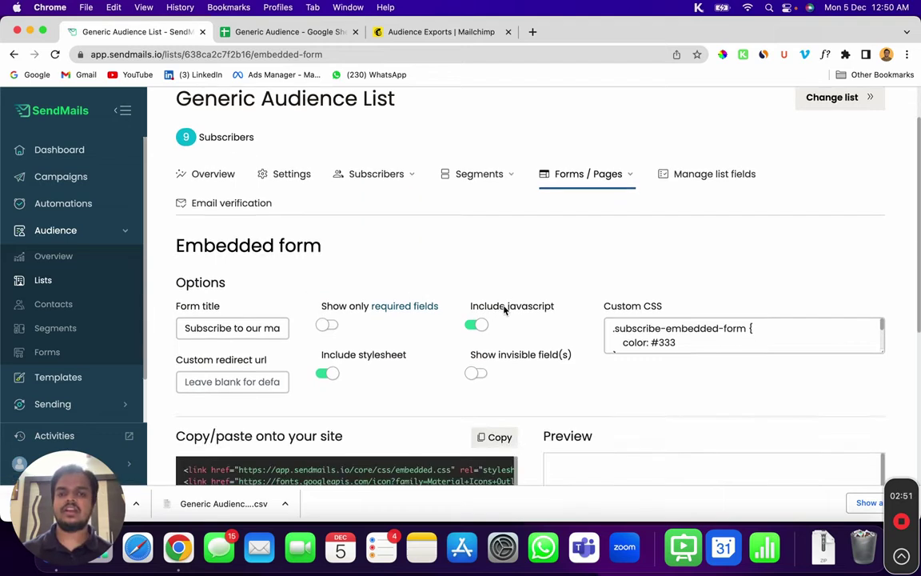
{"action": "left_click", "coordinate": [231, 205]}
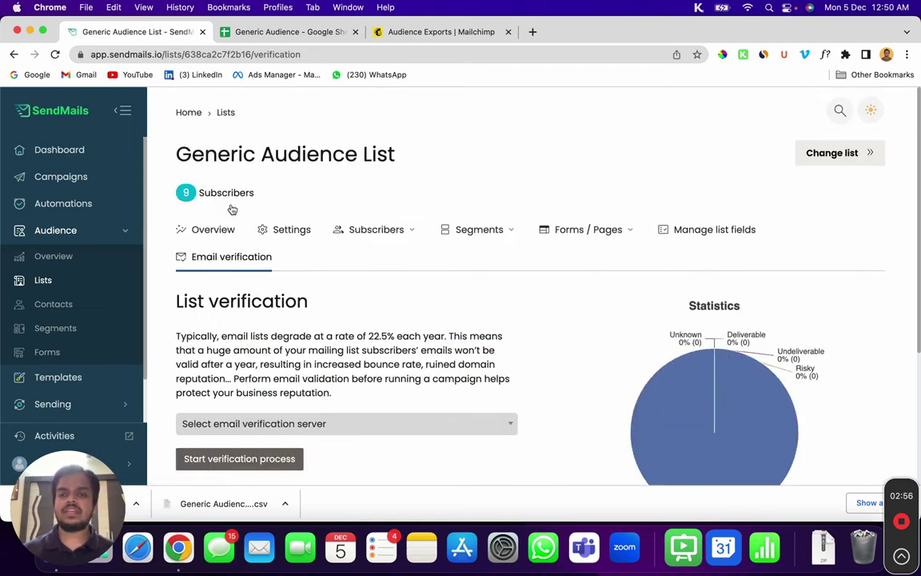
{"action": "scroll", "coordinate": [231, 206], "scroll_direction": "down", "scroll_amount": 2}
{"action": "left_click", "coordinate": [229, 361]}
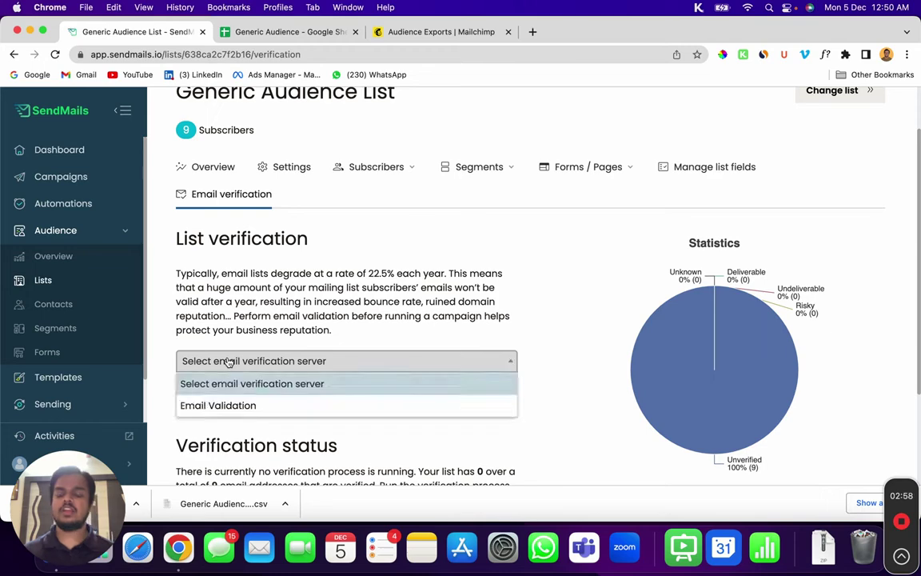
{"action": "left_click", "coordinate": [214, 405]}
Step: Run the verification and review the statistics: 3 deliverable, 6 undeliverable of 9
{"action": "scroll", "coordinate": [210, 392], "scroll_direction": "down", "scroll_amount": 2}
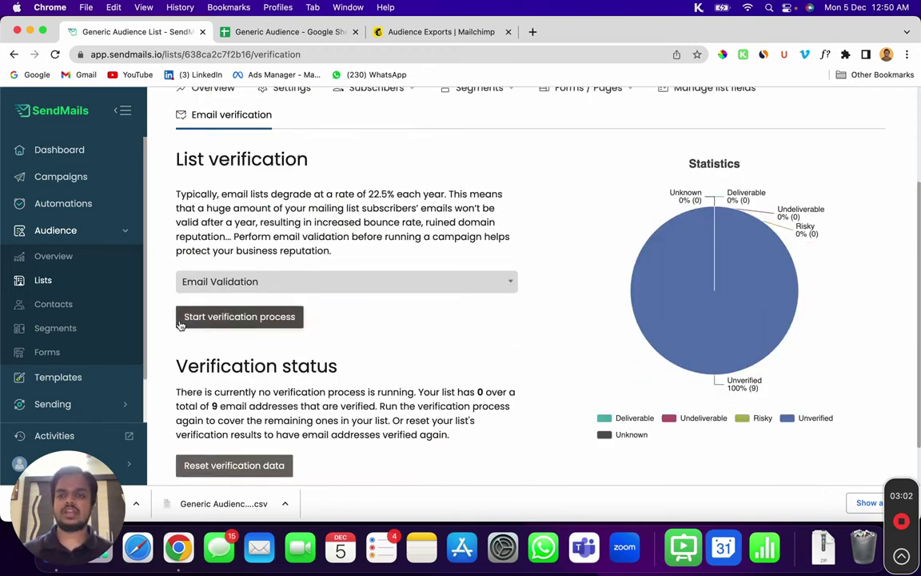
{"action": "left_click", "coordinate": [222, 318]}
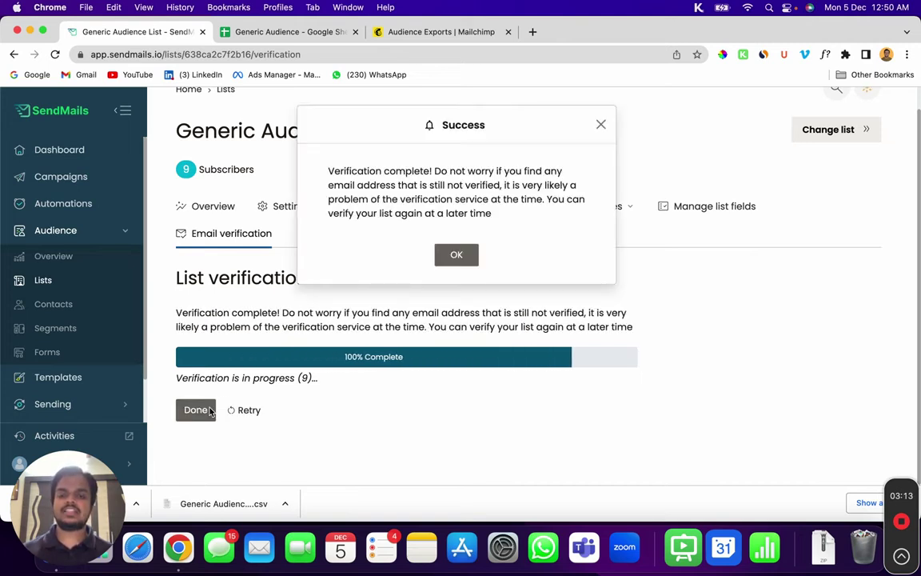
{"action": "left_click", "coordinate": [457, 255]}
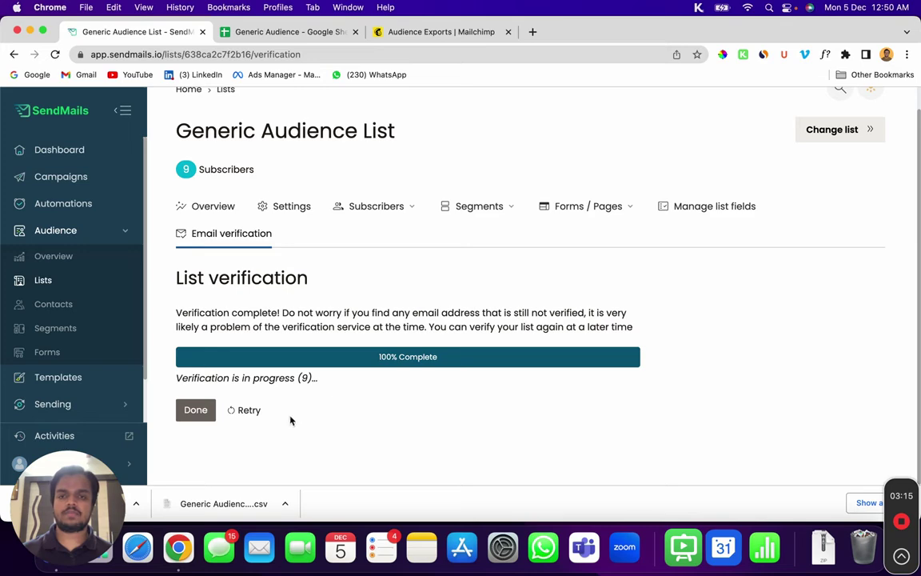
{"action": "left_click", "coordinate": [202, 410]}
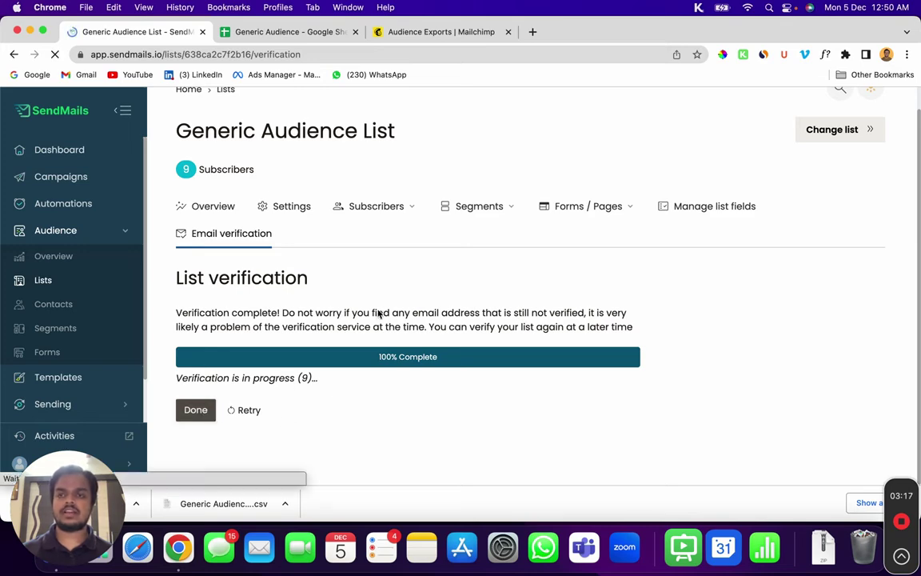
{"action": "scroll", "coordinate": [378, 312], "scroll_direction": "down", "scroll_amount": 3}
{"action": "mouse_move", "coordinate": [768, 252]}
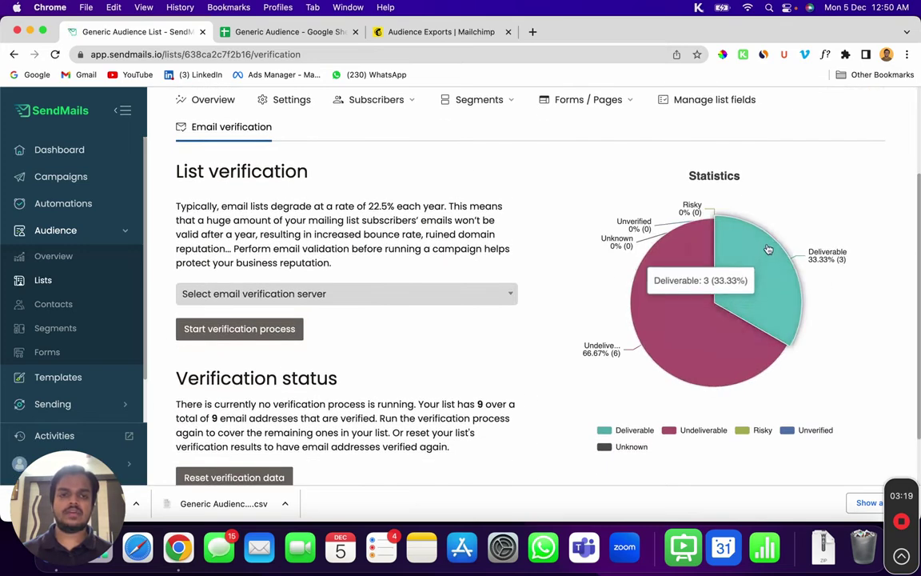
{"action": "mouse_move", "coordinate": [712, 234]}
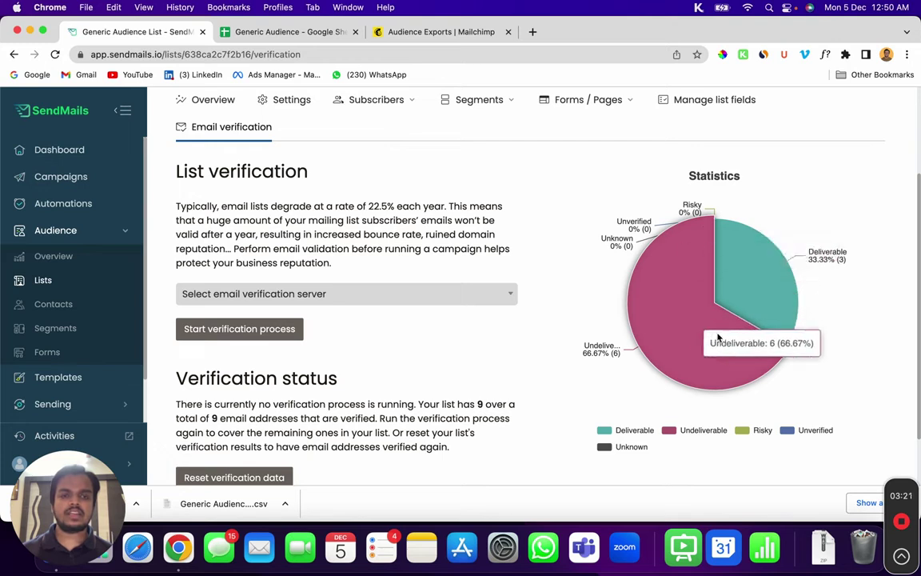
{"action": "mouse_move", "coordinate": [751, 267]}
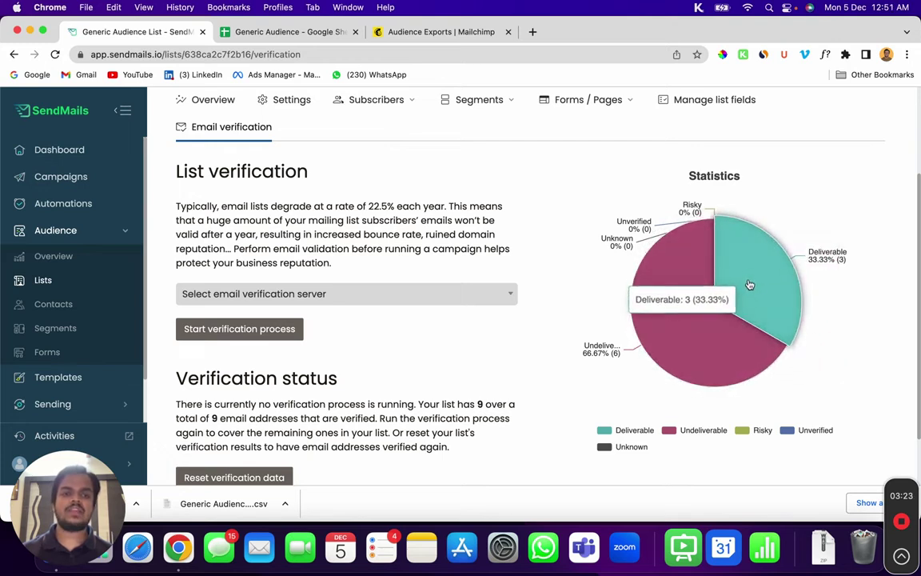
{"action": "mouse_move", "coordinate": [775, 385]}
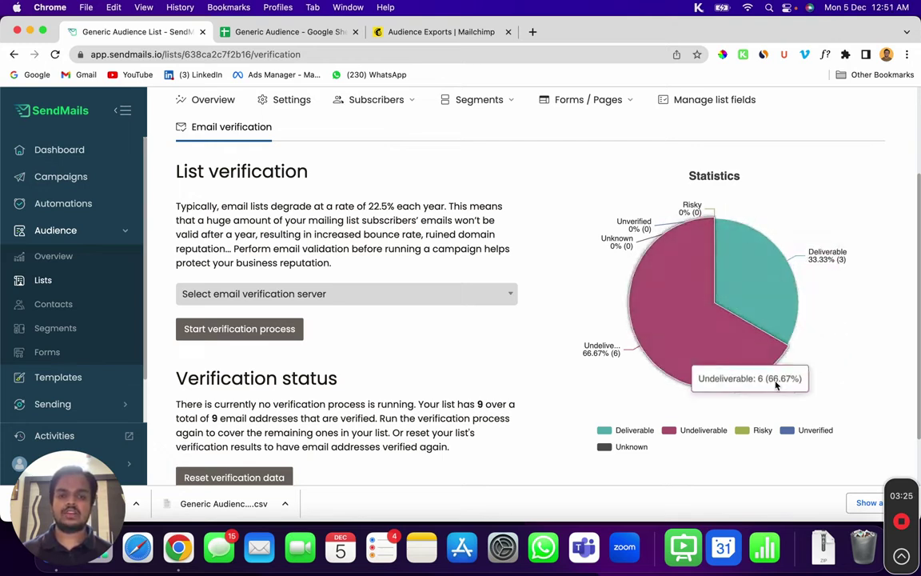
{"action": "scroll", "coordinate": [562, 304], "scroll_direction": "up", "scroll_amount": 2}
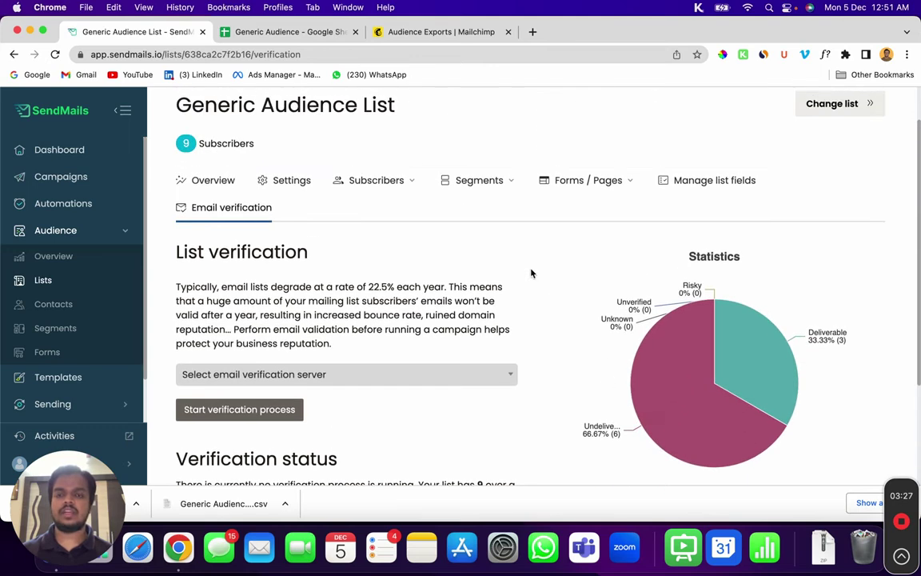
Step: Start a new segment with a first condition of Age greater than 20
{"action": "left_click", "coordinate": [479, 186]}
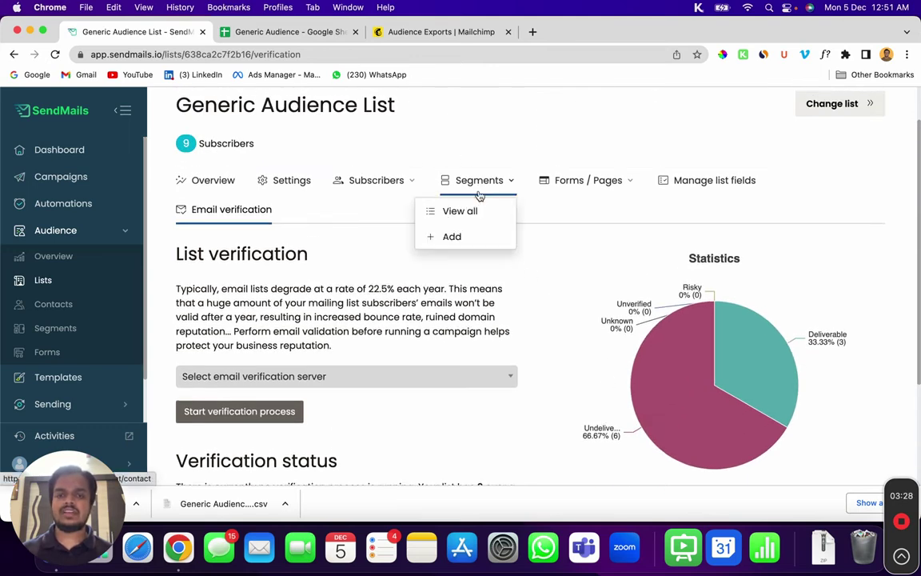
{"action": "left_click", "coordinate": [471, 237]}
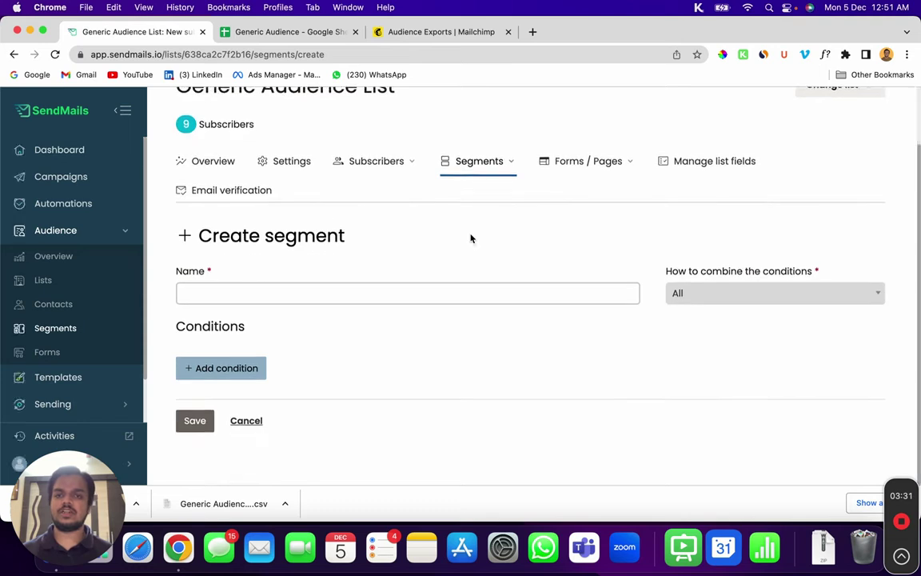
{"action": "left_click", "coordinate": [362, 290]}
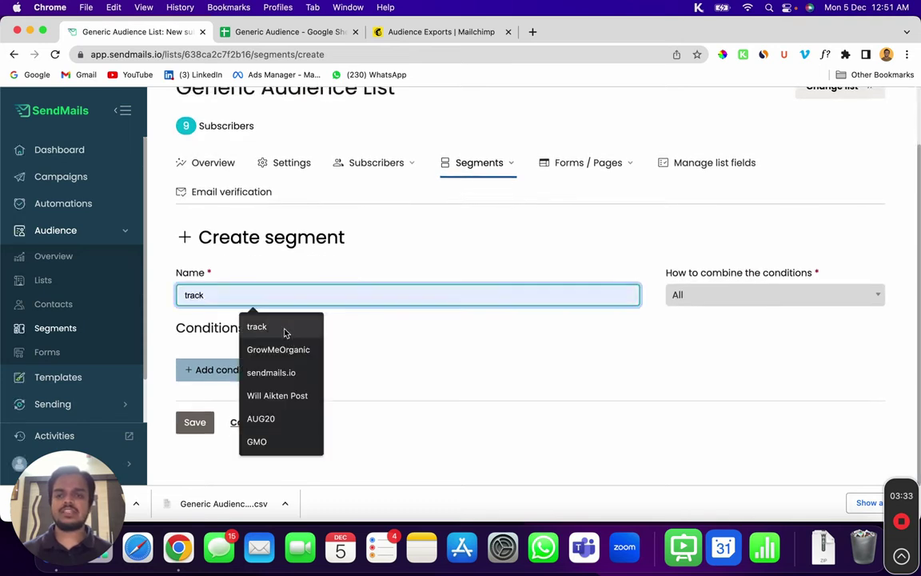
{"action": "left_click", "coordinate": [187, 370]}
{"action": "scroll", "coordinate": [279, 344], "scroll_direction": "down", "scroll_amount": 1}
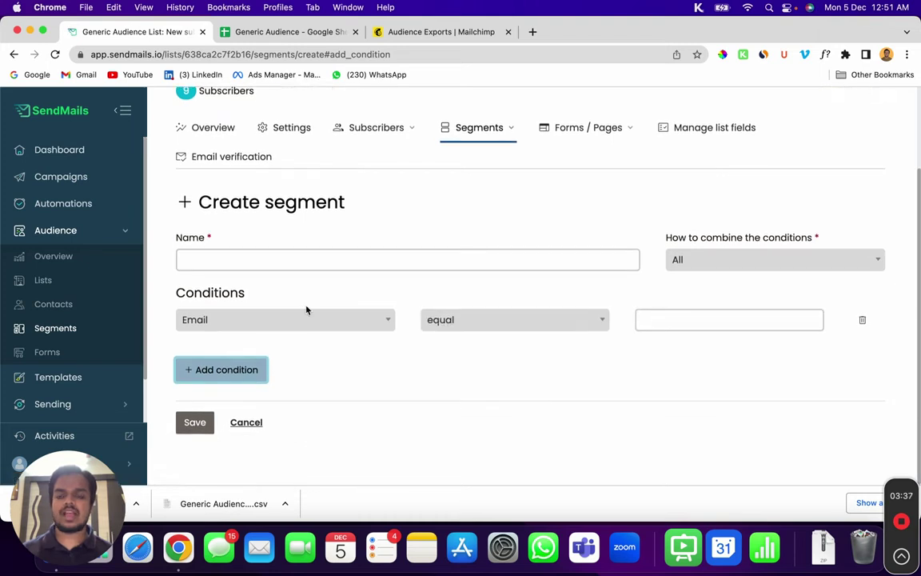
{"action": "left_click", "coordinate": [304, 329]}
{"action": "scroll", "coordinate": [329, 424], "scroll_direction": "down", "scroll_amount": 1}
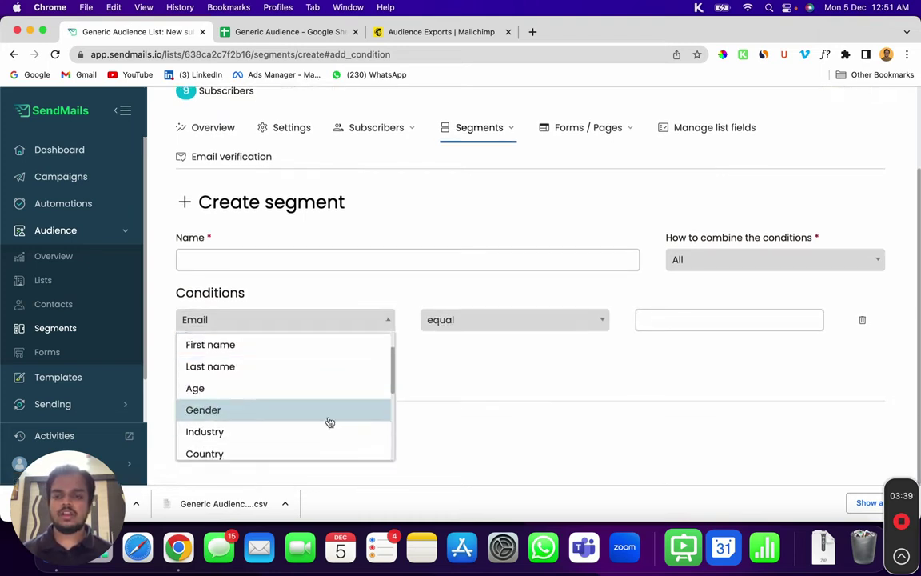
{"action": "left_click", "coordinate": [350, 392]}
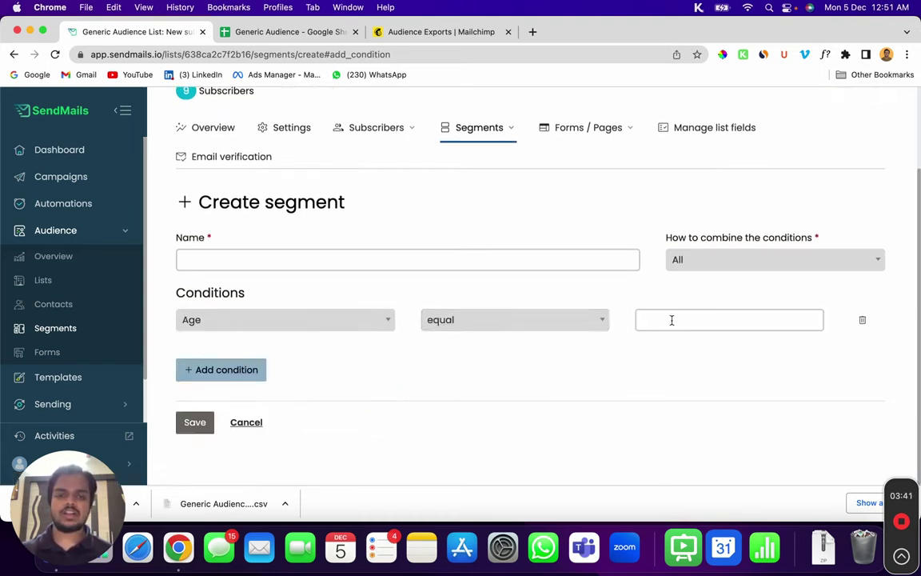
{"action": "left_click", "coordinate": [551, 323]}
{"action": "scroll", "coordinate": [518, 250], "scroll_direction": "down", "scroll_amount": 5}
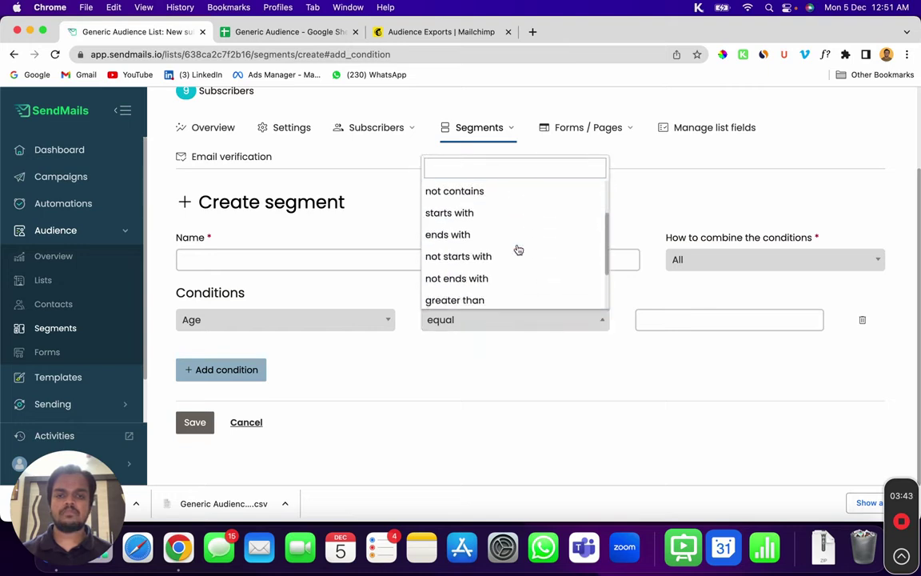
{"action": "left_click", "coordinate": [495, 270]}
{"action": "left_click", "coordinate": [736, 326]}
{"action": "type", "text": "20"}
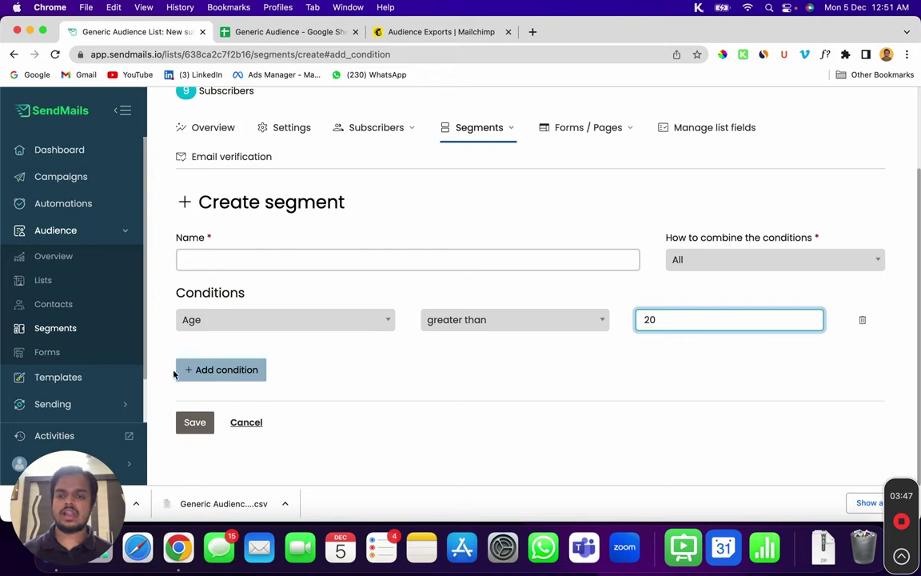
Step: Add a second condition, Gender equal Male
{"action": "left_click", "coordinate": [208, 369]}
{"action": "left_click", "coordinate": [239, 359]}
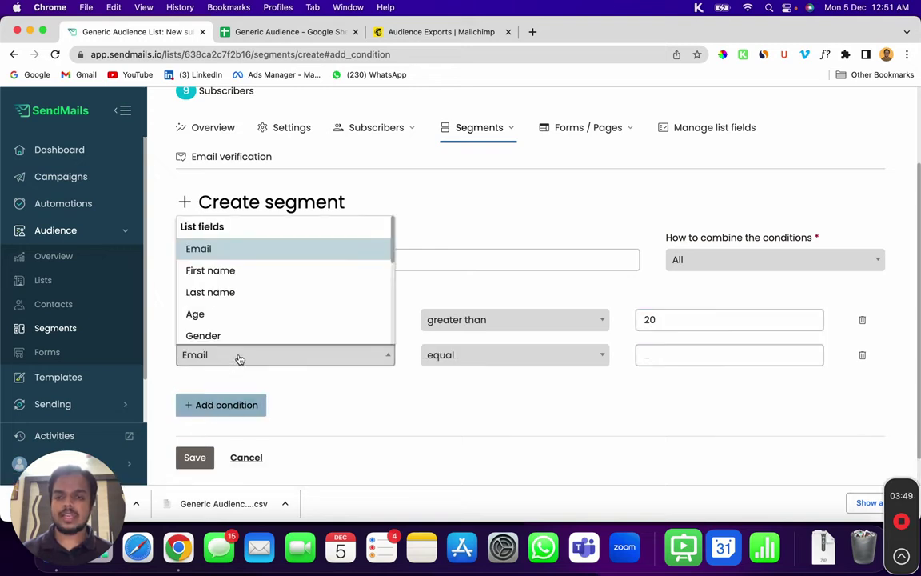
{"action": "scroll", "coordinate": [239, 358], "scroll_direction": "down", "scroll_amount": 1}
{"action": "left_click", "coordinate": [253, 323]}
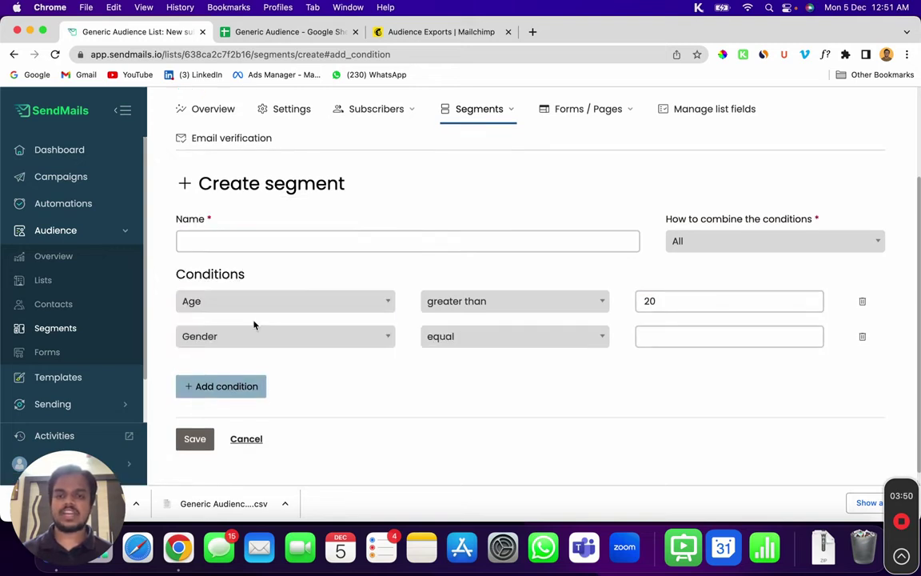
{"action": "left_click", "coordinate": [528, 346]}
{"action": "left_click", "coordinate": [662, 339]}
{"action": "type", "text": "Male"}
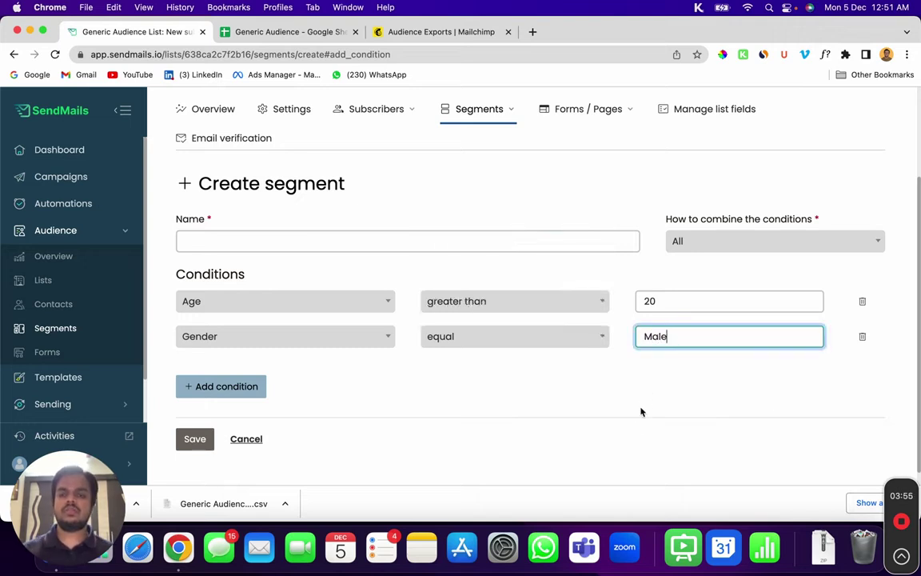
Step: Name the segment 'Segment A' and save it
{"action": "scroll", "coordinate": [633, 430], "scroll_direction": "down", "scroll_amount": 1}
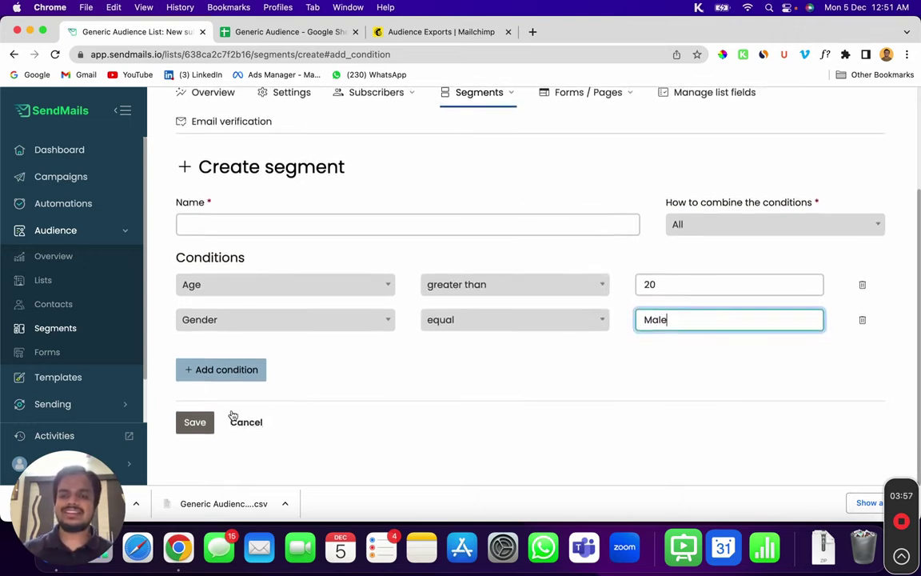
{"action": "left_click", "coordinate": [396, 227]}
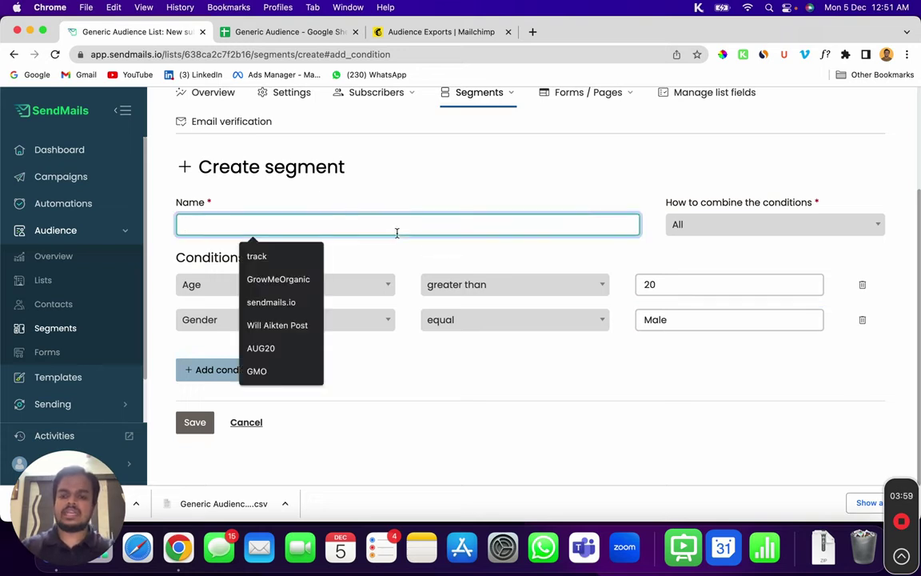
{"action": "type", "text": "Segment A"}
{"action": "left_click", "coordinate": [194, 425]}
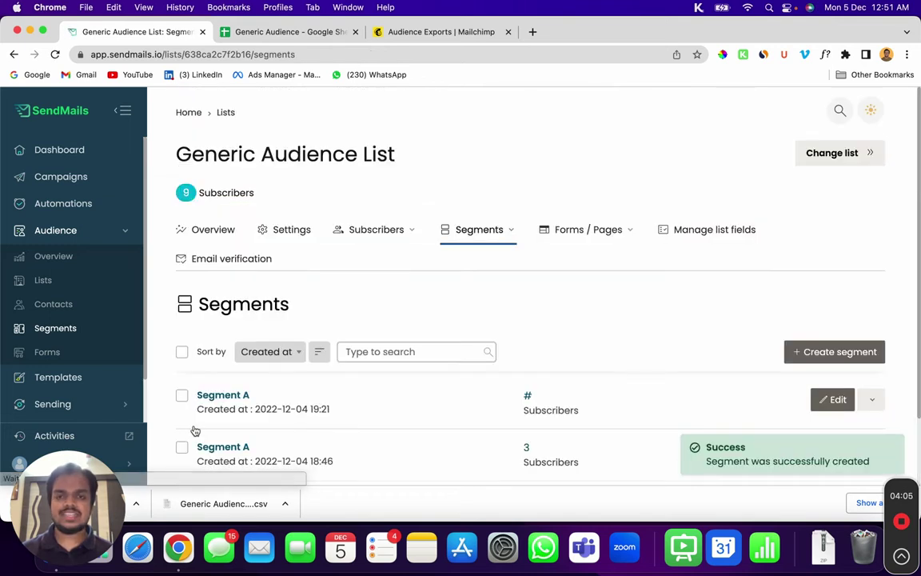
Step: Open Segment A and review its five male subscribers
{"action": "scroll", "coordinate": [188, 407], "scroll_direction": "down", "scroll_amount": 2}
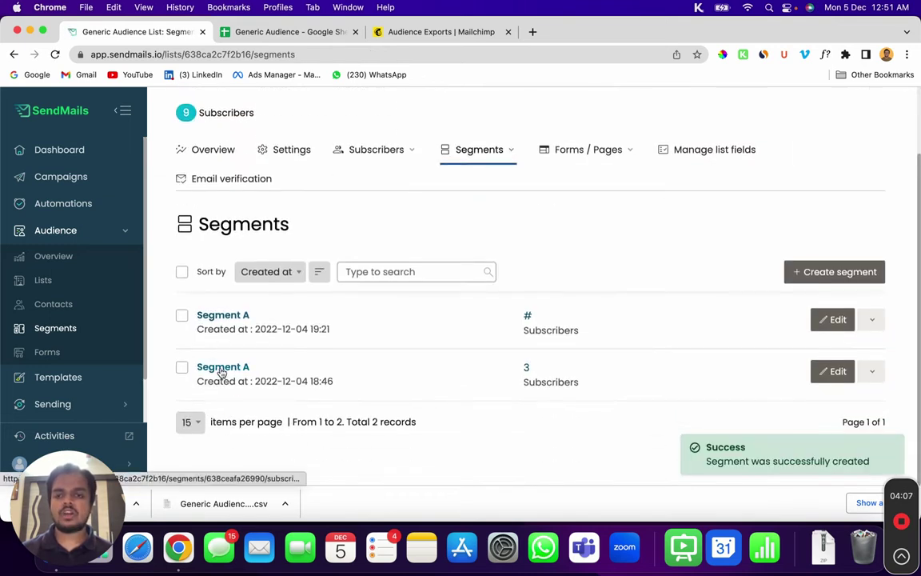
{"action": "left_click", "coordinate": [229, 318]}
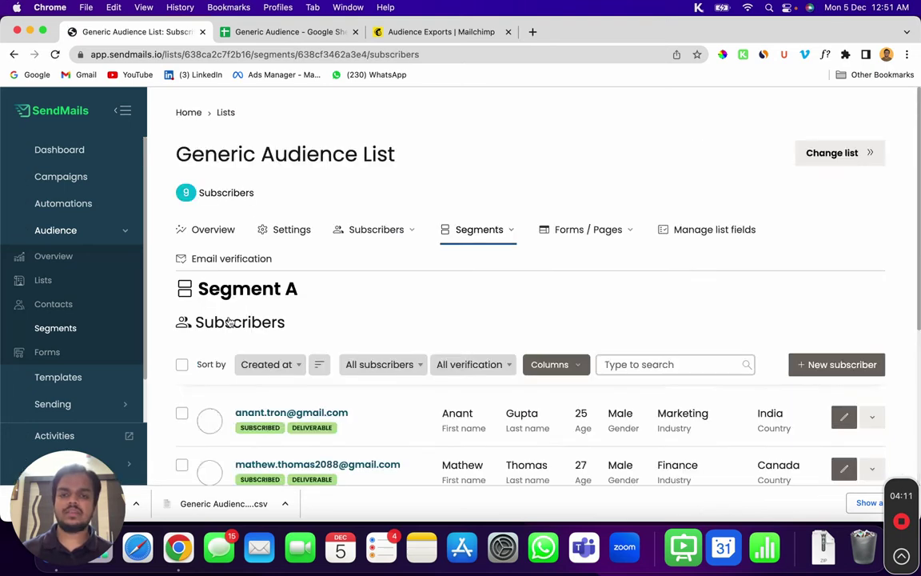
{"action": "scroll", "coordinate": [239, 320], "scroll_direction": "down", "scroll_amount": 3}
{"action": "scroll", "coordinate": [406, 373], "scroll_direction": "down", "scroll_amount": 1}
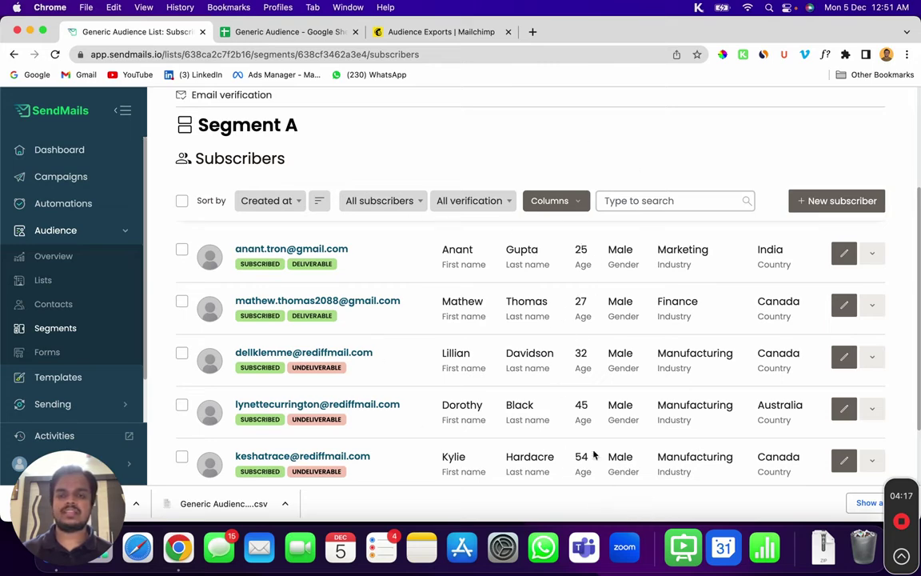
{"action": "scroll", "coordinate": [559, 304], "scroll_direction": "down", "scroll_amount": 3}
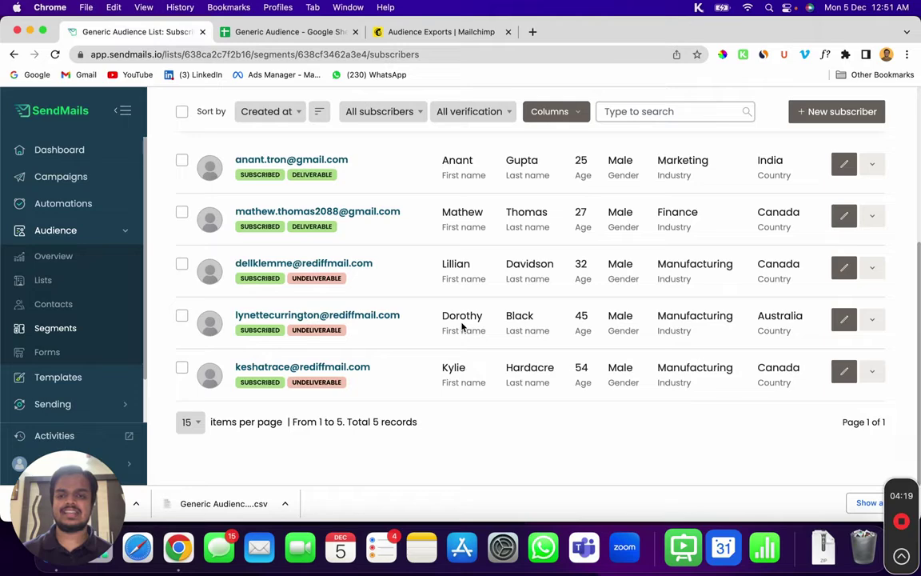
{"action": "scroll", "coordinate": [462, 336], "scroll_direction": "up", "scroll_amount": 8}
{"action": "scroll", "coordinate": [462, 347], "scroll_direction": "down", "scroll_amount": 1}
Step: Return to the list overview, collapse Audience and expand the Sending section in the sidebar
{"action": "left_click", "coordinate": [199, 240]}
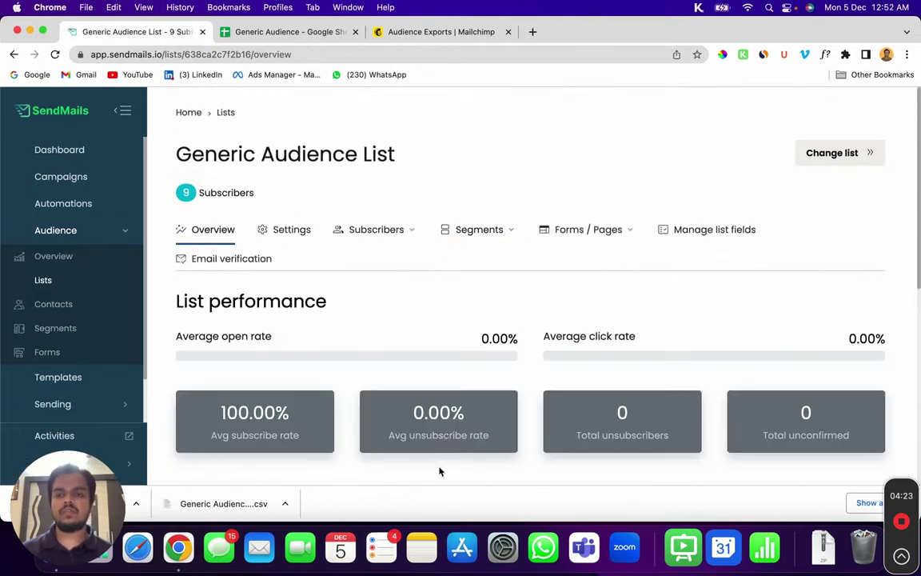
{"action": "scroll", "coordinate": [438, 447], "scroll_direction": "down", "scroll_amount": 1}
{"action": "scroll", "coordinate": [438, 432], "scroll_direction": "down", "scroll_amount": 3}
{"action": "scroll", "coordinate": [406, 422], "scroll_direction": "down", "scroll_amount": 5}
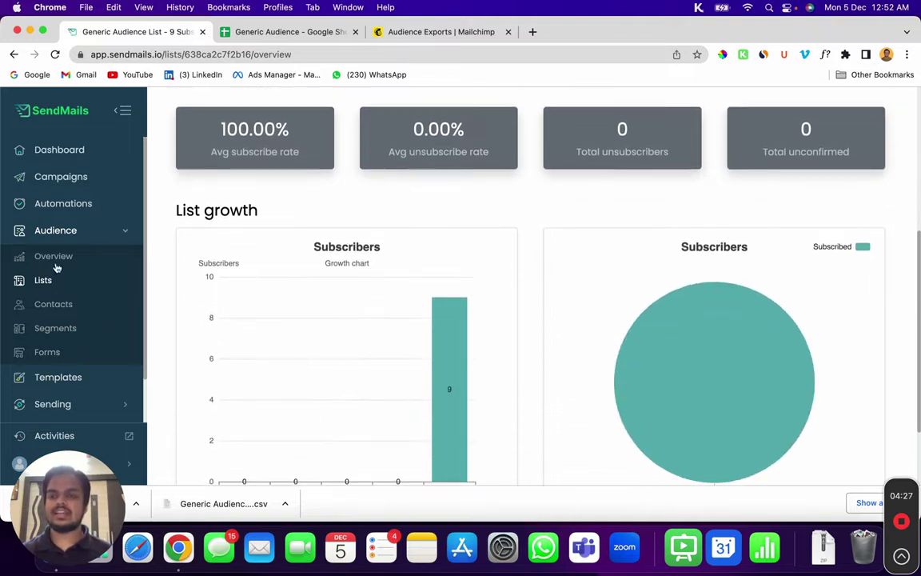
{"action": "left_click", "coordinate": [73, 233]}
{"action": "scroll", "coordinate": [72, 233], "scroll_direction": "down", "scroll_amount": 3}
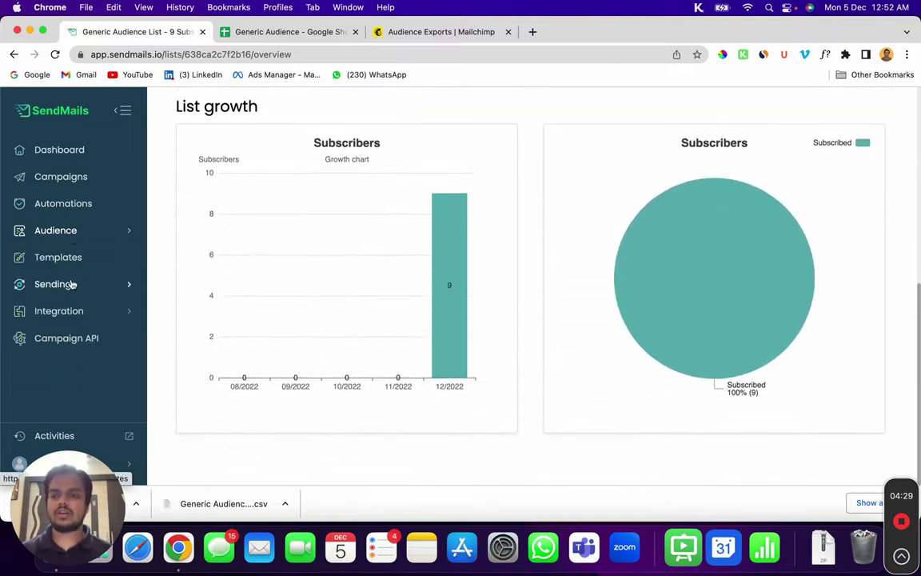
{"action": "left_click", "coordinate": [71, 286]}
{"action": "scroll", "coordinate": [71, 272], "scroll_direction": "down", "scroll_amount": 2}
Step: Inspect the SMTP sending server's edit page, then go to Campaigns showing the Generic Marketing Campaign
{"action": "left_click", "coordinate": [65, 238]}
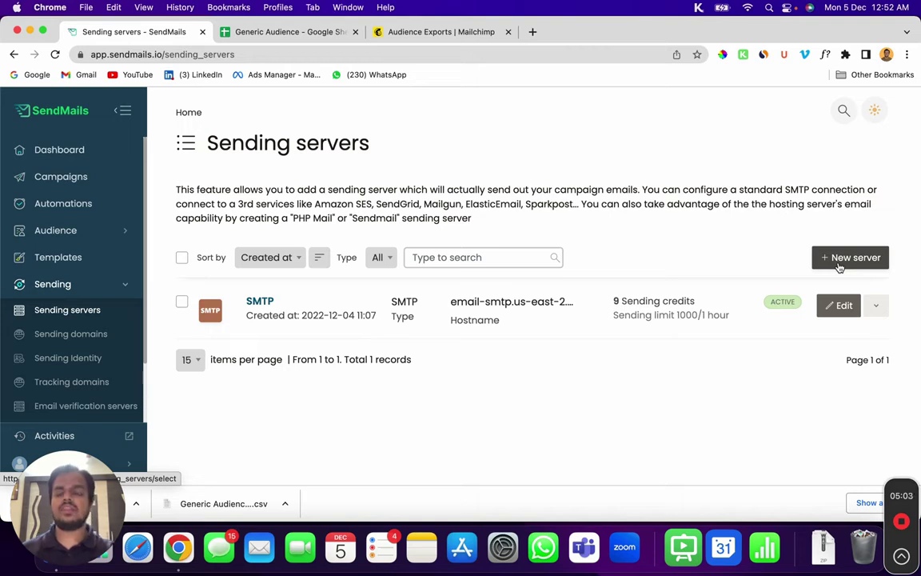
{"action": "left_click", "coordinate": [261, 304]}
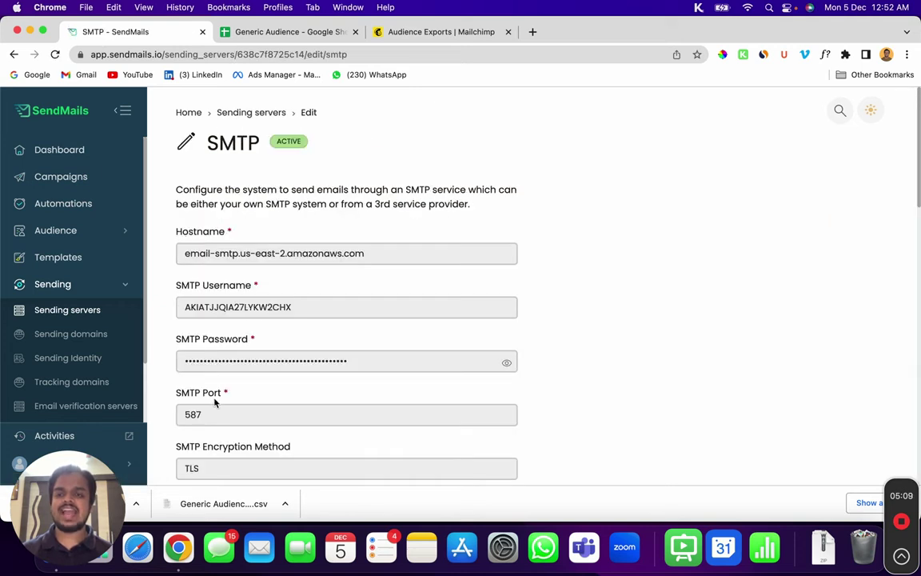
{"action": "scroll", "coordinate": [197, 347], "scroll_direction": "down", "scroll_amount": 2}
{"action": "scroll", "coordinate": [130, 345], "scroll_direction": "down", "scroll_amount": 1}
{"action": "scroll", "coordinate": [128, 345], "scroll_direction": "up", "scroll_amount": 1}
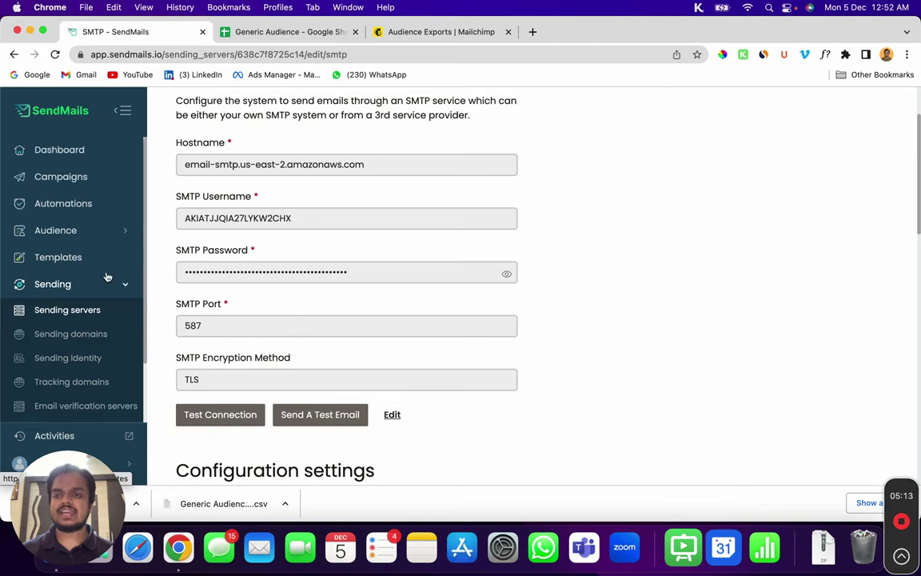
{"action": "left_click", "coordinate": [117, 237]}
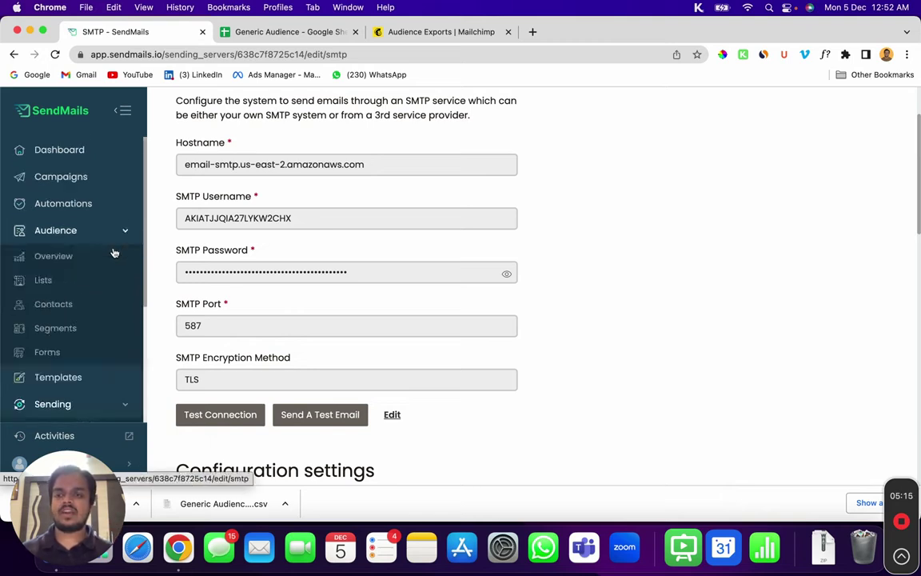
{"action": "left_click", "coordinate": [76, 177]}
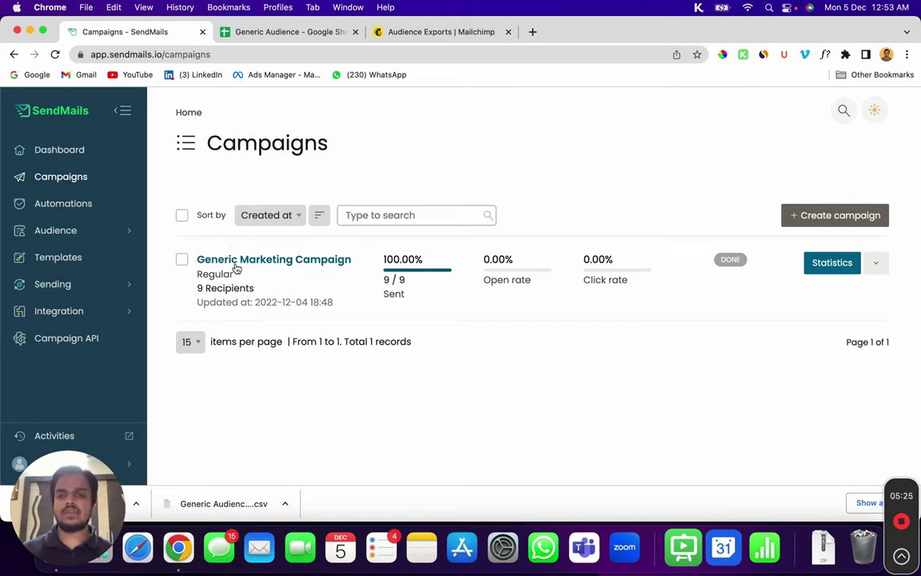
Step: Create a Regular campaign for the whole Generic Audience List, adding then removing Segment A
{"action": "left_click", "coordinate": [853, 225]}
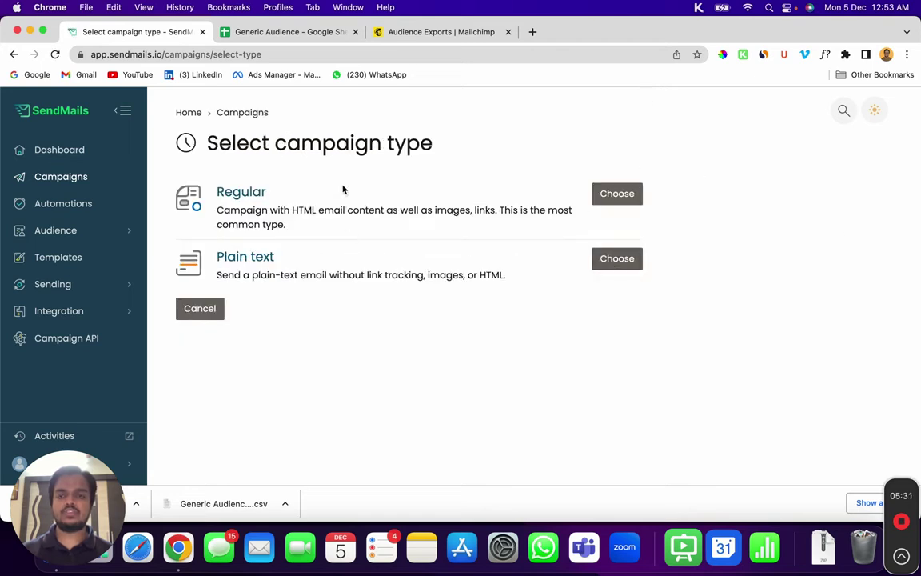
{"action": "left_click", "coordinate": [623, 194]}
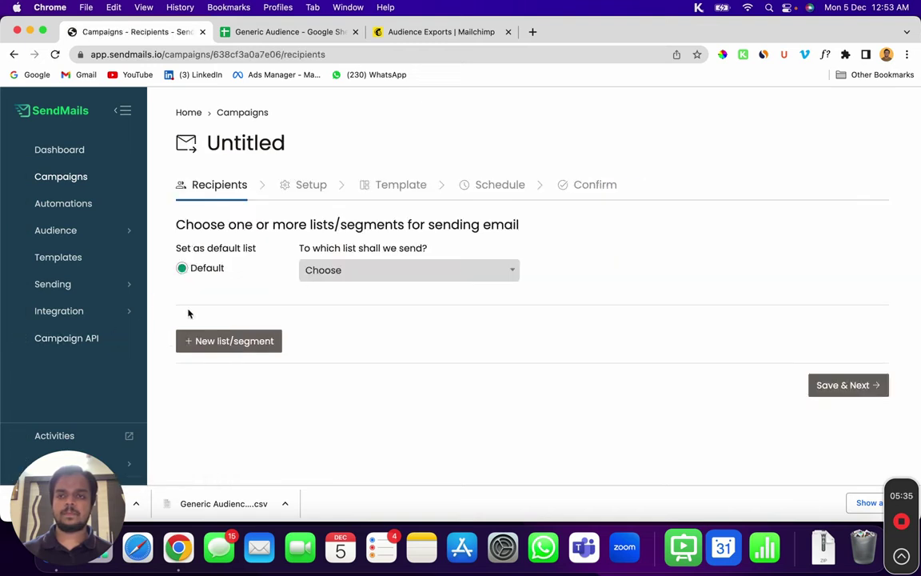
{"action": "left_click", "coordinate": [349, 276]}
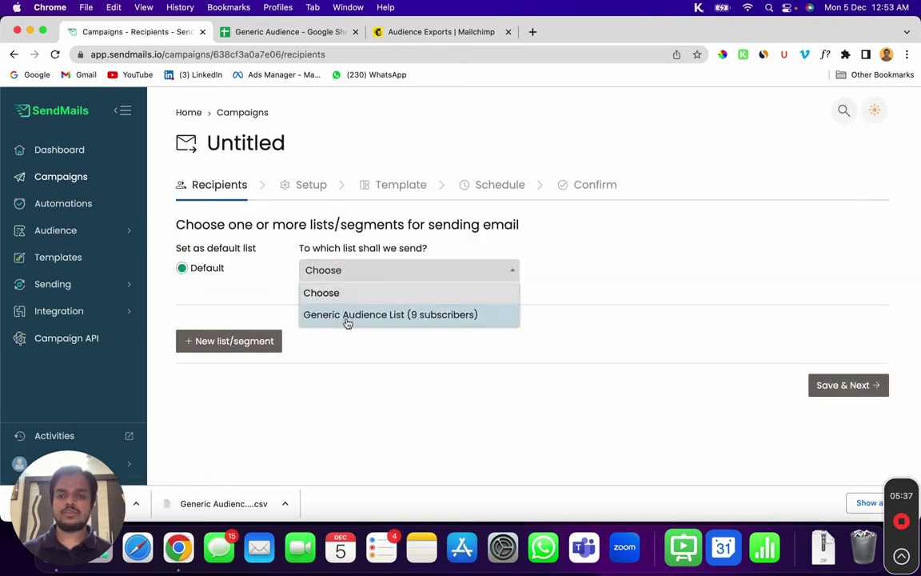
{"action": "left_click", "coordinate": [346, 317]}
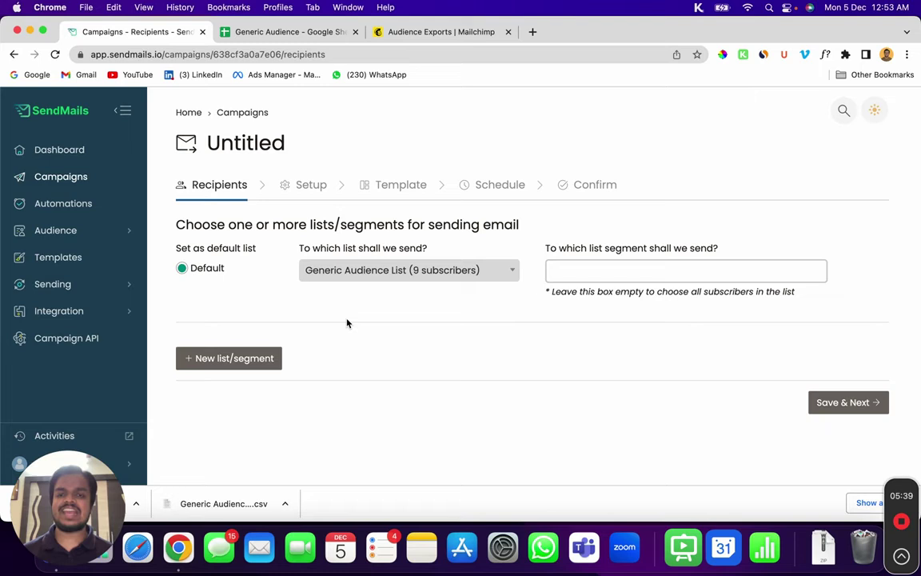
{"action": "left_click", "coordinate": [582, 268]}
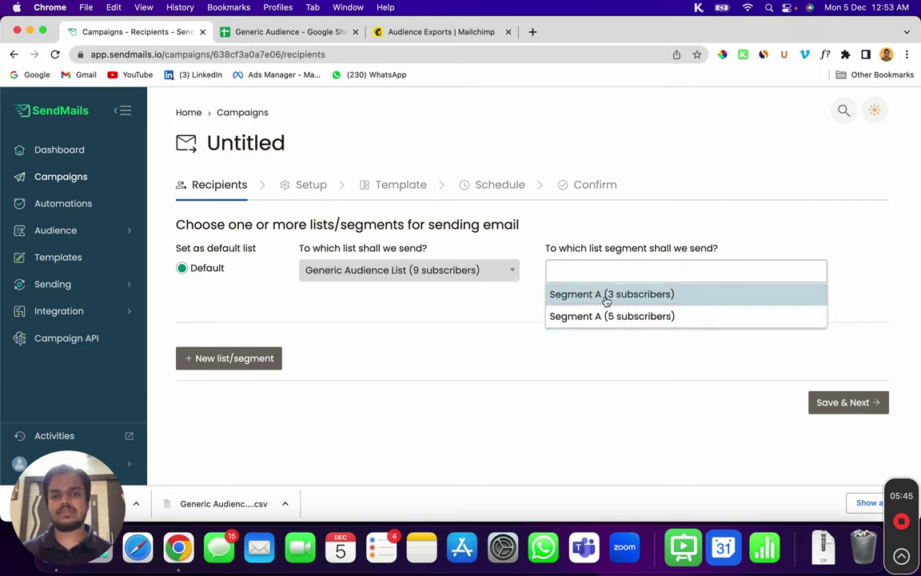
{"action": "left_click", "coordinate": [605, 295]}
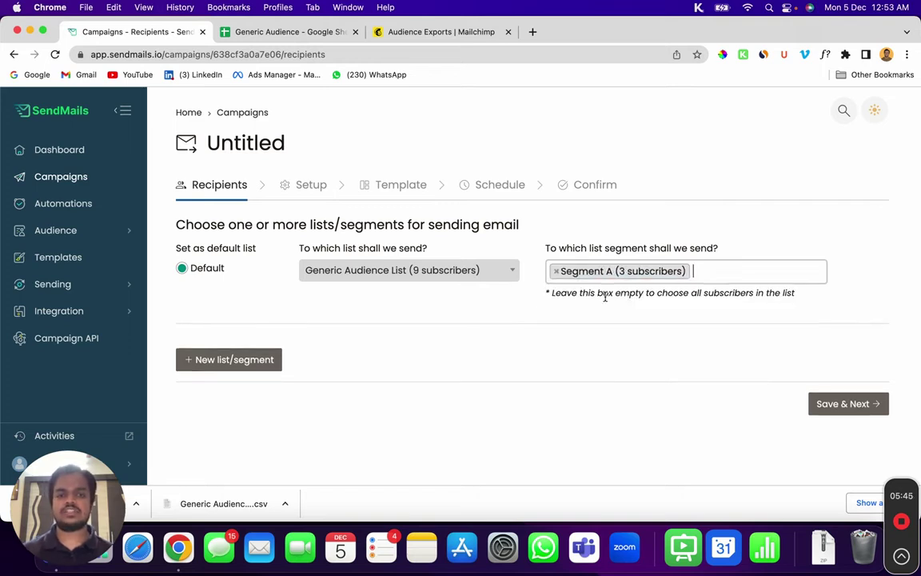
{"action": "left_click", "coordinate": [556, 272]}
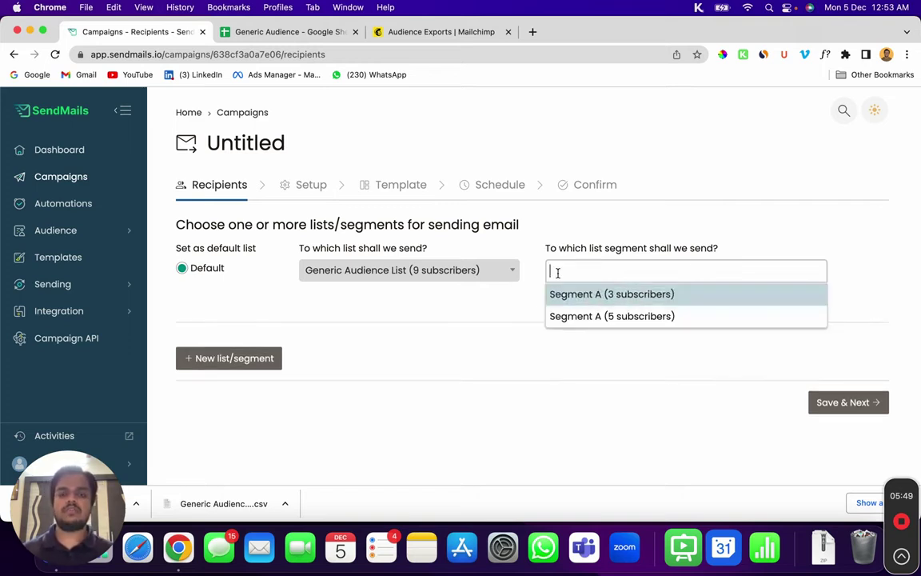
{"action": "left_click", "coordinate": [727, 393]}
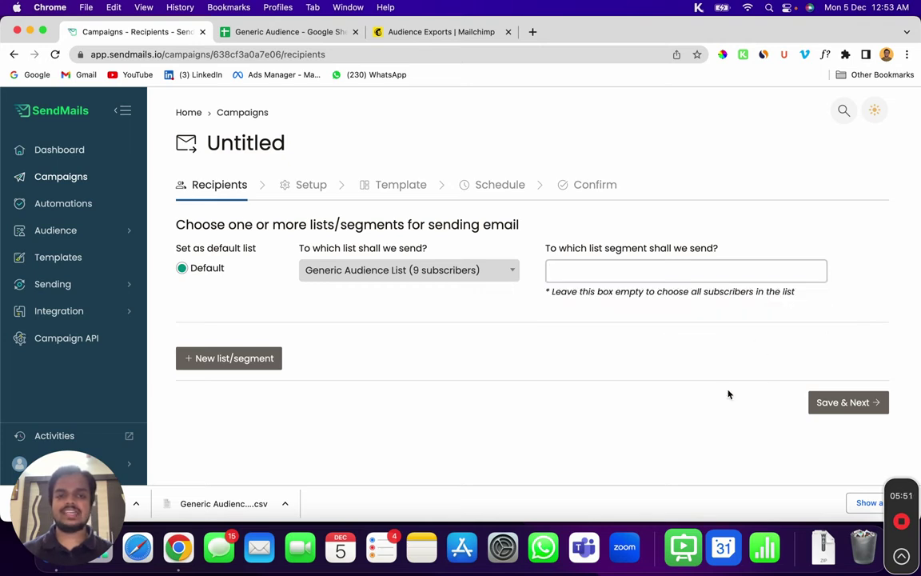
{"action": "left_click", "coordinate": [845, 402]}
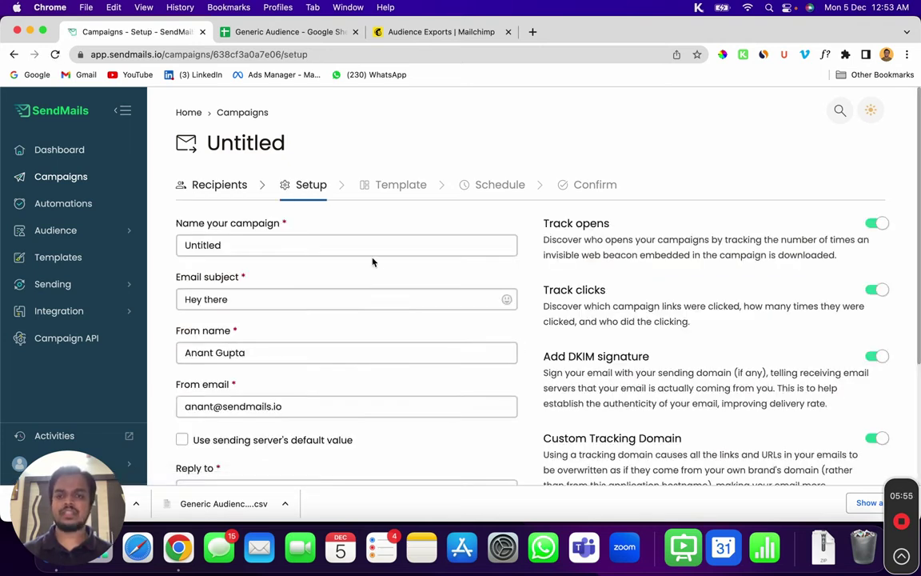
Step: Rename the campaign 'Marketing Campaign' and change the subject to 'Hey which subscriber'
{"action": "double_click", "coordinate": [385, 244]}
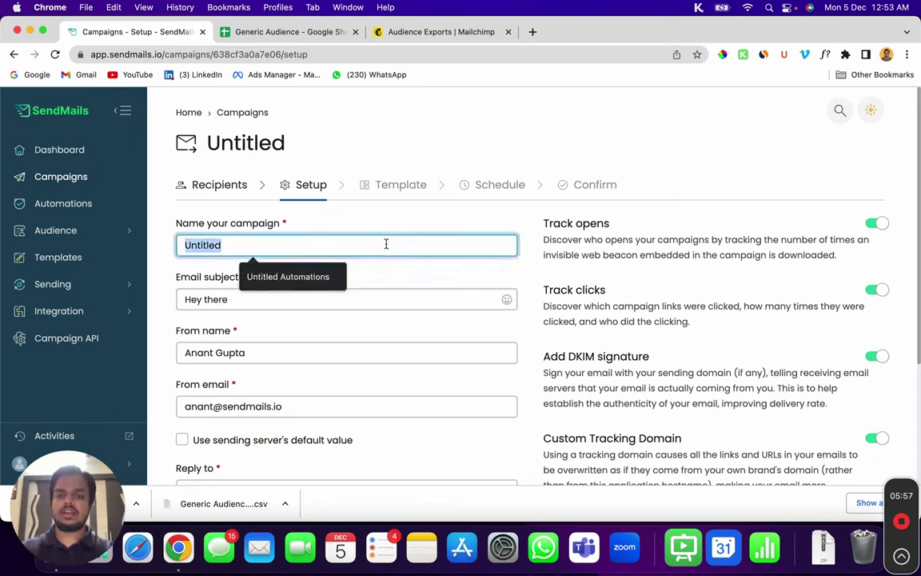
{"action": "type", "text": "Marketing"}
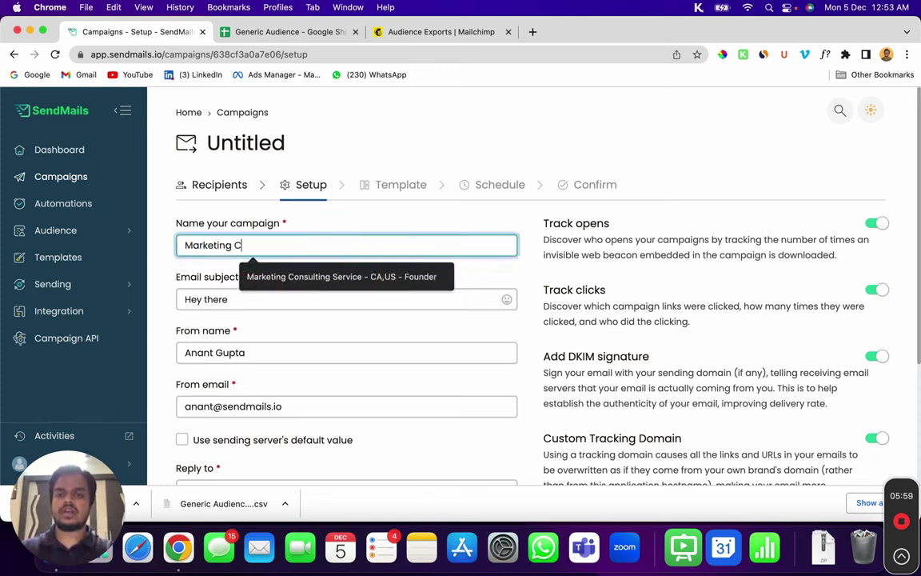
{"action": "type", "text": " Camap"}
{"action": "key", "text": "BackSpace"}
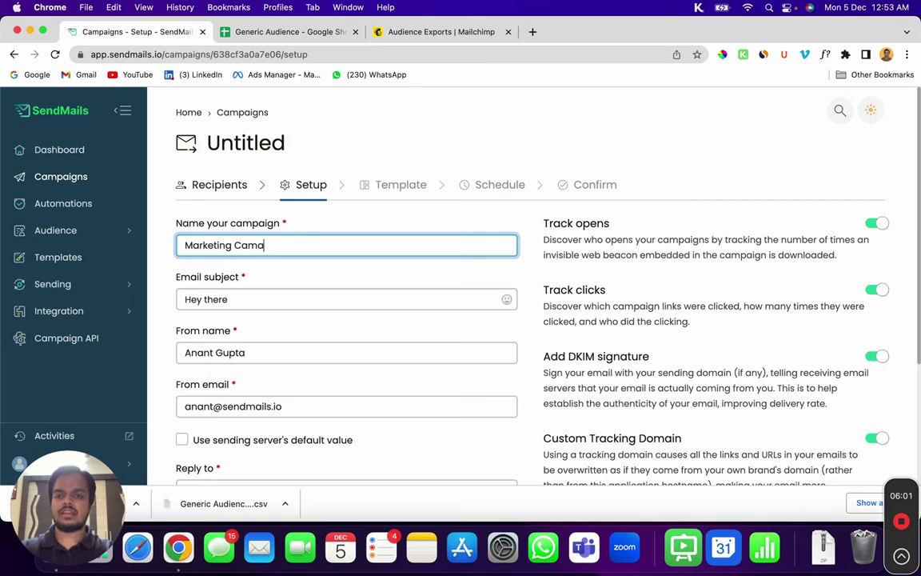
{"action": "type", "text": "ign"}
{"action": "scroll", "coordinate": [389, 200], "scroll_direction": "down", "scroll_amount": 3}
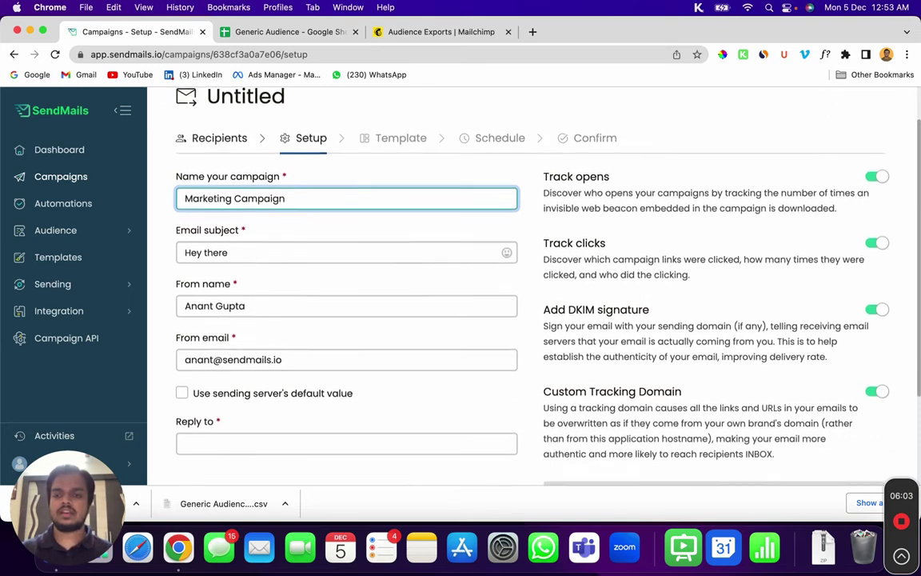
{"action": "left_click", "coordinate": [389, 200]}
{"action": "type", "text": "="}
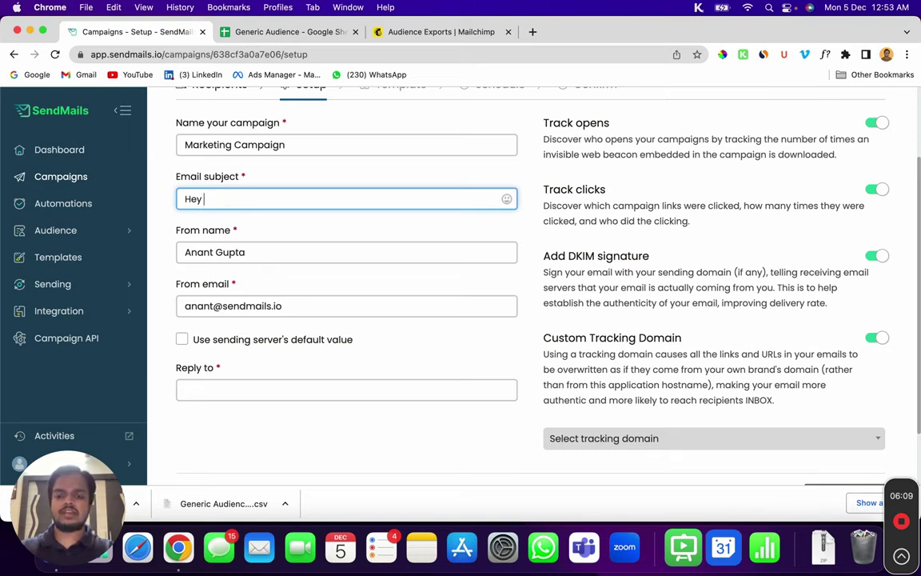
{"action": "type", "text": " subscriber"}
{"action": "scroll", "coordinate": [190, 306], "scroll_direction": "down", "scroll_amount": 1}
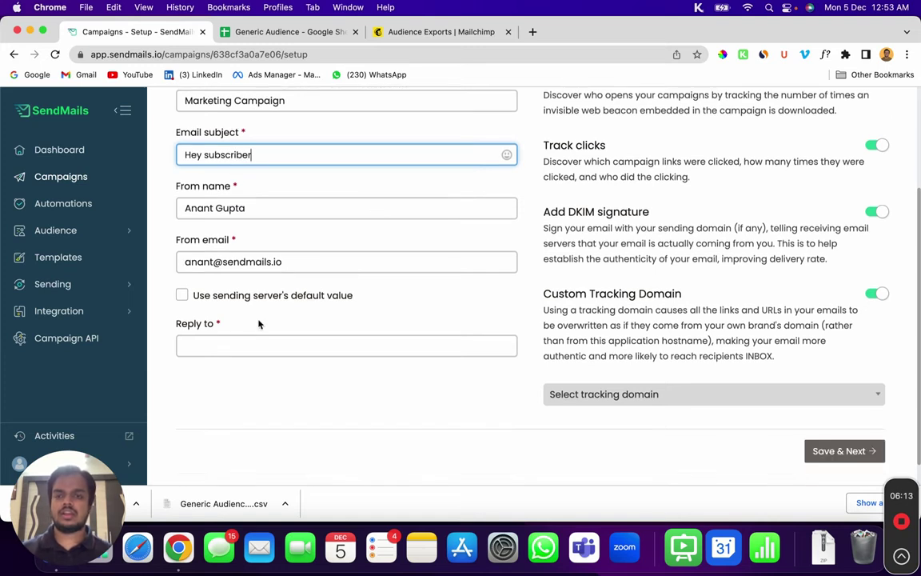
Step: Paste the sender's address into Reply to and use the sending server's default sender
{"action": "left_click", "coordinate": [221, 252]}
{"action": "key", "text": "super+c"}
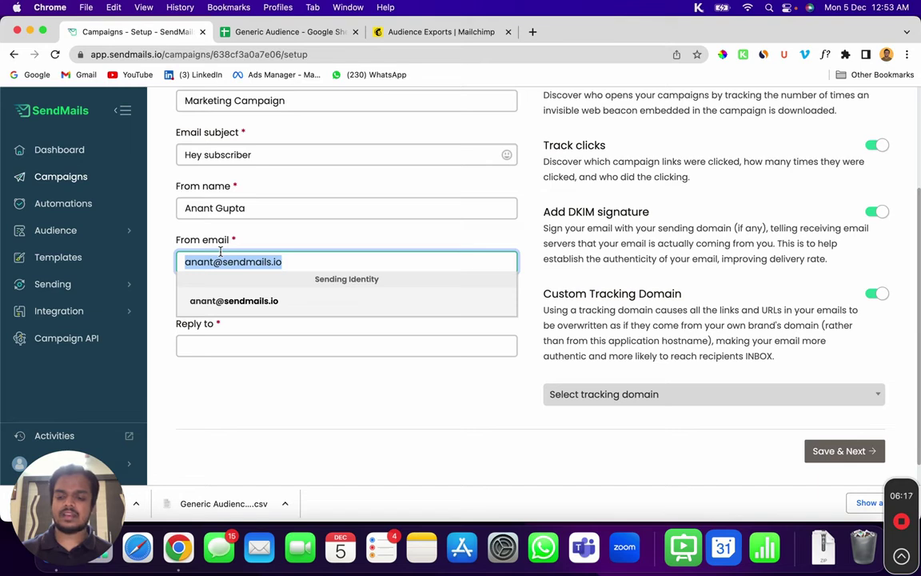
{"action": "left_click", "coordinate": [212, 344]}
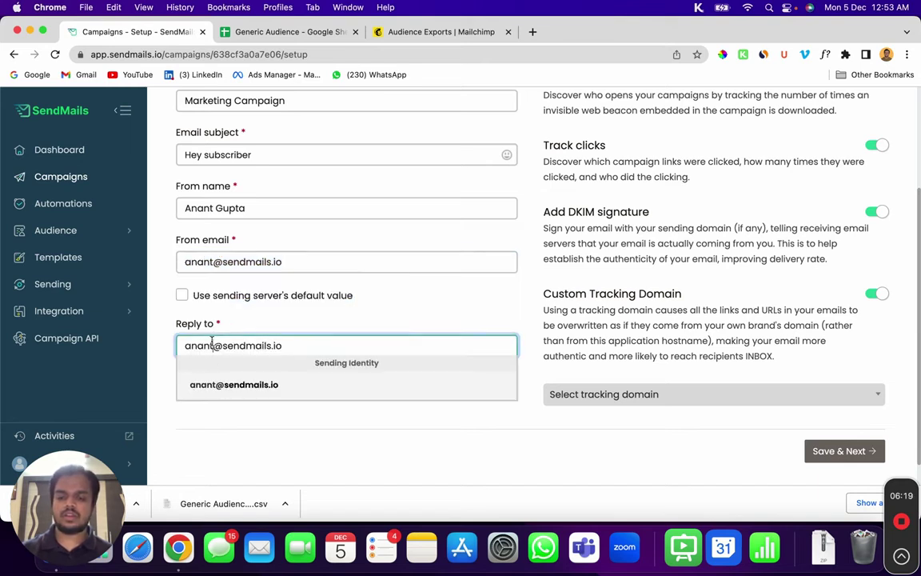
{"action": "key", "text": "super+v"}
{"action": "triple_click", "coordinate": [221, 343]}
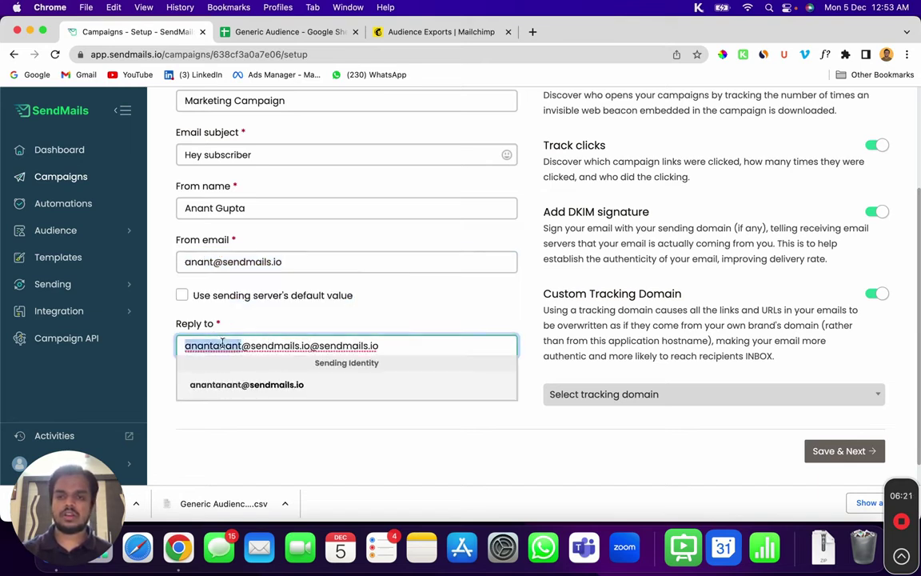
{"action": "key", "text": "super+v"}
{"action": "left_click", "coordinate": [340, 296]}
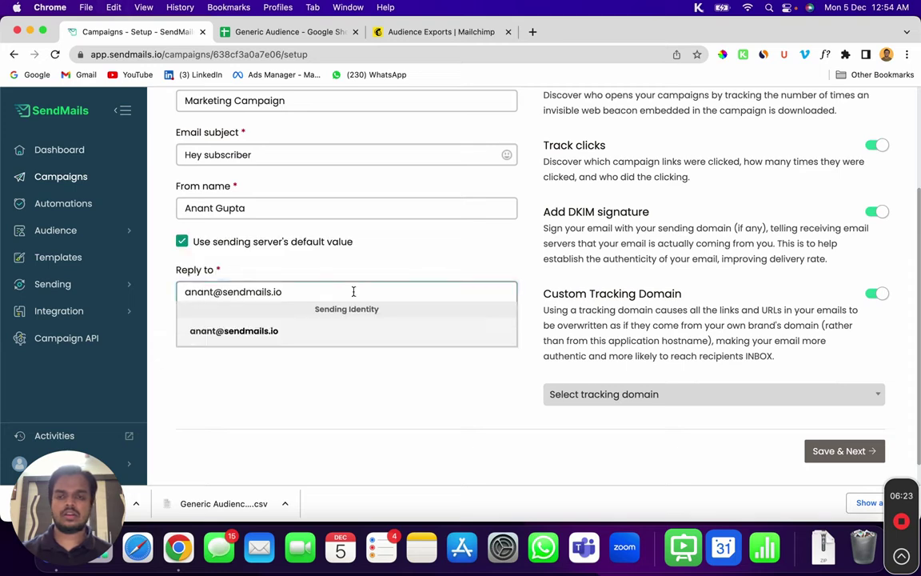
Step: Set the tracking domain to track.sendmails.io and save the setup
{"action": "scroll", "coordinate": [704, 199], "scroll_direction": "up", "scroll_amount": 3}
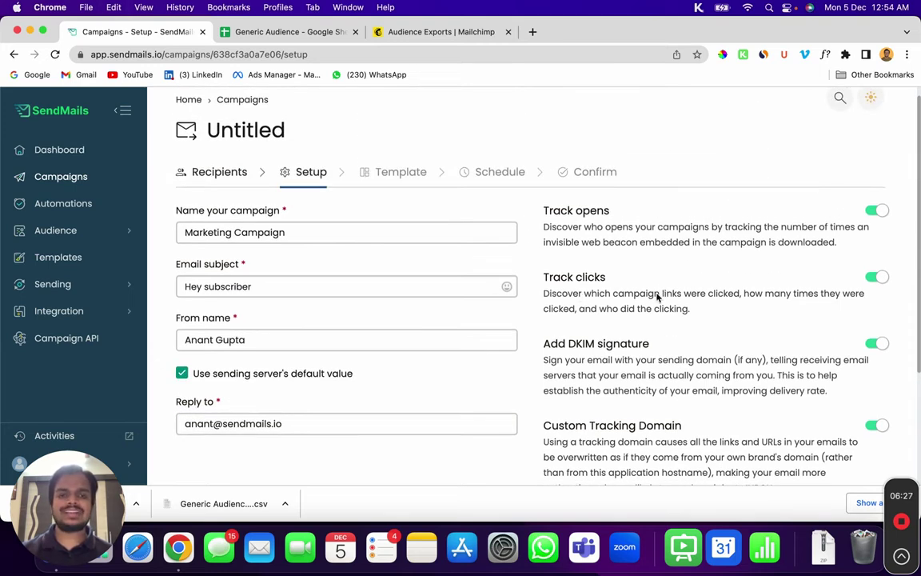
{"action": "scroll", "coordinate": [656, 240], "scroll_direction": "down", "scroll_amount": 2}
{"action": "scroll", "coordinate": [624, 382], "scroll_direction": "down", "scroll_amount": 1}
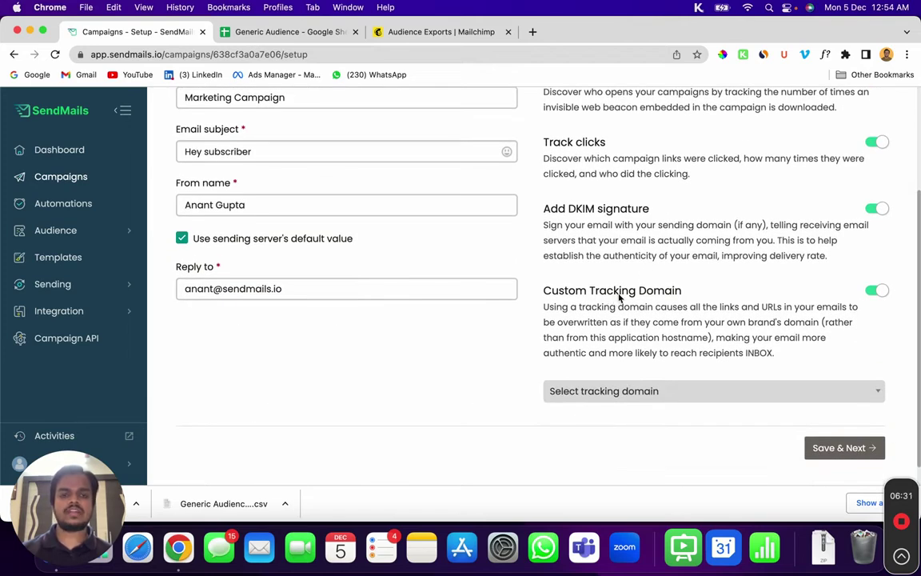
{"action": "left_click", "coordinate": [649, 396]}
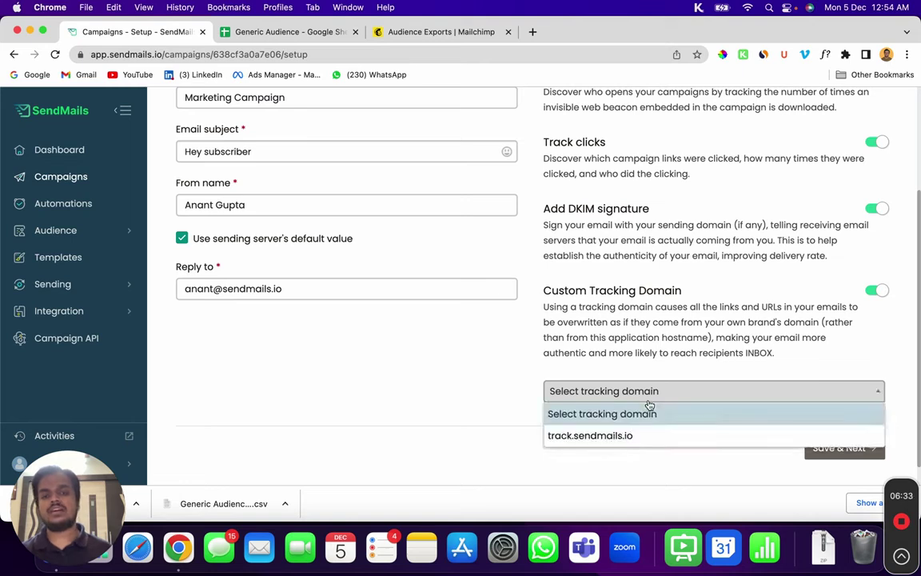
{"action": "left_click", "coordinate": [661, 438]}
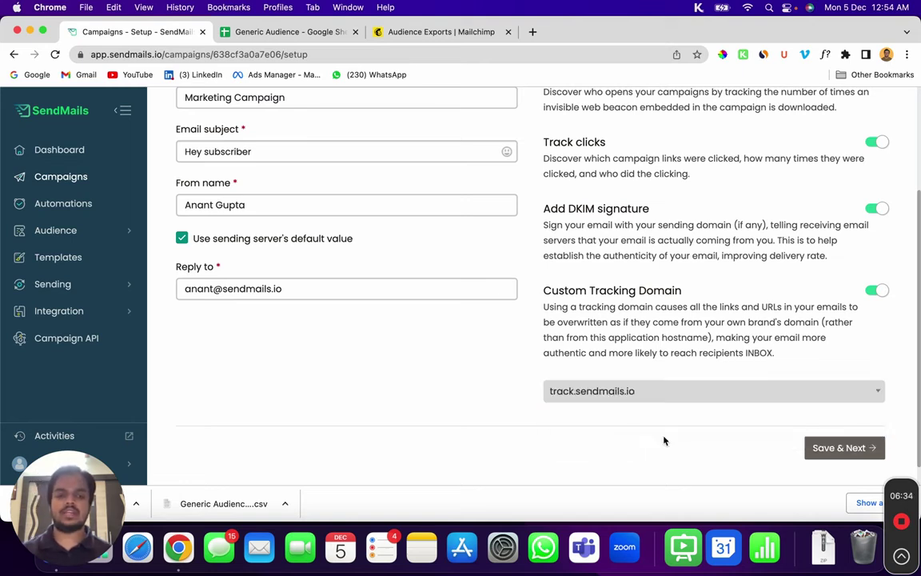
{"action": "left_click", "coordinate": [833, 454]}
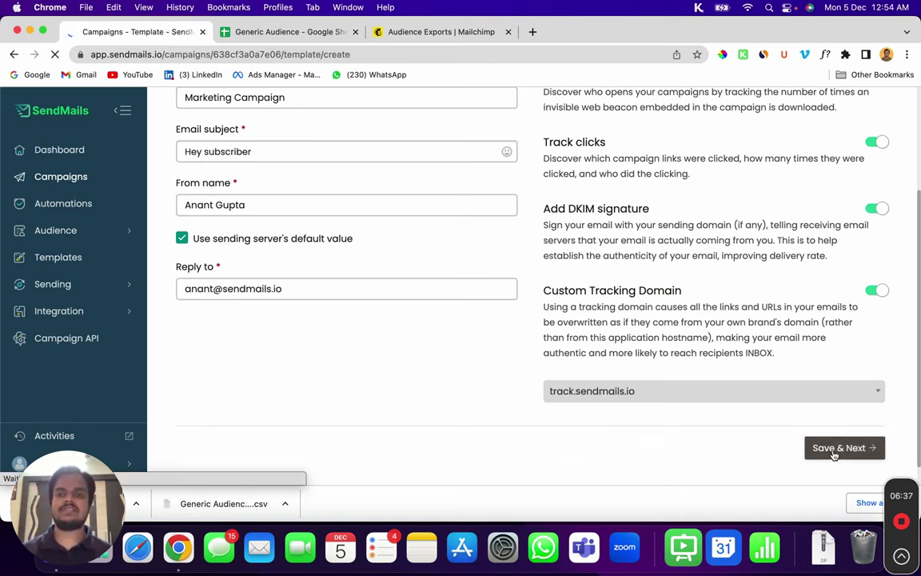
{"action": "scroll", "coordinate": [832, 454], "scroll_direction": "down", "scroll_amount": 1}
{"action": "mouse_move", "coordinate": [362, 352]}
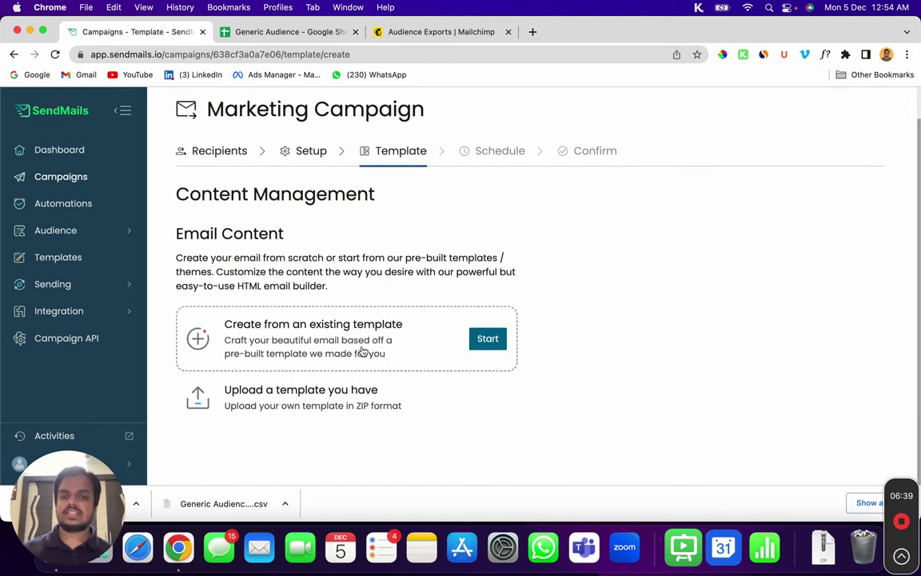
{"action": "mouse_move", "coordinate": [442, 410]}
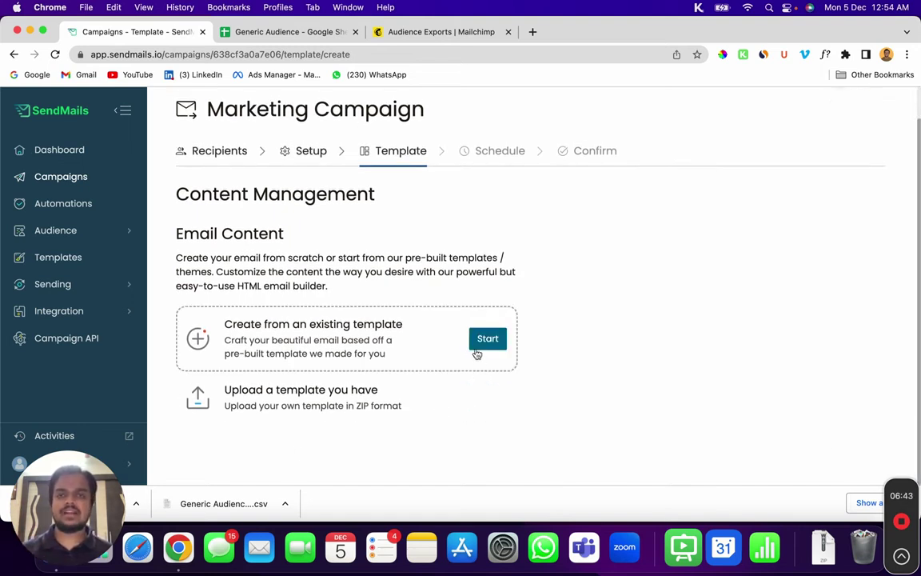
Step: From Mailchimp's Email templates, export the 'Test' template as HTML and save it to Downloads
{"action": "left_click", "coordinate": [415, 36]}
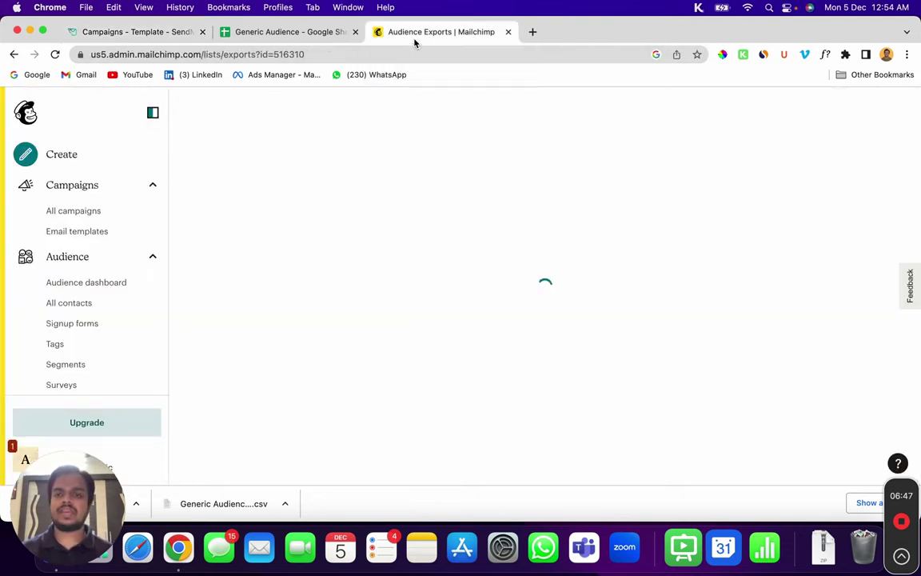
{"action": "scroll", "coordinate": [95, 269], "scroll_direction": "down", "scroll_amount": 3}
{"action": "scroll", "coordinate": [87, 288], "scroll_direction": "down", "scroll_amount": 2}
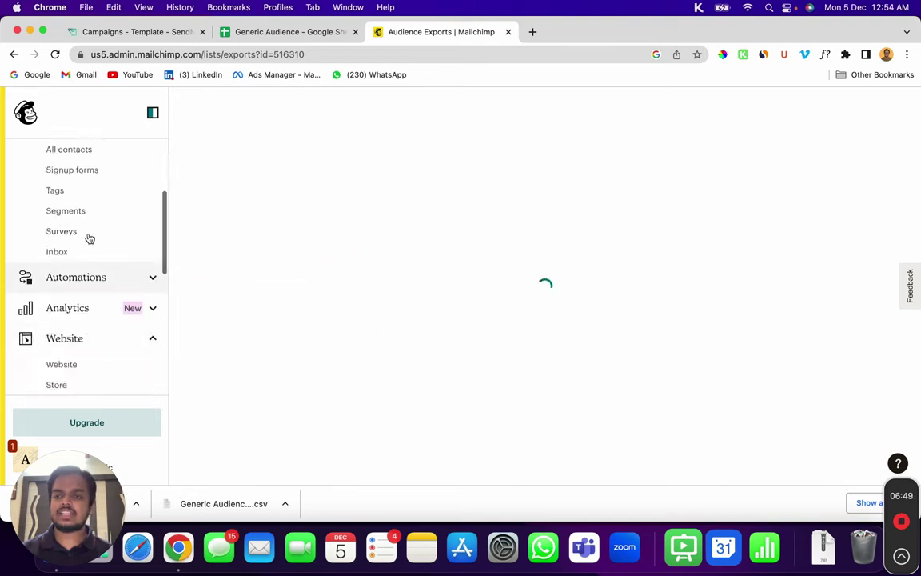
{"action": "scroll", "coordinate": [86, 240], "scroll_direction": "up", "scroll_amount": 4}
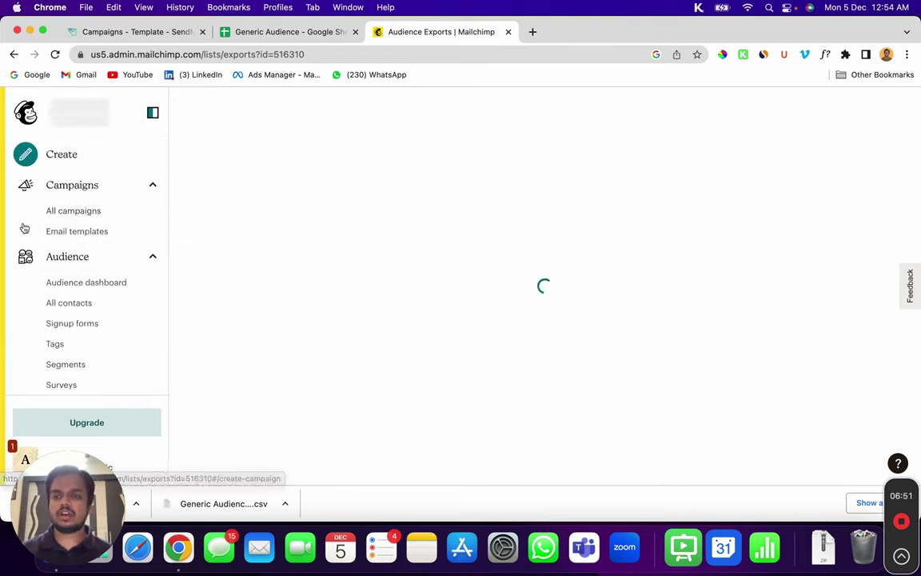
{"action": "left_click", "coordinate": [120, 238]}
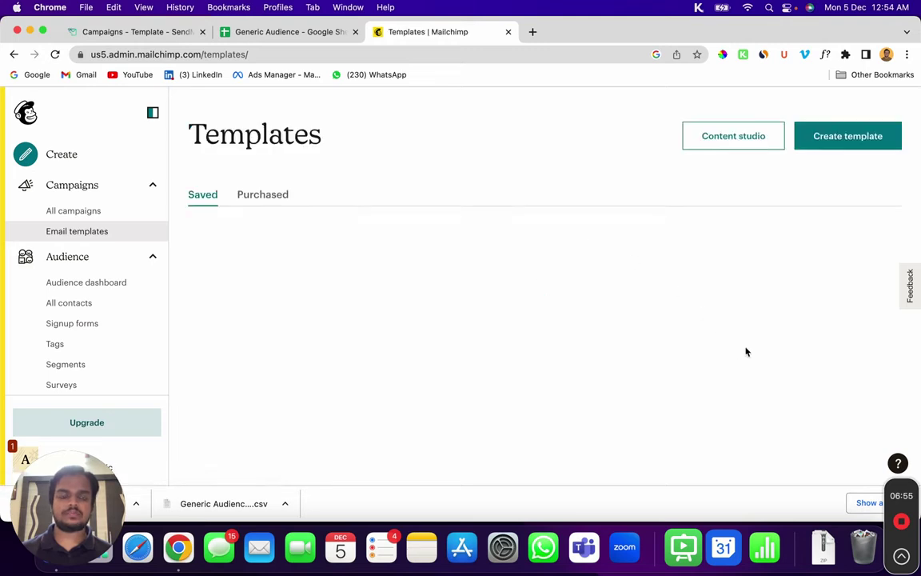
{"action": "left_click", "coordinate": [885, 286]}
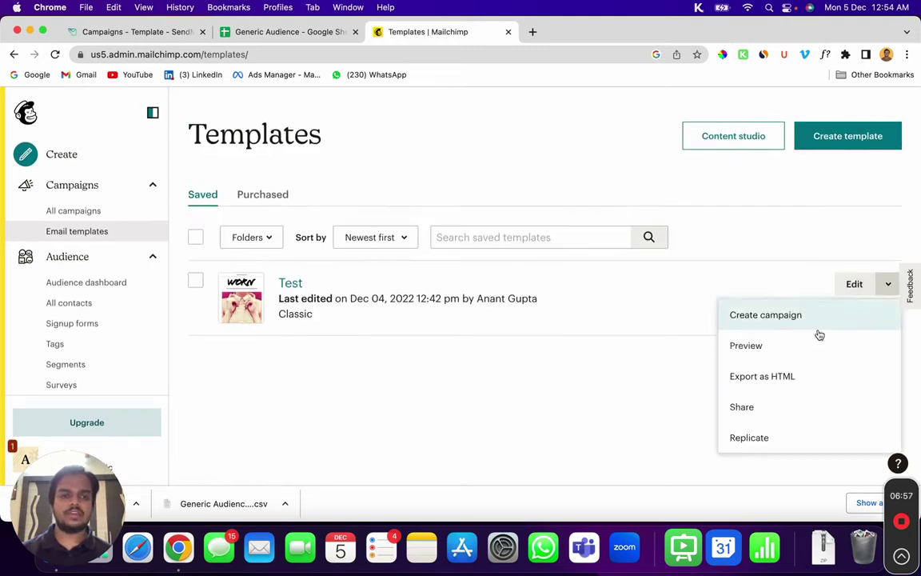
{"action": "left_click", "coordinate": [767, 381]}
{"action": "left_click", "coordinate": [382, 361]}
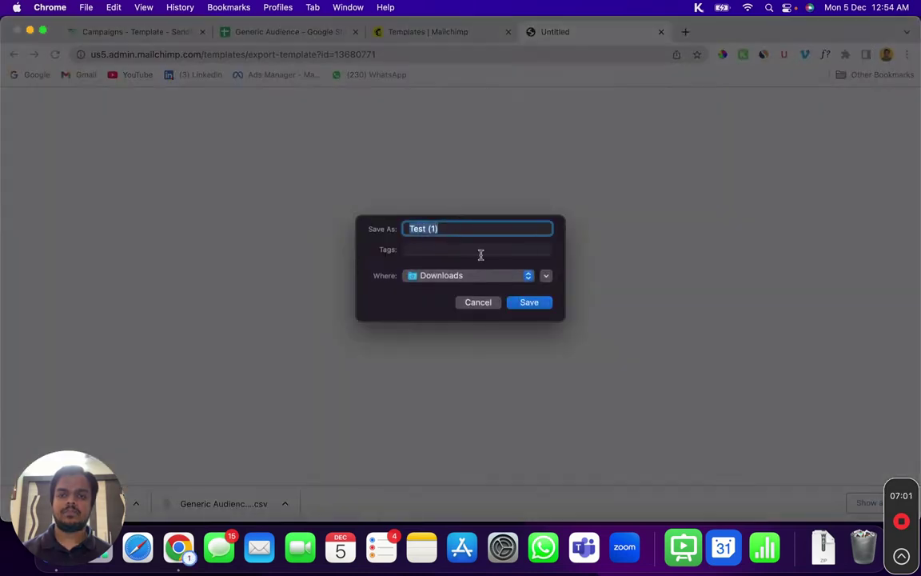
{"action": "left_click", "coordinate": [528, 302]}
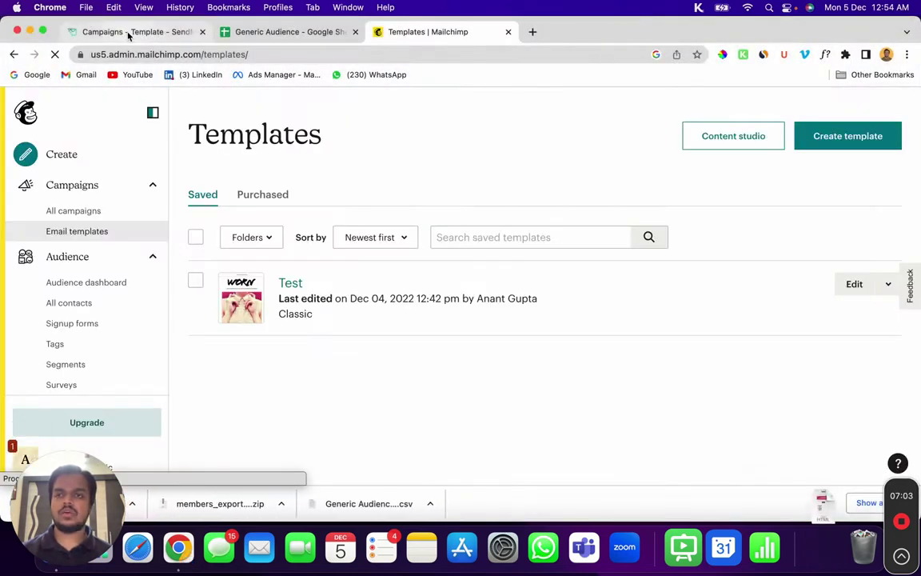
Step: Reveal the downloaded Test (1).html in Finder and compress it into a zip archive
{"action": "left_click", "coordinate": [127, 32]}
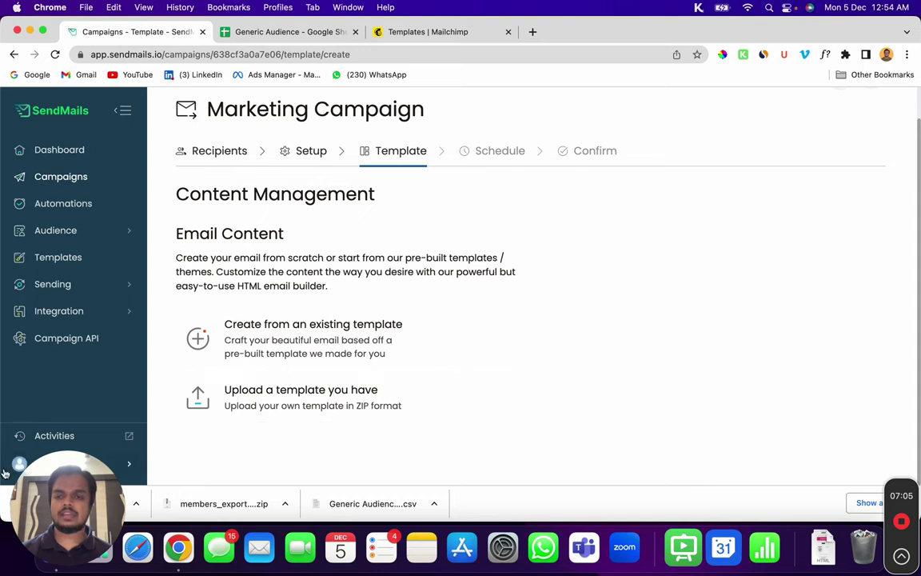
{"action": "left_click_drag", "start_coordinate": [83, 510], "coordinate": [641, 459]}
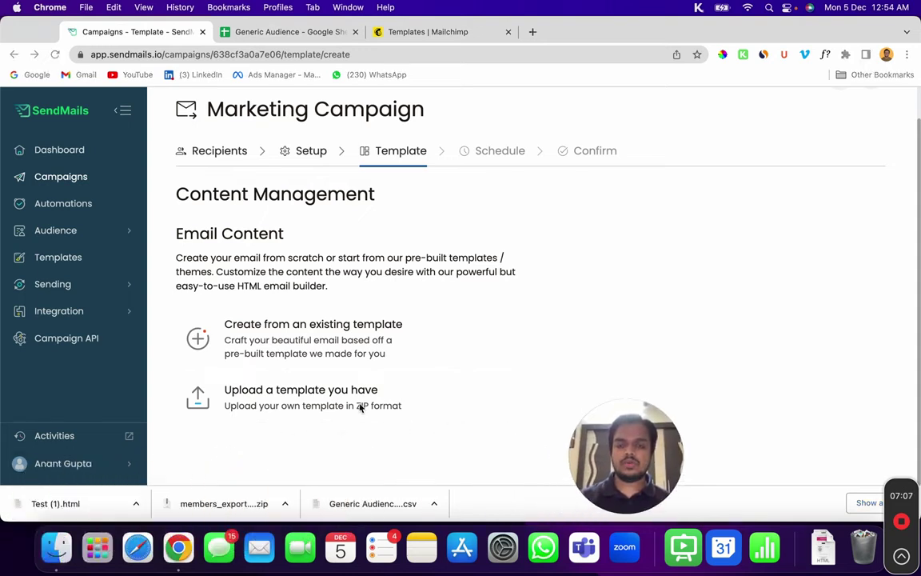
{"action": "left_click", "coordinate": [136, 503]}
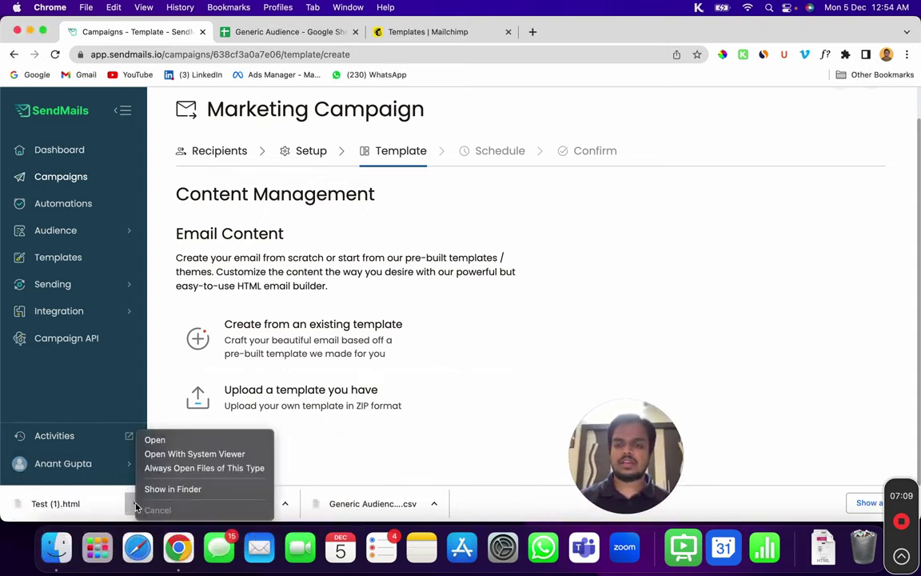
{"action": "left_click", "coordinate": [158, 490]}
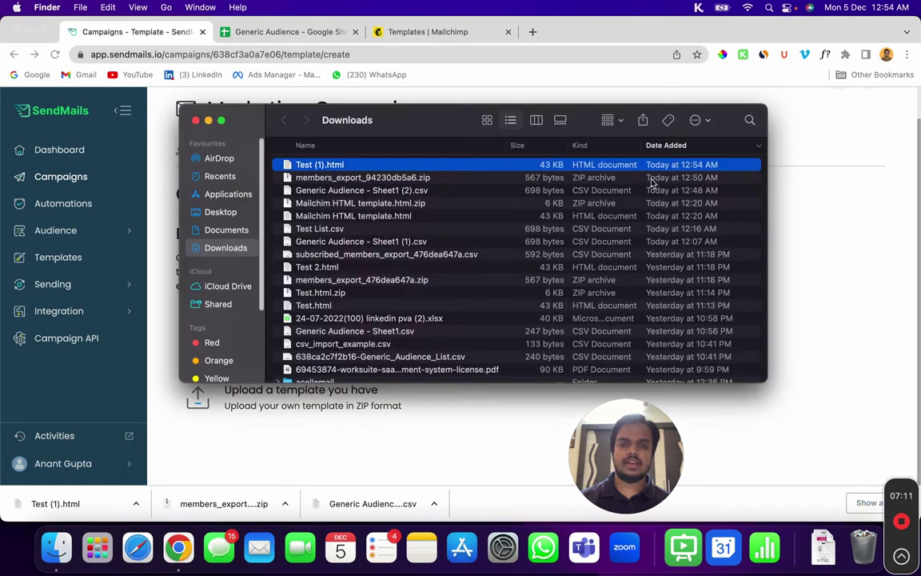
{"action": "right_click", "coordinate": [669, 168]}
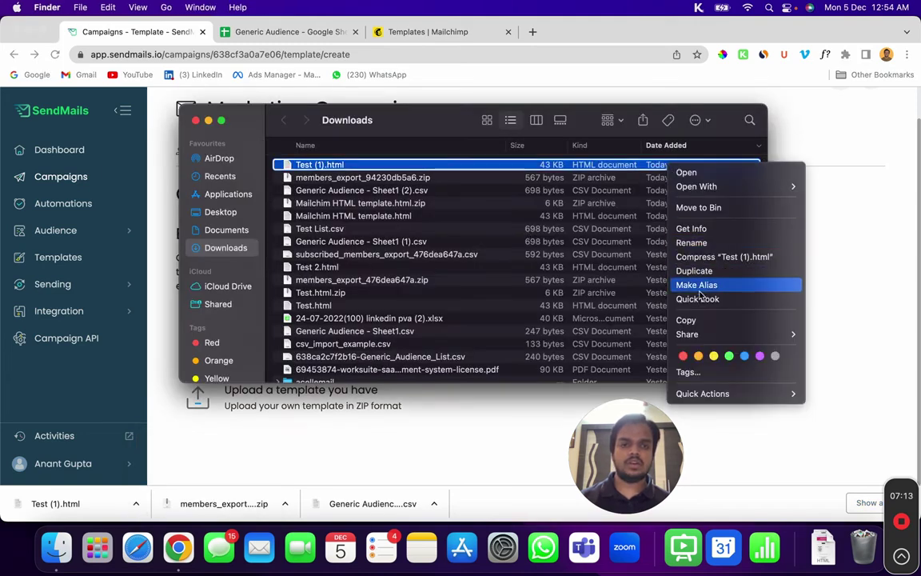
{"action": "left_click", "coordinate": [806, 263]}
{"action": "left_click", "coordinate": [853, 252]}
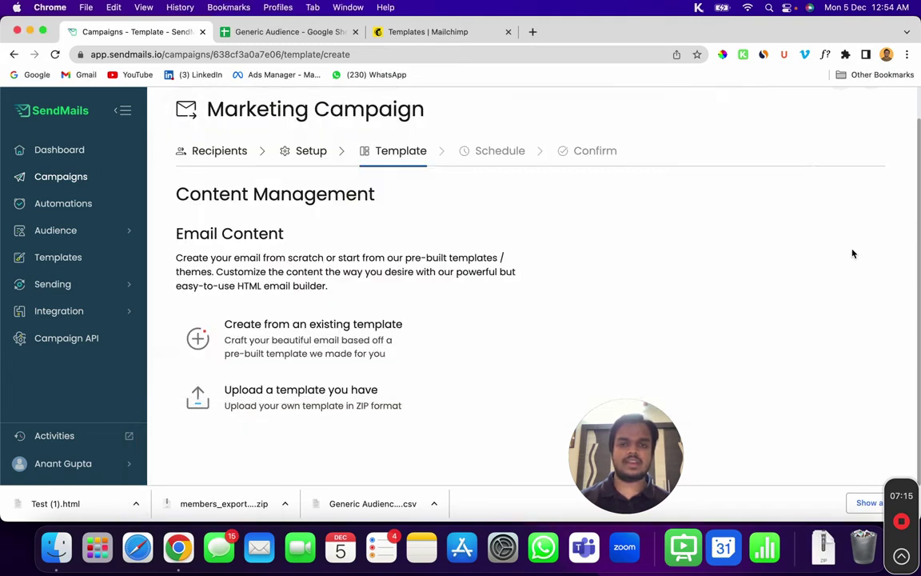
Step: Upload Test (1).html.zip from Downloads as the campaign's own template package
{"action": "left_click", "coordinate": [382, 400]}
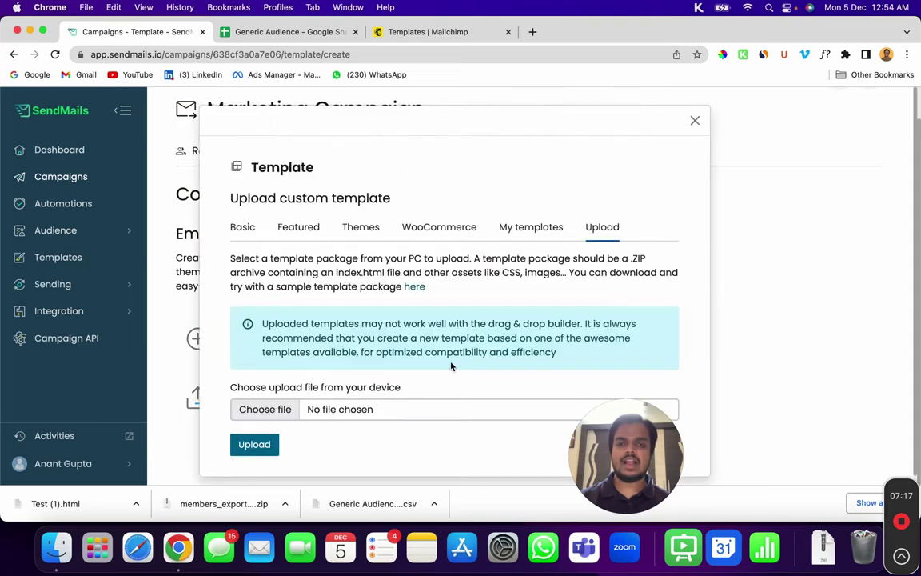
{"action": "left_click", "coordinate": [338, 418]}
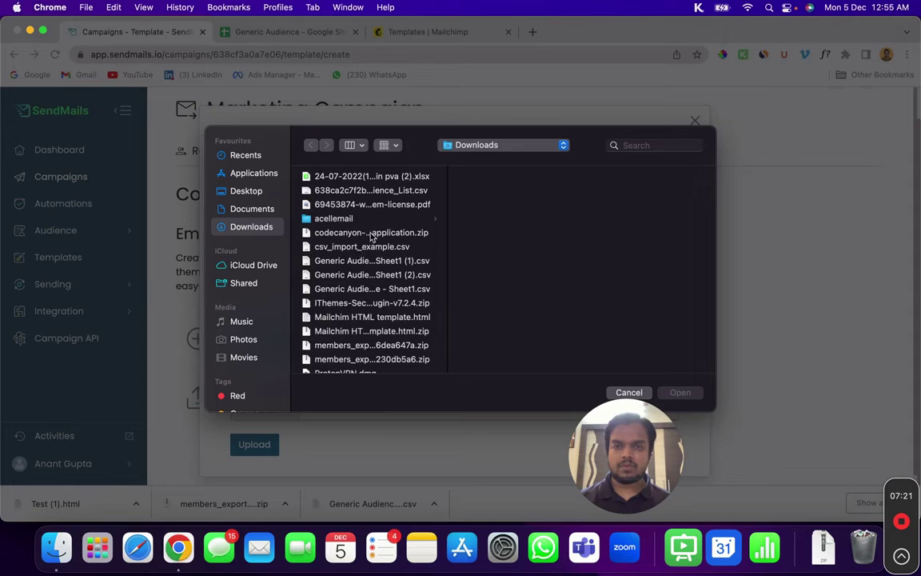
{"action": "scroll", "coordinate": [380, 240], "scroll_direction": "down", "scroll_amount": 3}
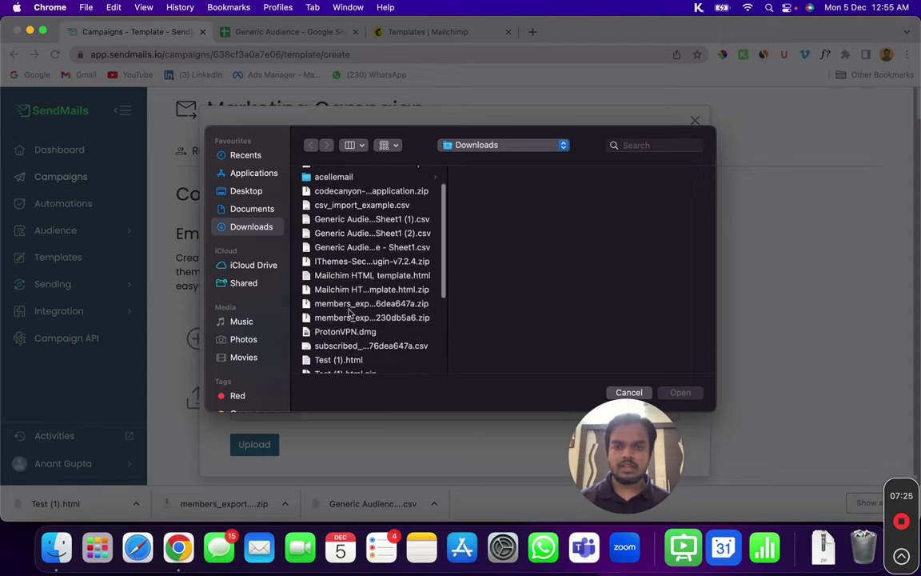
{"action": "scroll", "coordinate": [349, 309], "scroll_direction": "down", "scroll_amount": 3}
{"action": "left_click", "coordinate": [371, 329]}
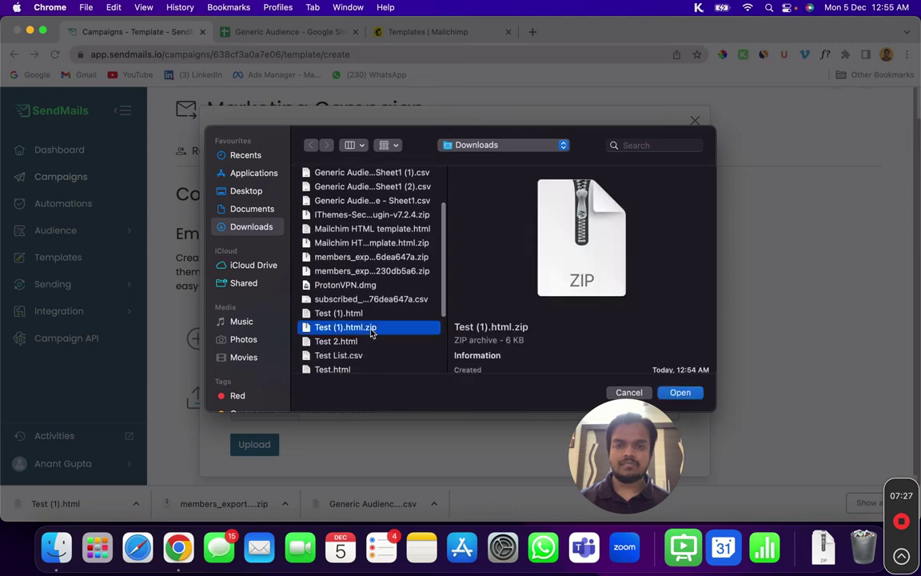
{"action": "left_click", "coordinate": [689, 392]}
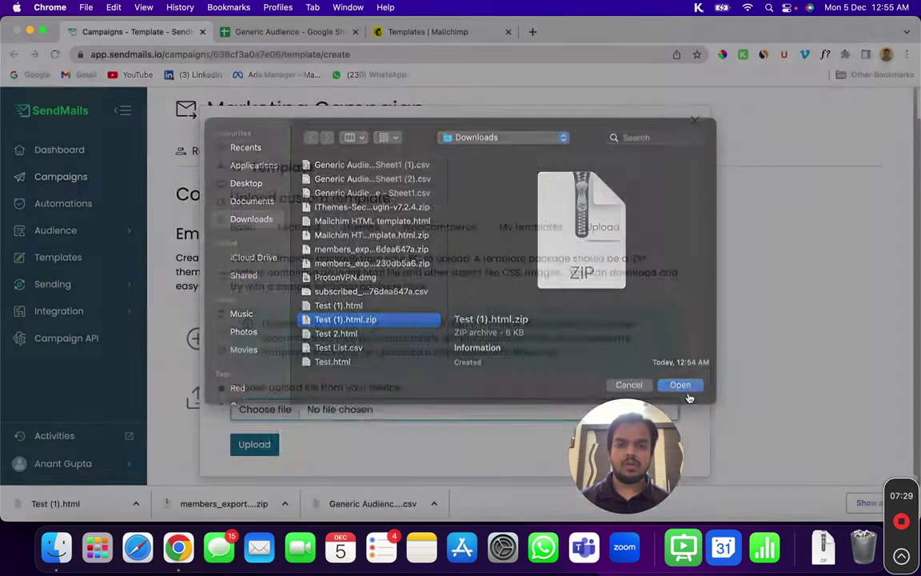
{"action": "left_click", "coordinate": [254, 445]}
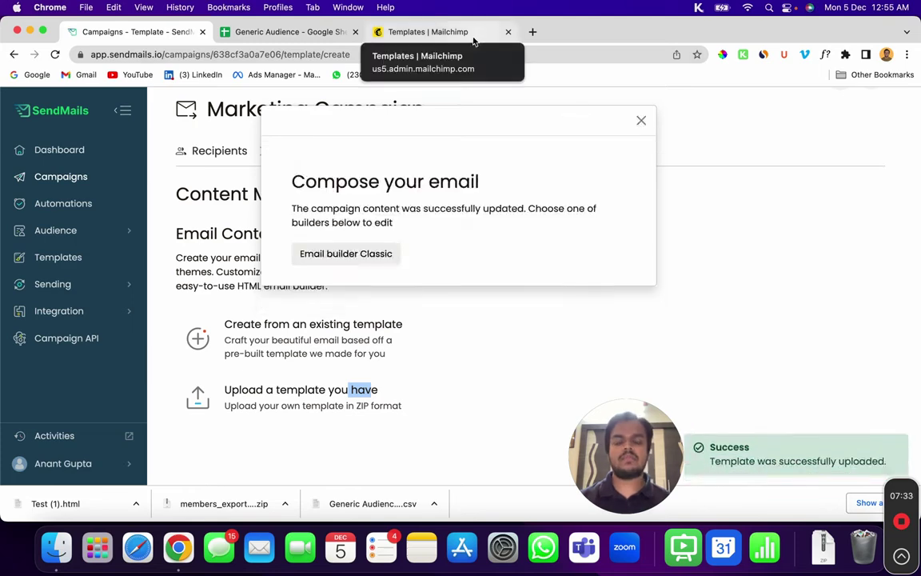
Step: Look through the uploaded HTML email in Email builder Classic, then return to the Template step
{"action": "left_click", "coordinate": [353, 252]}
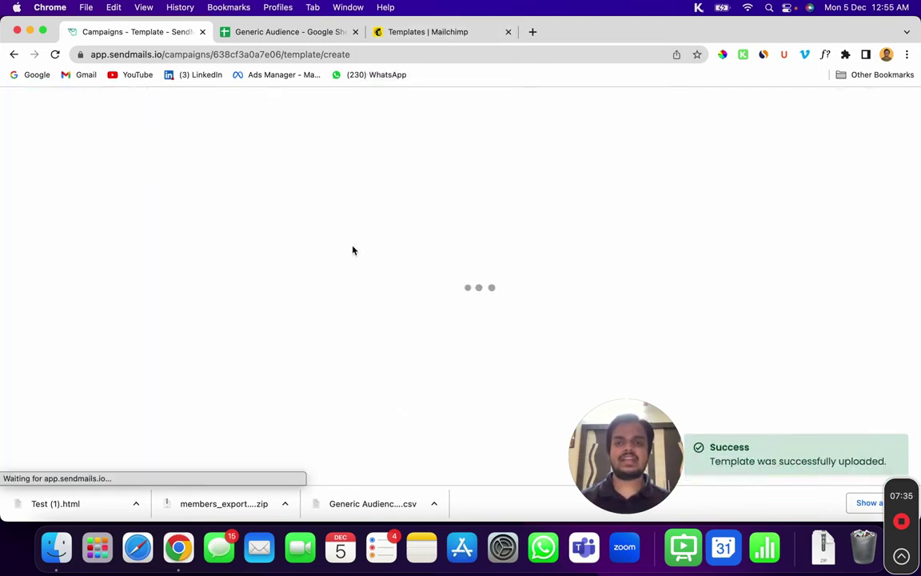
{"action": "scroll", "coordinate": [352, 245], "scroll_direction": "down", "scroll_amount": 15}
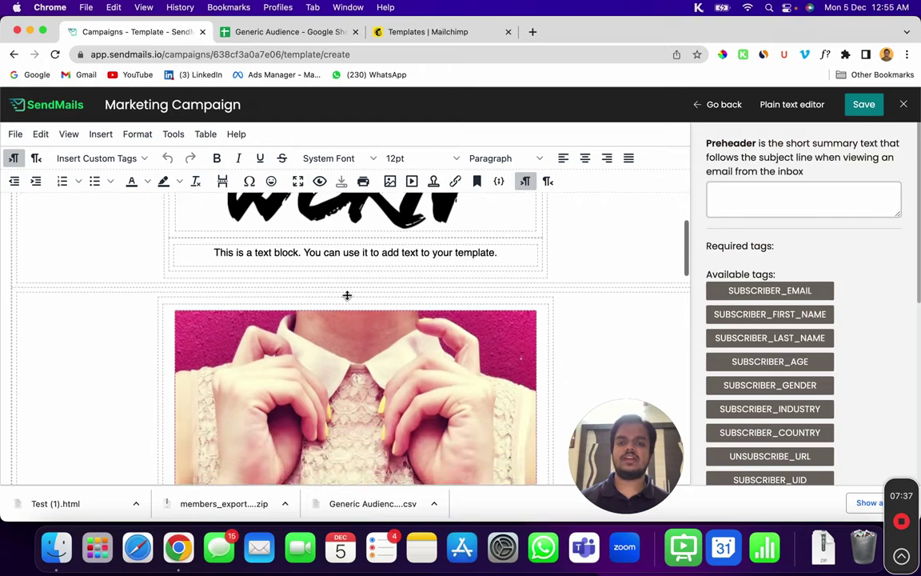
{"action": "scroll", "coordinate": [358, 360], "scroll_direction": "up", "scroll_amount": 15}
{"action": "scroll", "coordinate": [358, 359], "scroll_direction": "down", "scroll_amount": 18}
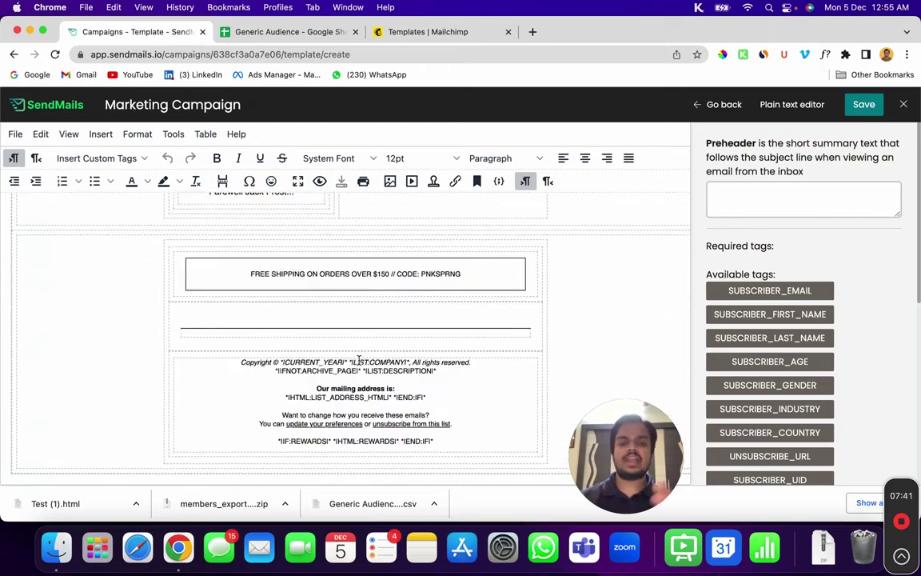
{"action": "scroll", "coordinate": [358, 360], "scroll_direction": "up", "scroll_amount": 18}
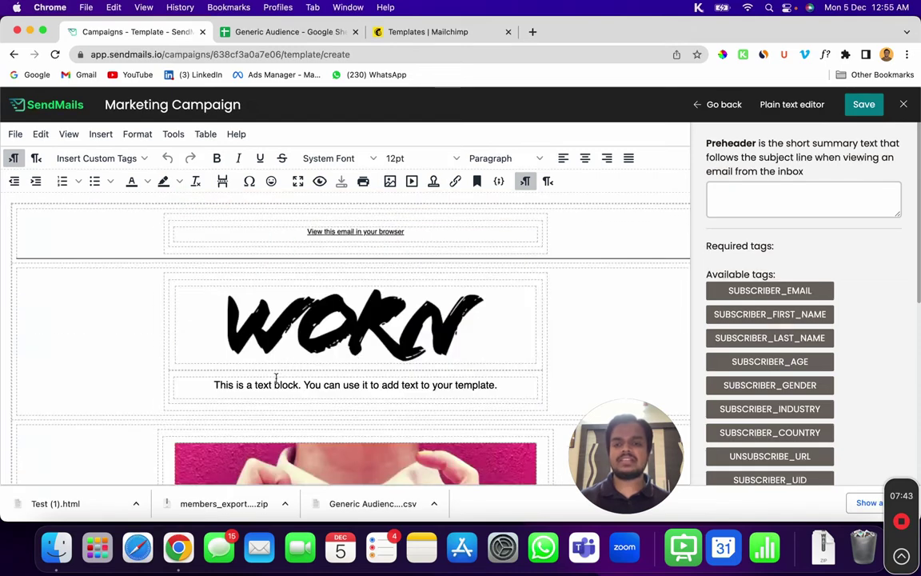
{"action": "triple_click", "coordinate": [267, 383]}
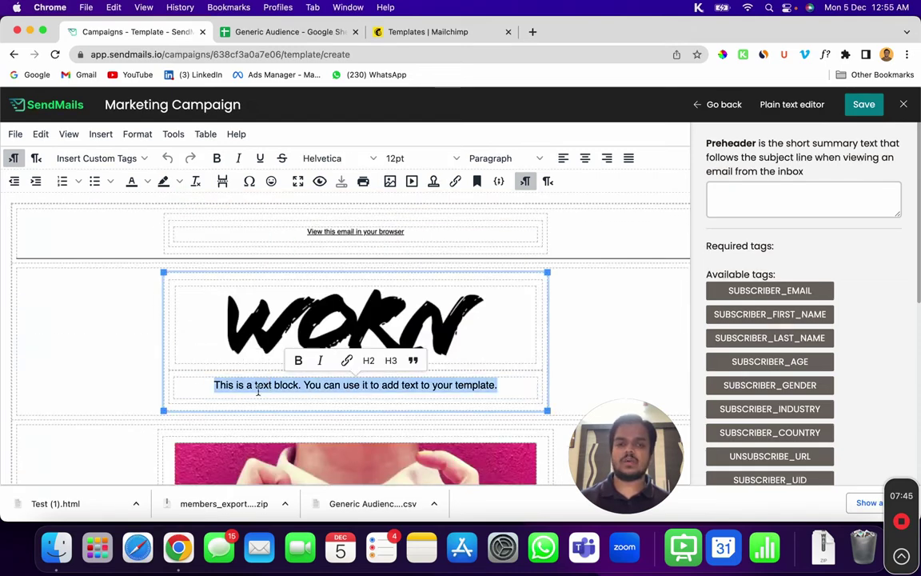
{"action": "left_click", "coordinate": [718, 103]}
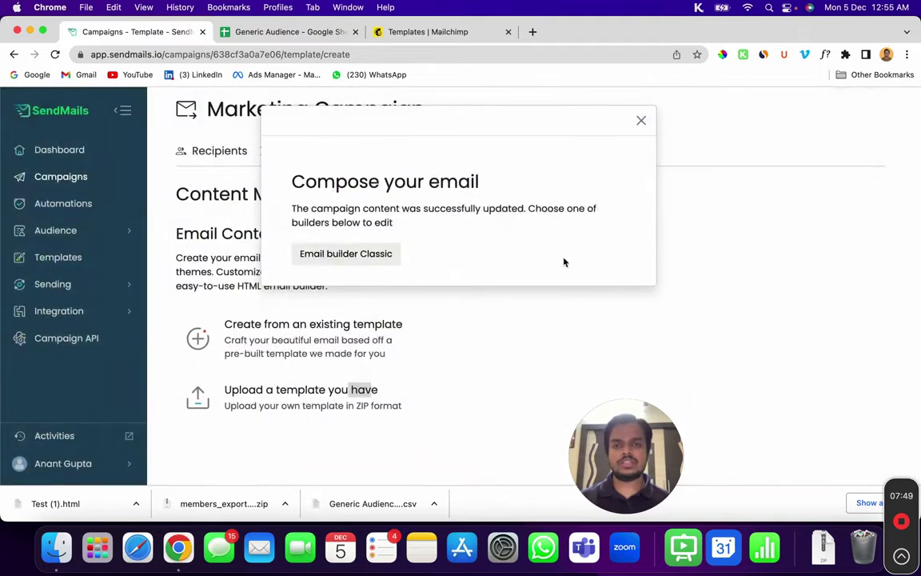
{"action": "left_click", "coordinate": [638, 122]}
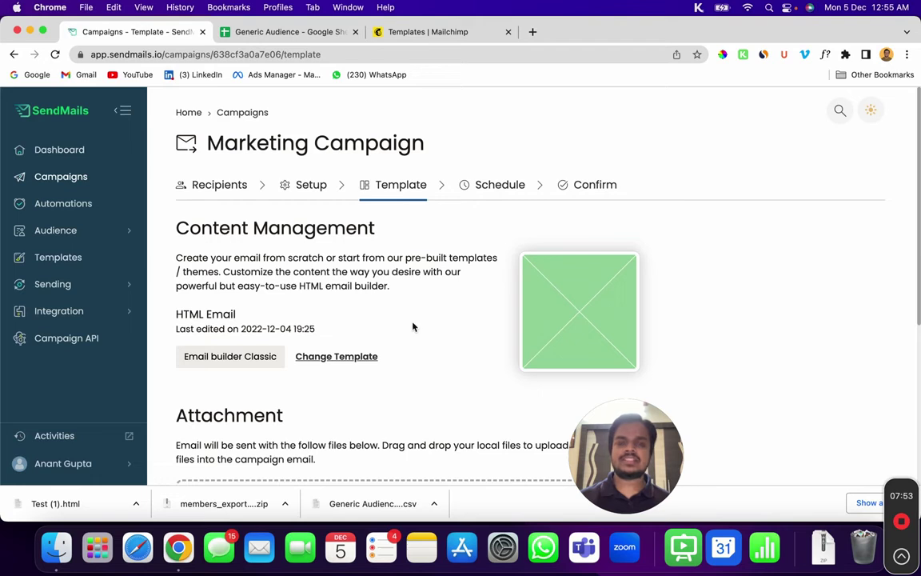
Step: Replace the campaign email's template with the Blank layout from the Basic templates
{"action": "left_click", "coordinate": [338, 357]}
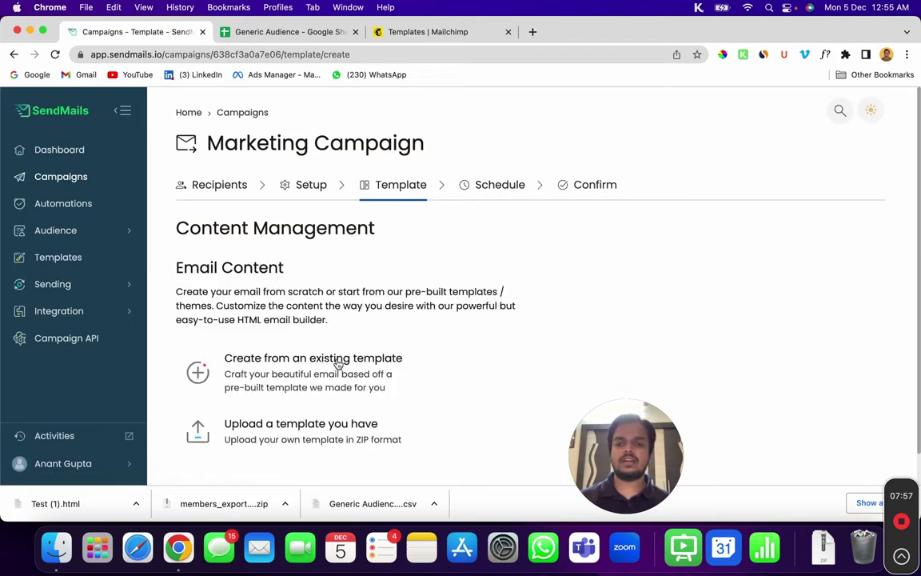
{"action": "left_click", "coordinate": [318, 376]}
{"action": "scroll", "coordinate": [290, 349], "scroll_direction": "down", "scroll_amount": 5}
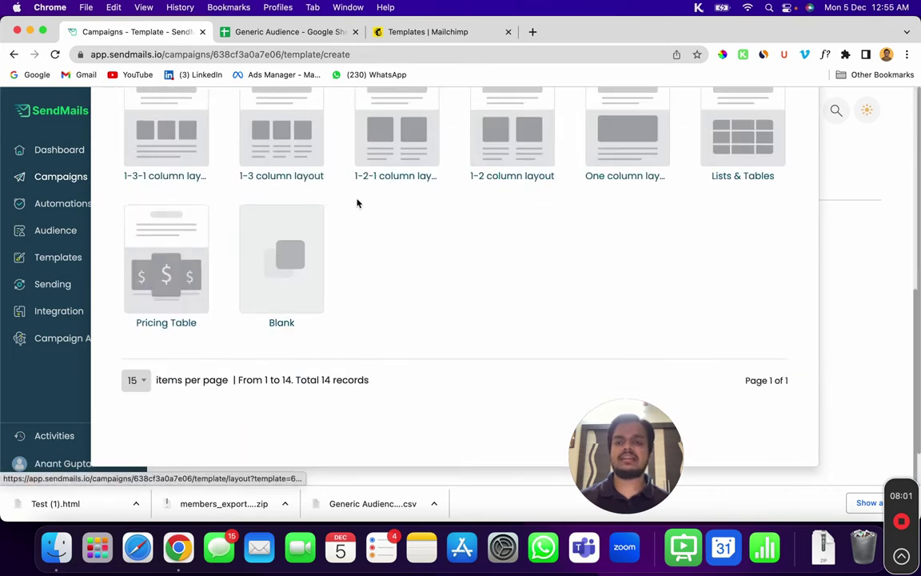
{"action": "scroll", "coordinate": [368, 192], "scroll_direction": "up", "scroll_amount": 5}
{"action": "left_click", "coordinate": [200, 233]}
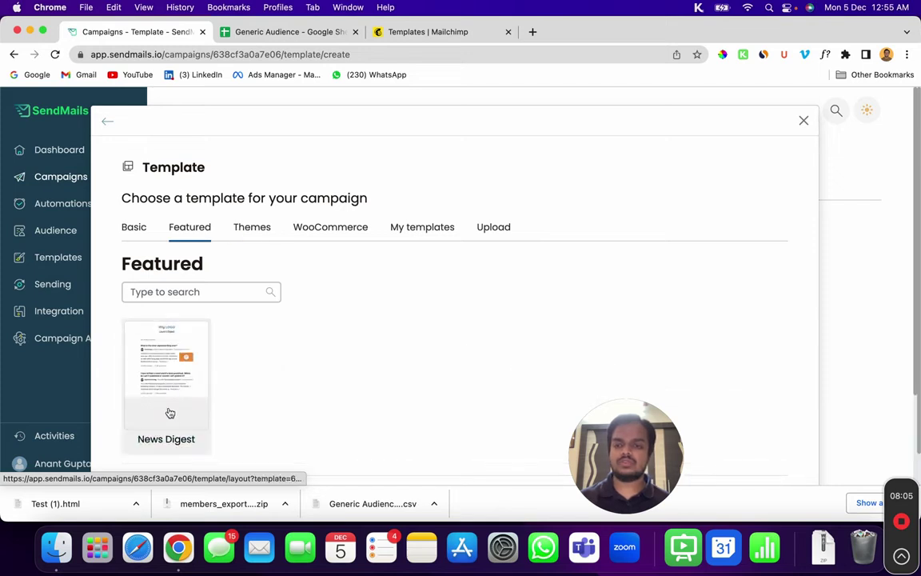
{"action": "left_click", "coordinate": [138, 230]}
{"action": "scroll", "coordinate": [278, 358], "scroll_direction": "down", "scroll_amount": 3}
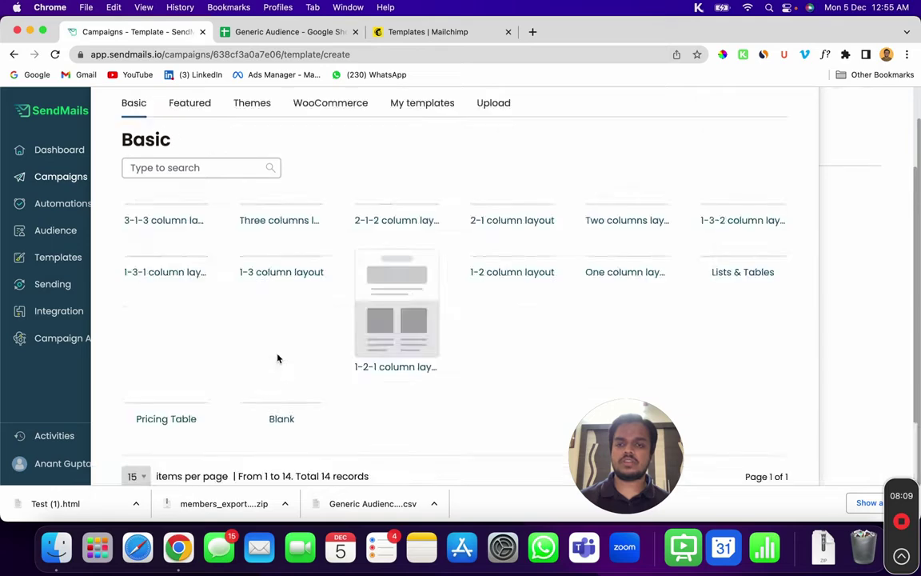
{"action": "scroll", "coordinate": [278, 358], "scroll_direction": "down", "scroll_amount": 5}
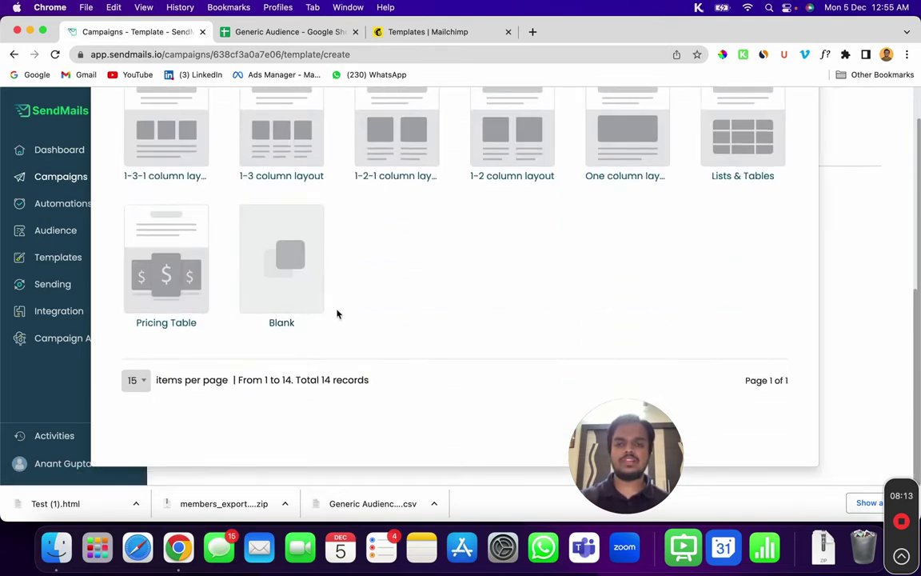
{"action": "left_click", "coordinate": [300, 250]}
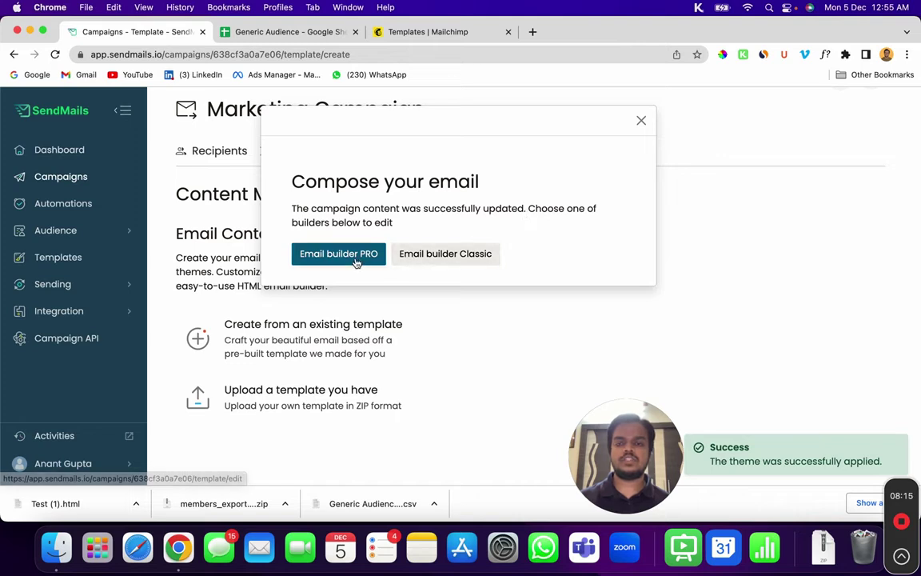
Step: In Email builder PRO, place a logo block at the top of the email
{"action": "left_click", "coordinate": [357, 264]}
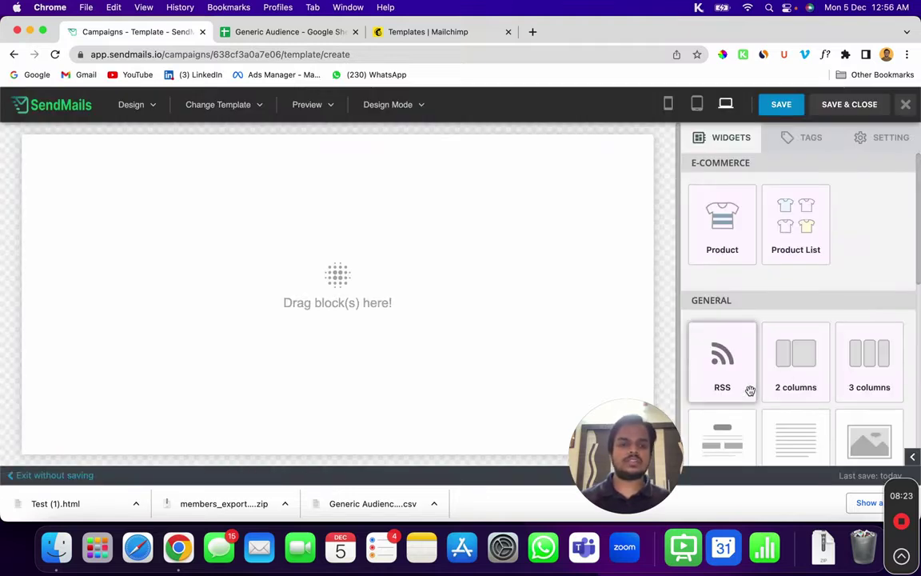
{"action": "scroll", "coordinate": [788, 411], "scroll_direction": "down", "scroll_amount": 1}
{"action": "left_click_drag", "start_coordinate": [715, 408], "coordinate": [254, 202]}
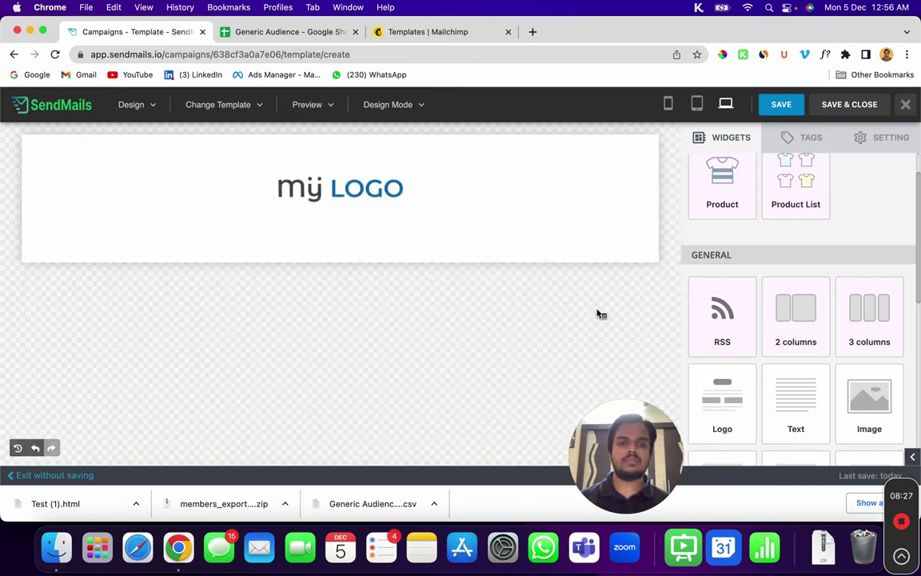
{"action": "left_click", "coordinate": [305, 171]}
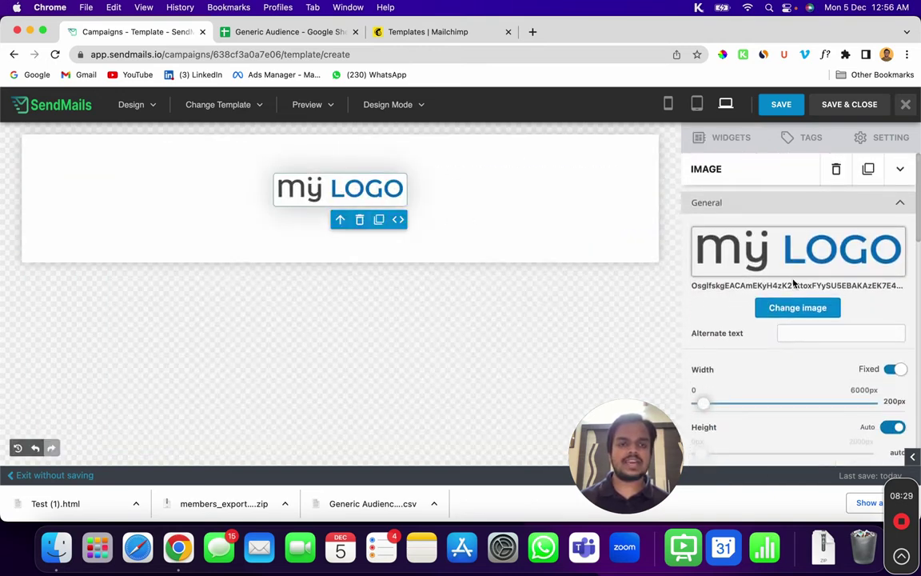
{"action": "scroll", "coordinate": [775, 376], "scroll_direction": "down", "scroll_amount": 4}
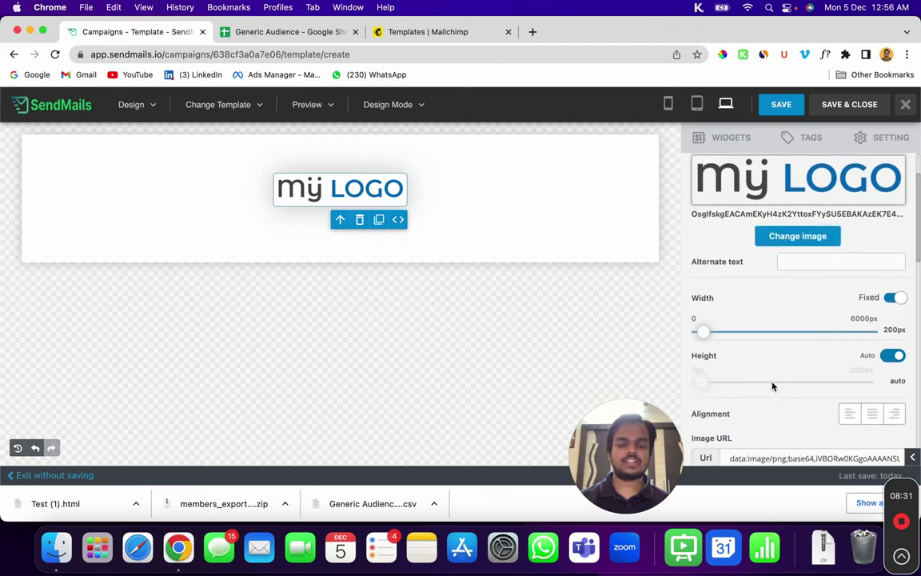
{"action": "scroll", "coordinate": [772, 384], "scroll_direction": "down", "scroll_amount": 3}
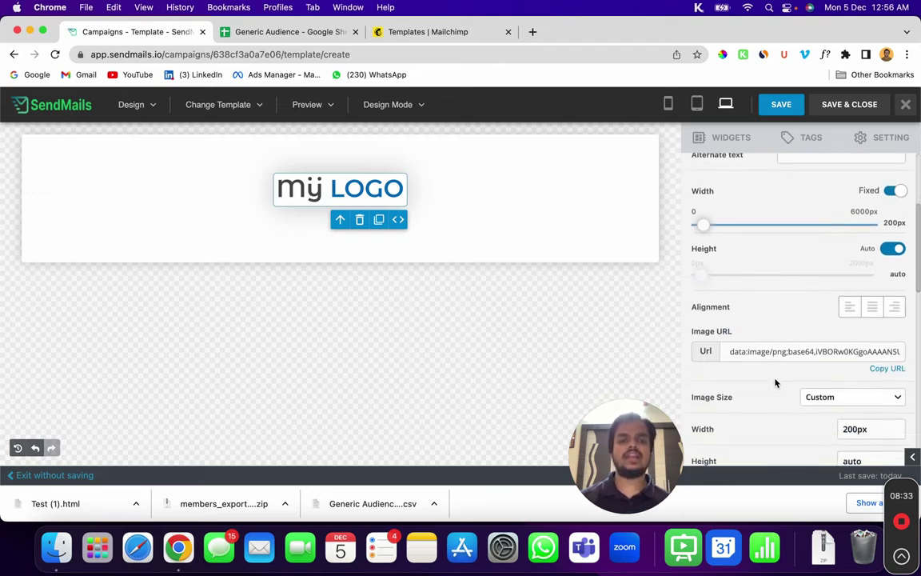
{"action": "scroll", "coordinate": [772, 400], "scroll_direction": "down", "scroll_amount": 4}
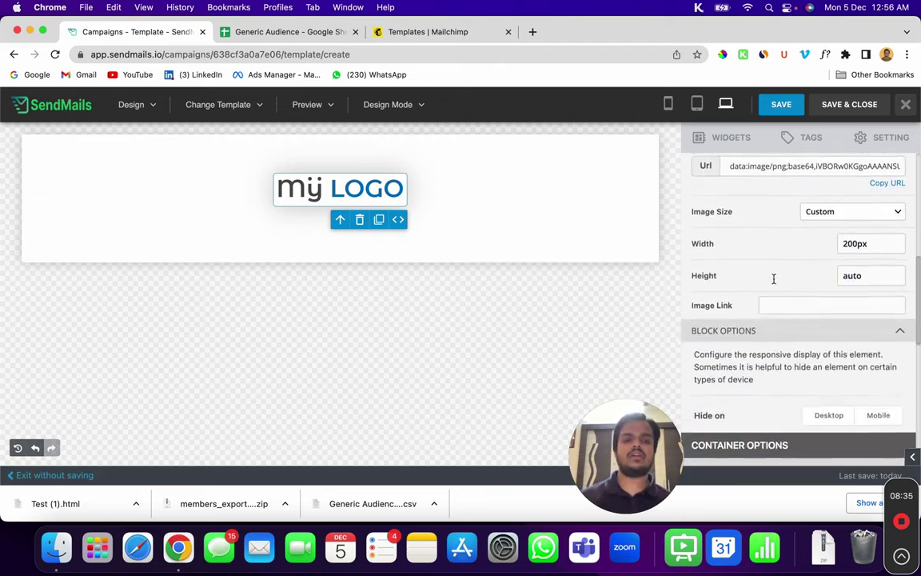
{"action": "scroll", "coordinate": [751, 240], "scroll_direction": "up", "scroll_amount": 6}
Step: Add a text block below the logo and an image block below the text
{"action": "left_click", "coordinate": [725, 139]}
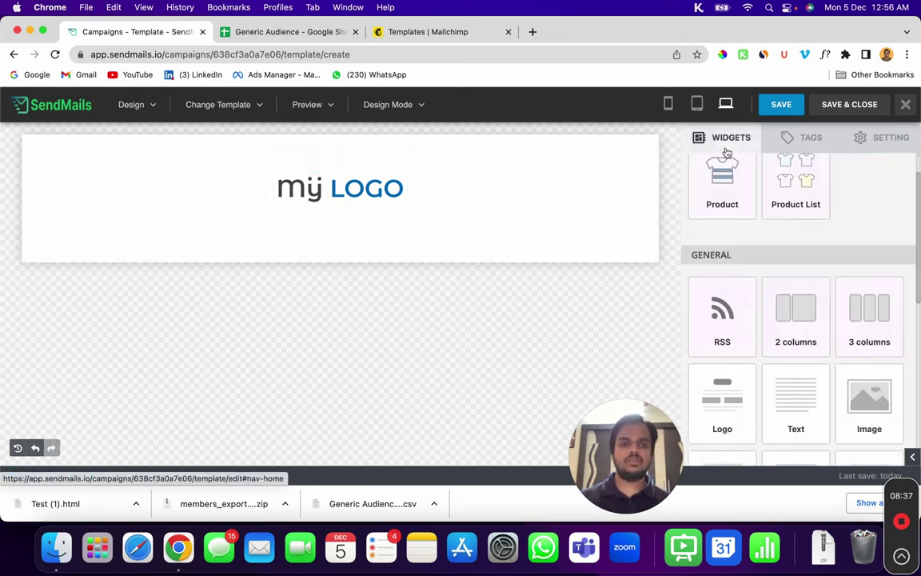
{"action": "scroll", "coordinate": [745, 362], "scroll_direction": "down", "scroll_amount": 1}
{"action": "scroll", "coordinate": [745, 362], "scroll_direction": "down", "scroll_amount": 1}
{"action": "left_click_drag", "start_coordinate": [791, 328], "coordinate": [231, 215]}
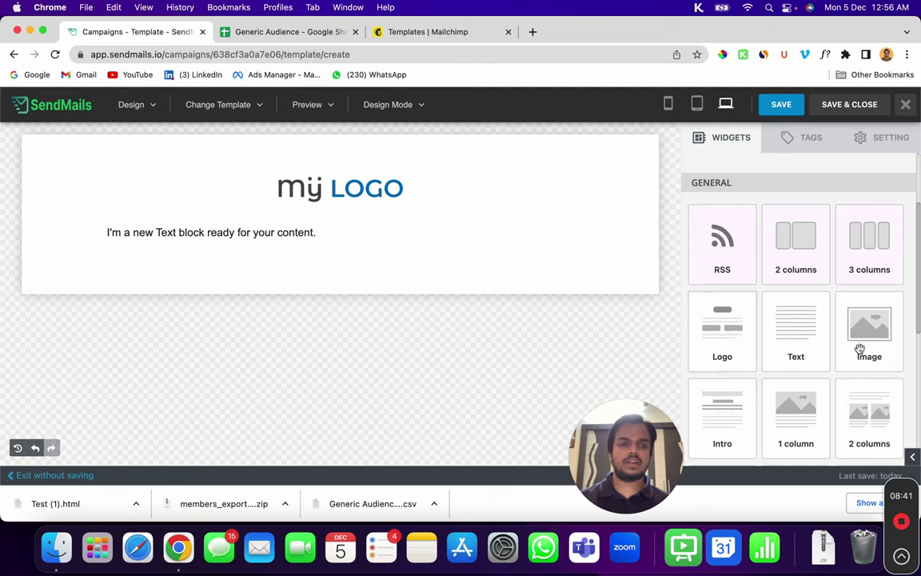
{"action": "left_click_drag", "start_coordinate": [831, 328], "coordinate": [372, 246]}
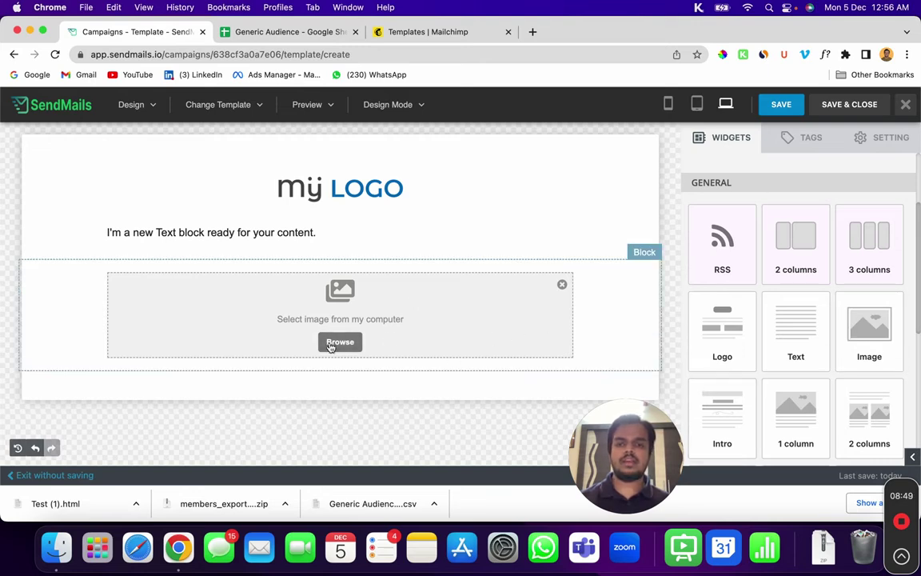
Step: Delete the image block and add a three-column article block below the text
{"action": "left_click", "coordinate": [561, 286]}
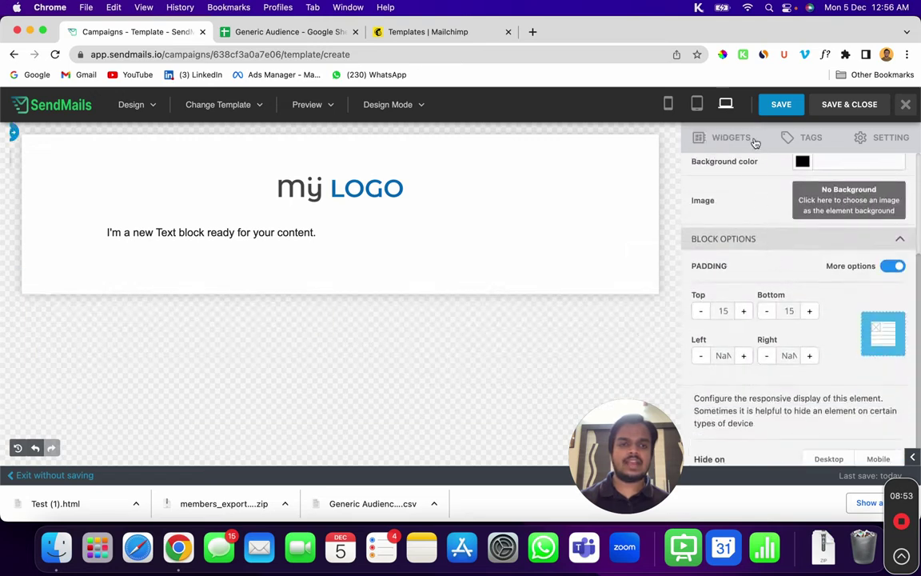
{"action": "left_click", "coordinate": [734, 139]}
{"action": "scroll", "coordinate": [760, 374], "scroll_direction": "down", "scroll_amount": 2}
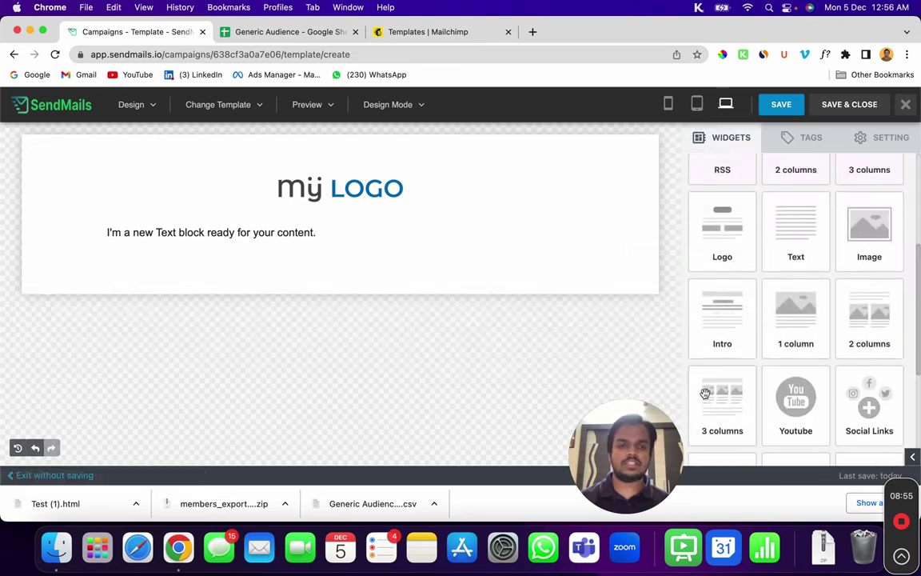
{"action": "left_click_drag", "start_coordinate": [706, 392], "coordinate": [296, 237]}
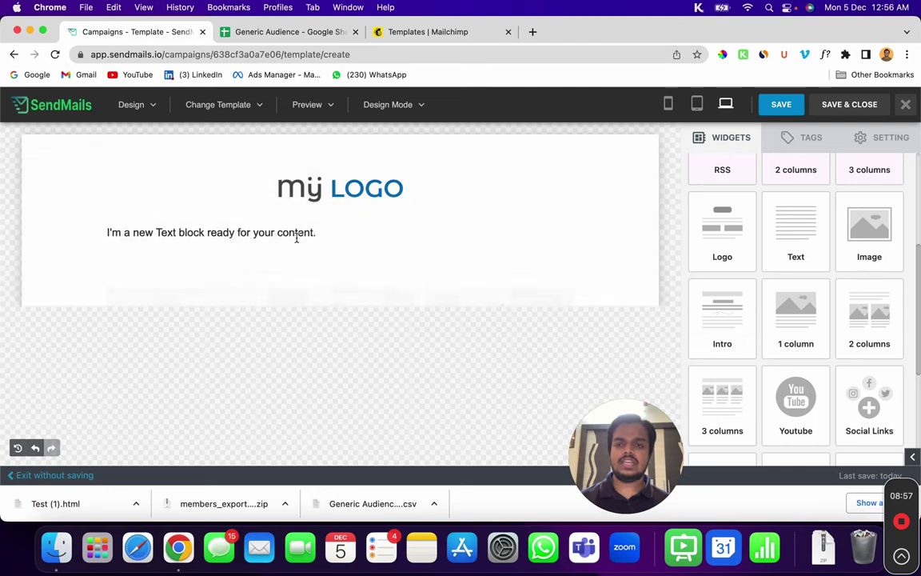
{"action": "scroll", "coordinate": [298, 236], "scroll_direction": "down", "scroll_amount": 3}
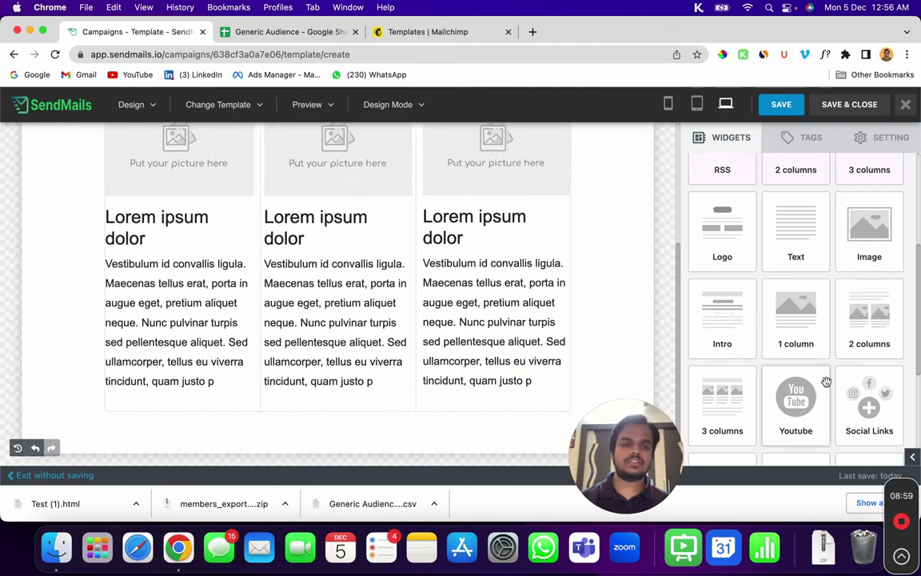
{"action": "scroll", "coordinate": [826, 382], "scroll_direction": "down", "scroll_amount": 3}
Step: Add a YouTube video block, a three-column names table and a button below
{"action": "left_click_drag", "start_coordinate": [802, 231], "coordinate": [333, 420]}
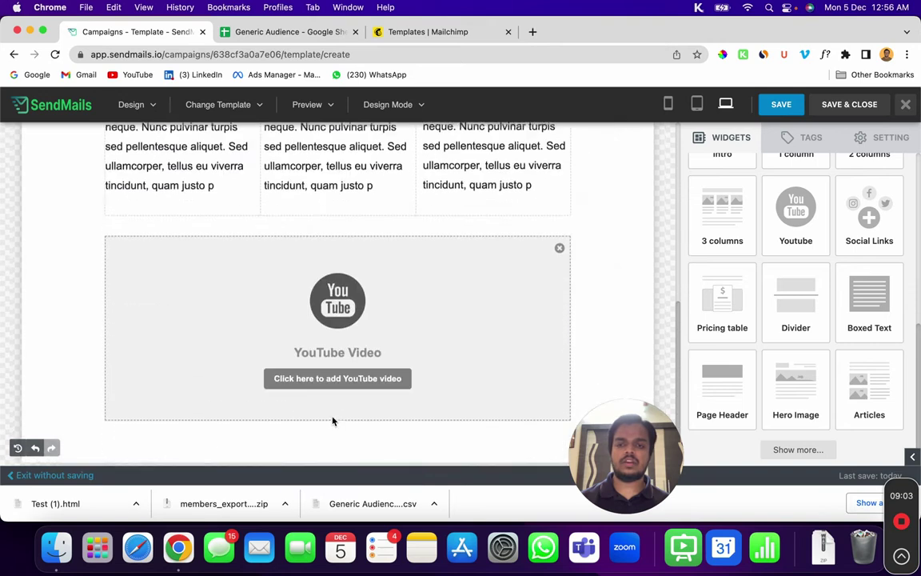
{"action": "scroll", "coordinate": [832, 391], "scroll_direction": "down", "scroll_amount": 1}
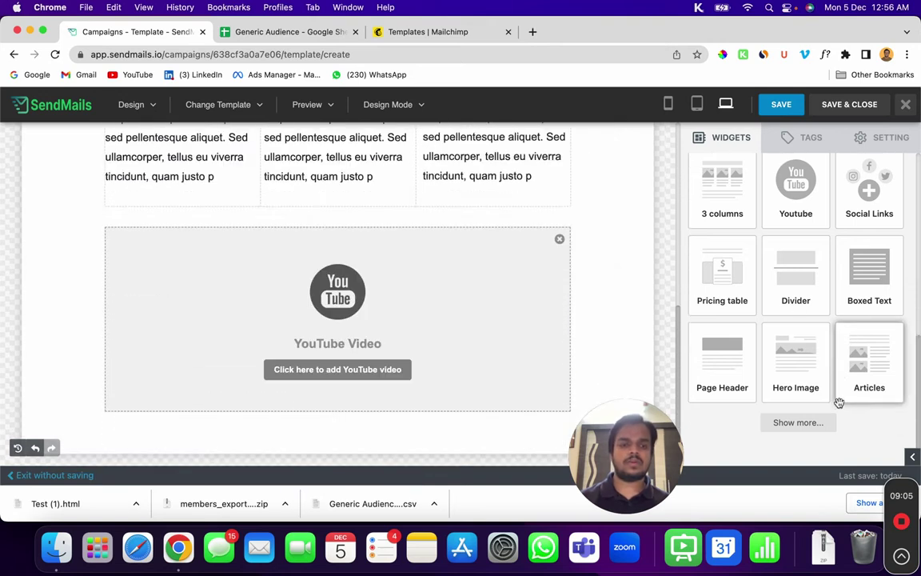
{"action": "left_click", "coordinate": [803, 424]}
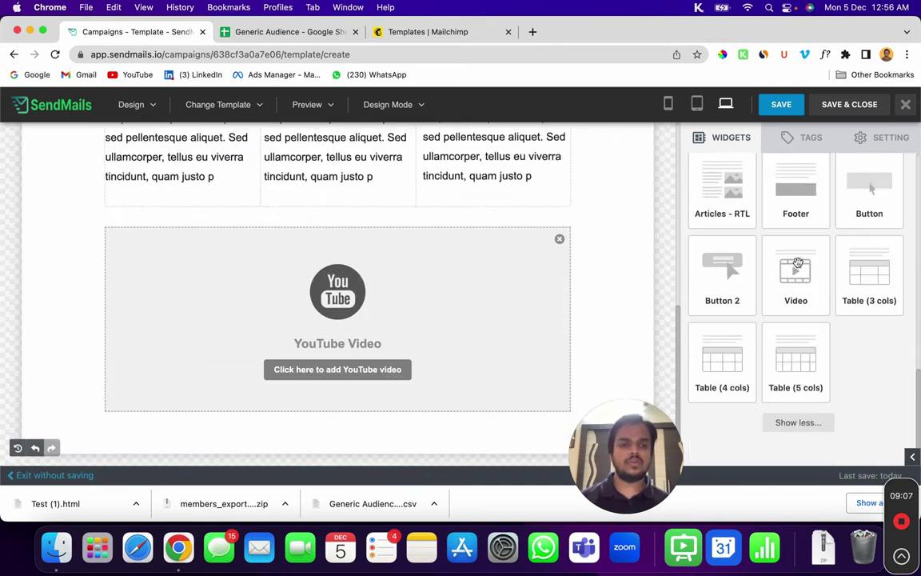
{"action": "left_click_drag", "start_coordinate": [862, 276], "coordinate": [388, 400]}
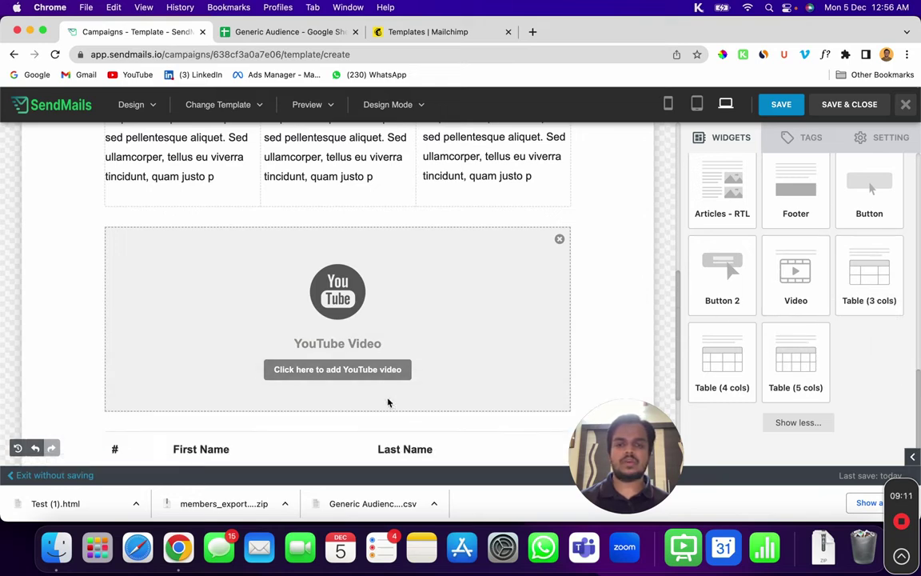
{"action": "scroll", "coordinate": [461, 292], "scroll_direction": "down", "scroll_amount": 5}
{"action": "left_click_drag", "start_coordinate": [721, 265], "coordinate": [350, 383]}
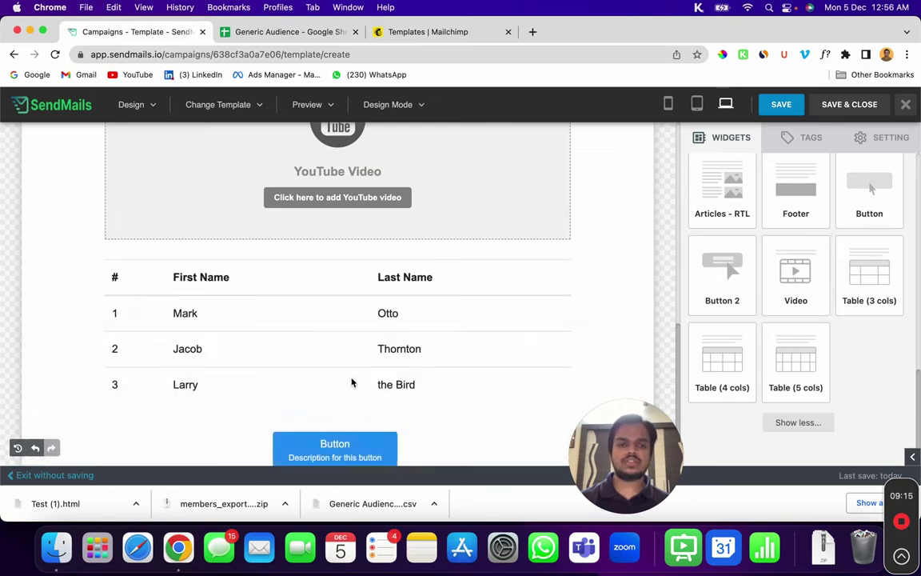
Step: Select the new button block to inspect its settings
{"action": "left_click", "coordinate": [344, 448]}
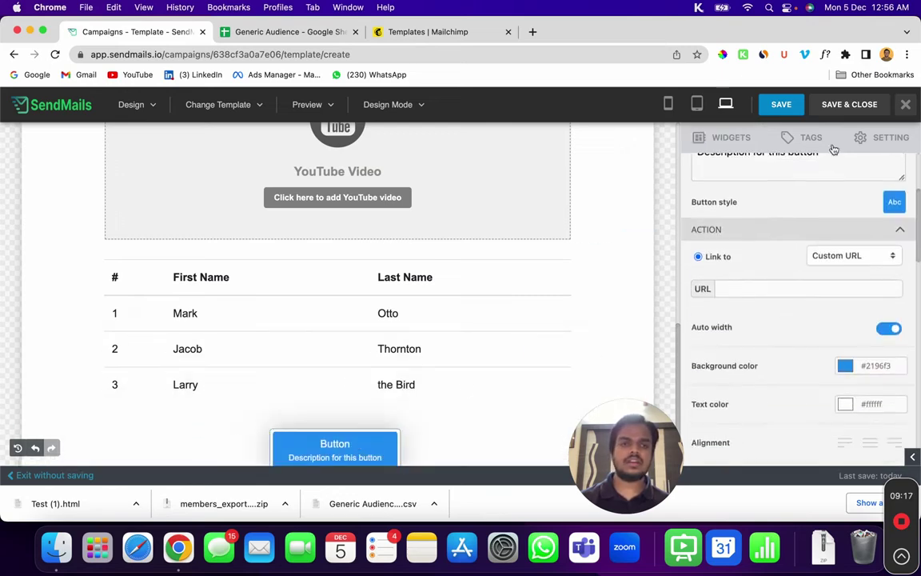
{"action": "scroll", "coordinate": [882, 344], "scroll_direction": "up", "scroll_amount": 3}
{"action": "scroll", "coordinate": [863, 343], "scroll_direction": "down", "scroll_amount": 1}
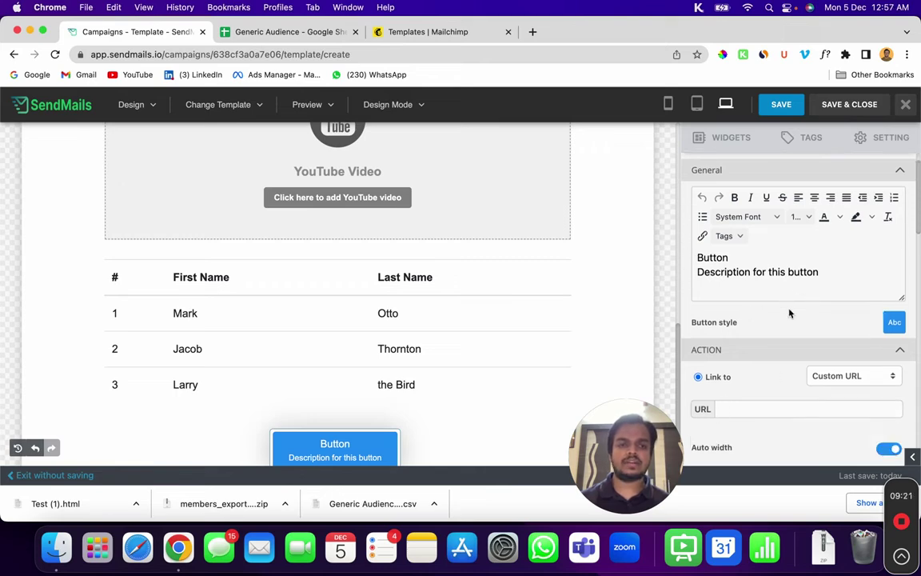
{"action": "scroll", "coordinate": [773, 363], "scroll_direction": "down", "scroll_amount": 5}
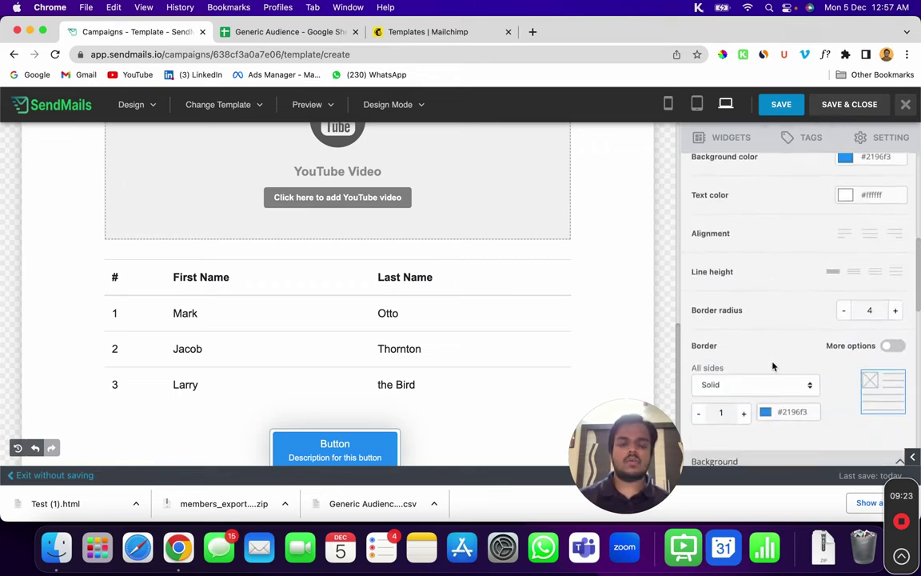
{"action": "scroll", "coordinate": [773, 365], "scroll_direction": "down", "scroll_amount": 2}
{"action": "scroll", "coordinate": [822, 291], "scroll_direction": "up", "scroll_amount": 10}
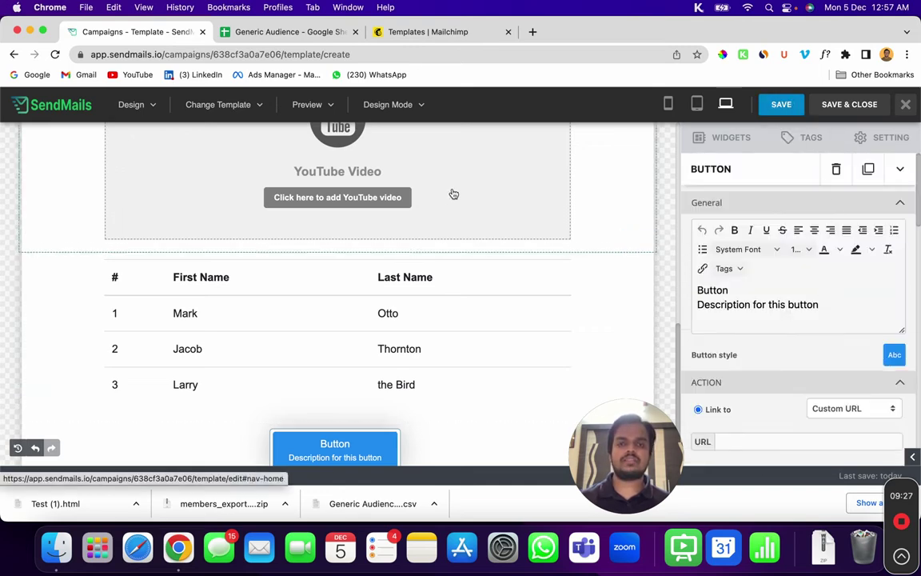
Step: Save the email design, preview the campaign email, then scroll down to the Attachment section
{"action": "left_click", "coordinate": [840, 105]}
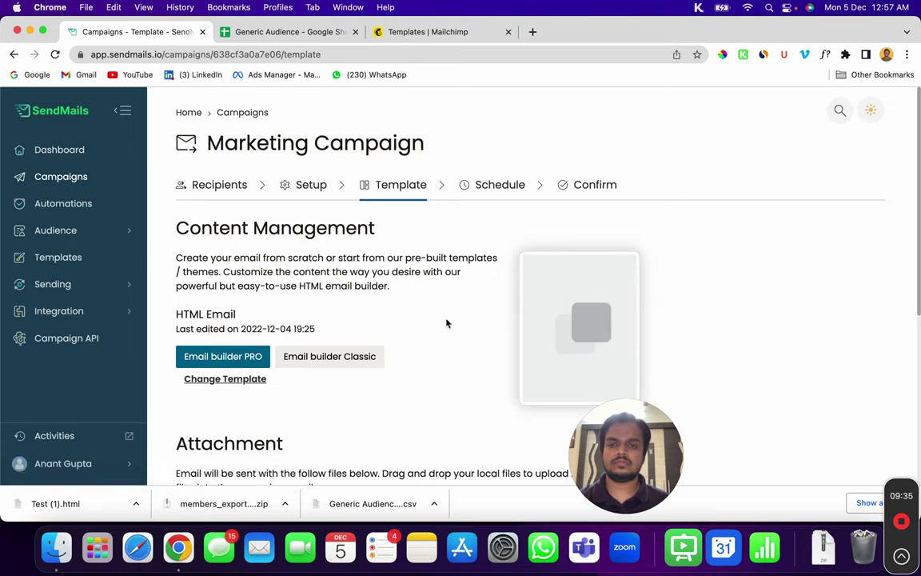
{"action": "left_click", "coordinate": [572, 329]}
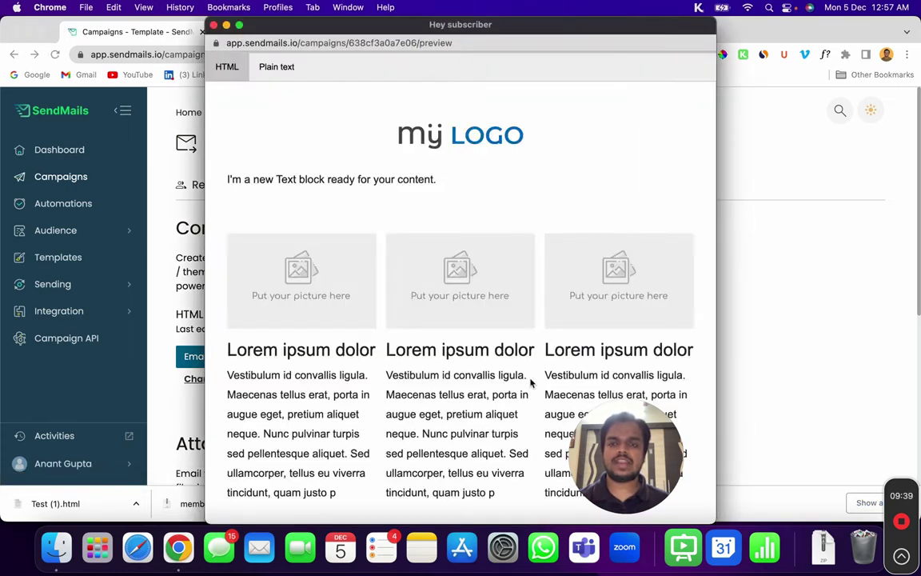
{"action": "scroll", "coordinate": [462, 428], "scroll_direction": "down", "scroll_amount": 10}
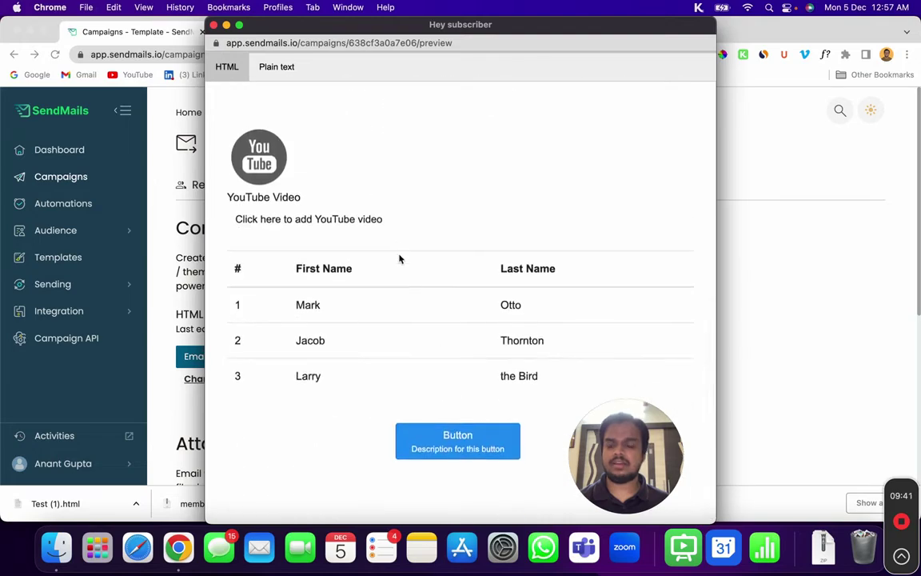
{"action": "scroll", "coordinate": [401, 257], "scroll_direction": "up", "scroll_amount": 10}
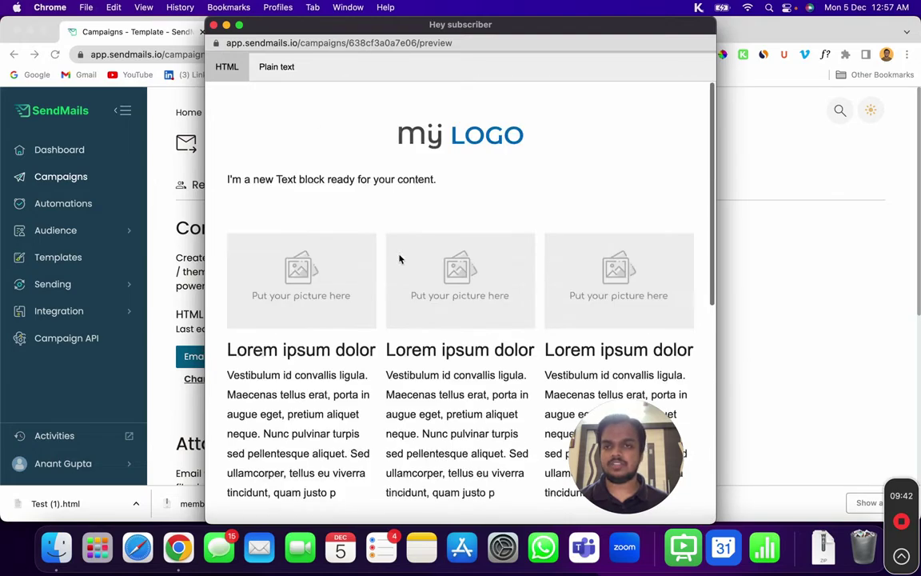
{"action": "left_click", "coordinate": [213, 26]}
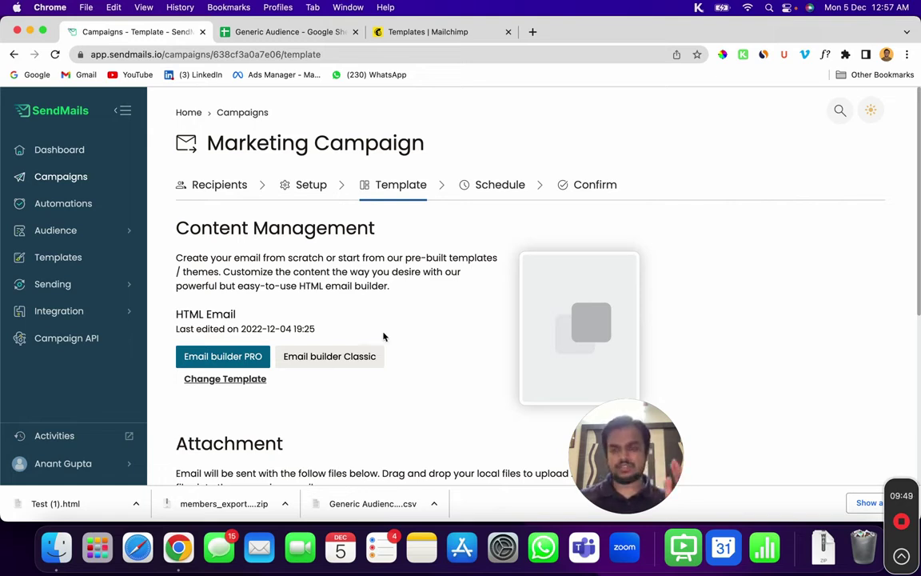
{"action": "scroll", "coordinate": [383, 337], "scroll_direction": "down", "scroll_amount": 5}
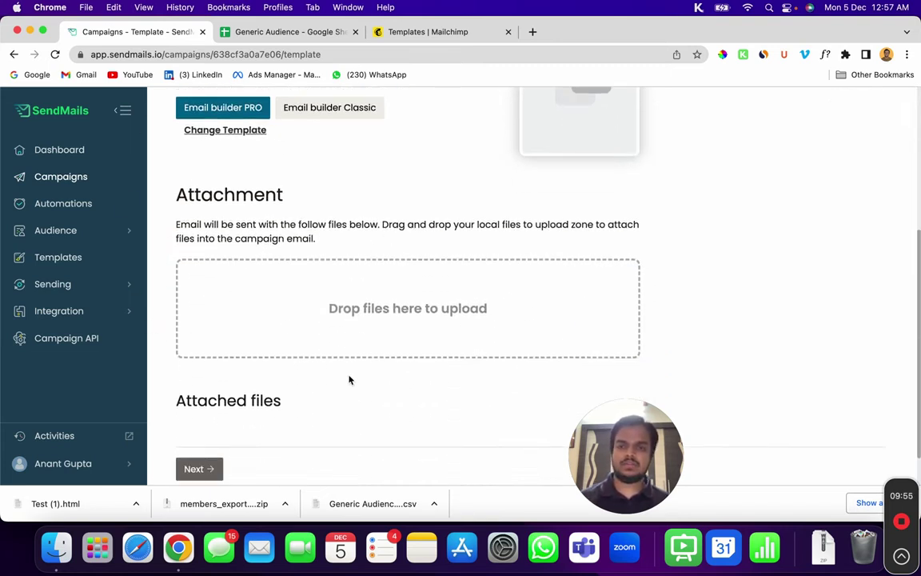
{"action": "scroll", "coordinate": [359, 362], "scroll_direction": "down", "scroll_amount": 1}
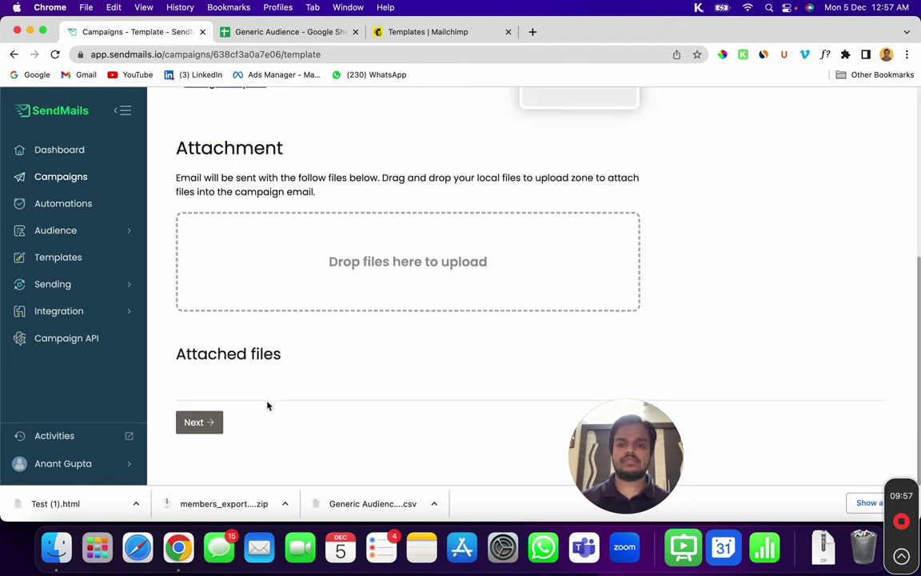
Step: Choose Send now on the Schedule step and send the Marketing Campaign to its 9 recipients
{"action": "left_click", "coordinate": [197, 423]}
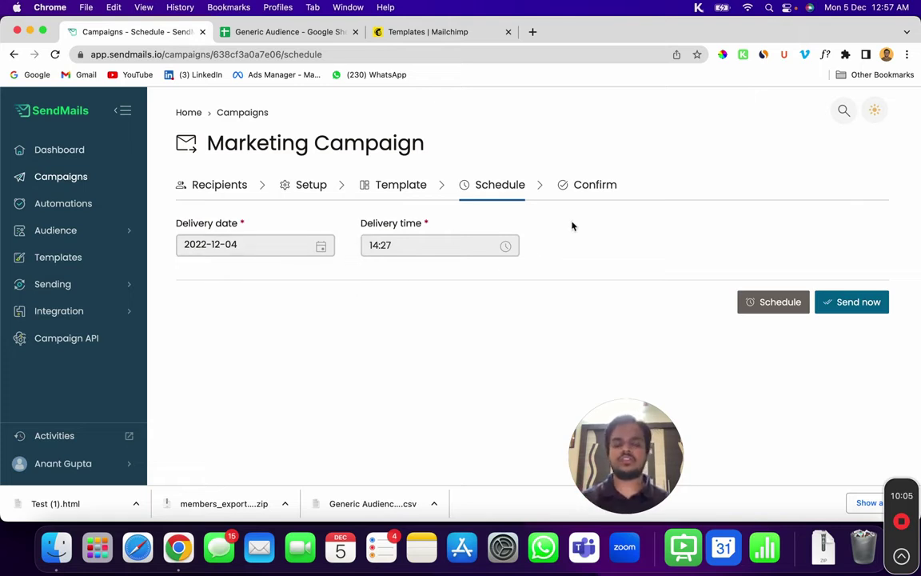
{"action": "left_click", "coordinate": [840, 300]}
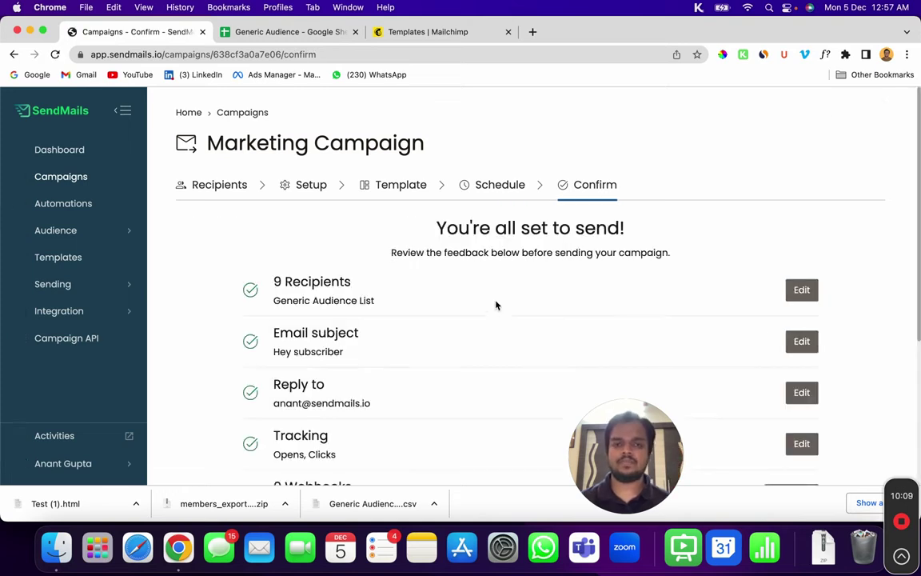
{"action": "scroll", "coordinate": [593, 341], "scroll_direction": "down", "scroll_amount": 2}
{"action": "scroll", "coordinate": [328, 372], "scroll_direction": "down", "scroll_amount": 3}
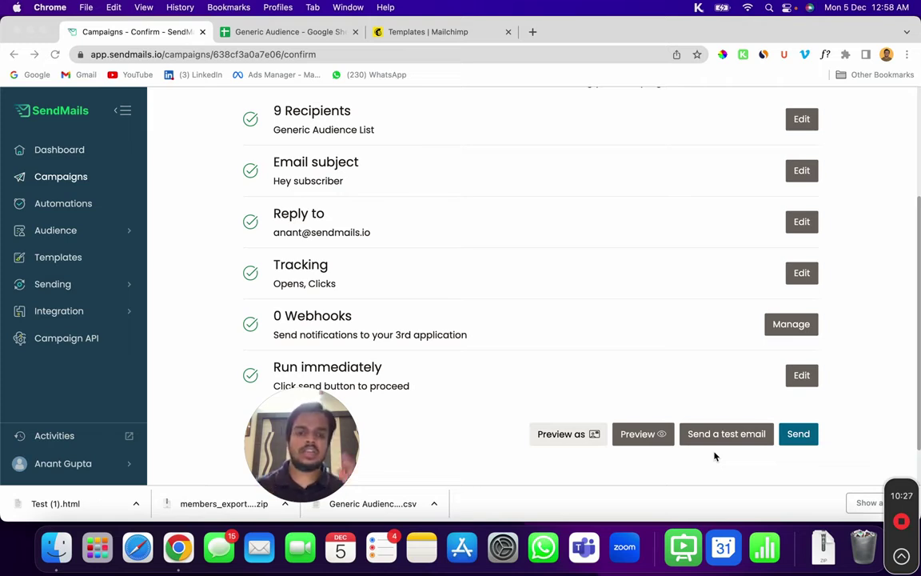
{"action": "left_click", "coordinate": [797, 439]}
{"action": "left_click", "coordinate": [797, 439]}
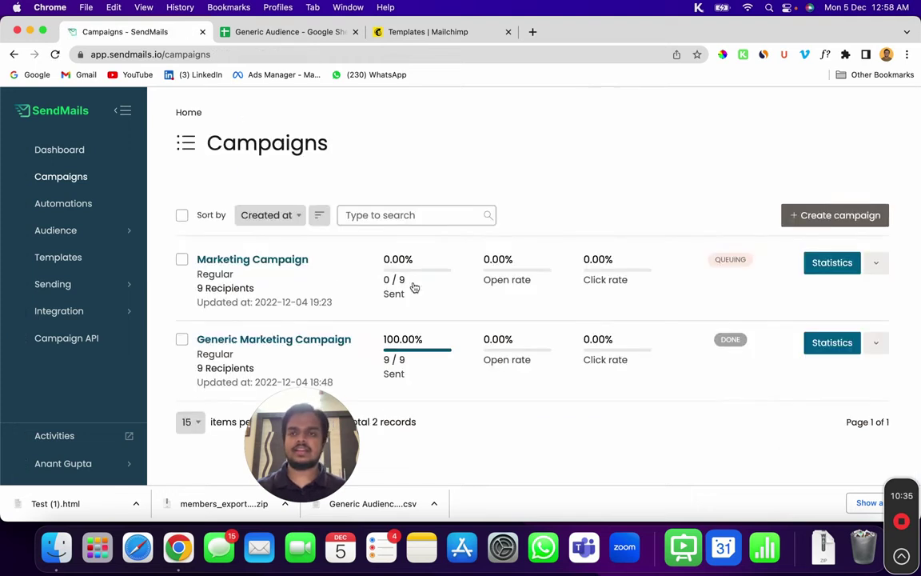
Step: Refresh the Campaigns list, hide the downloads bar and open the Automations page
{"action": "left_click", "coordinate": [55, 54]}
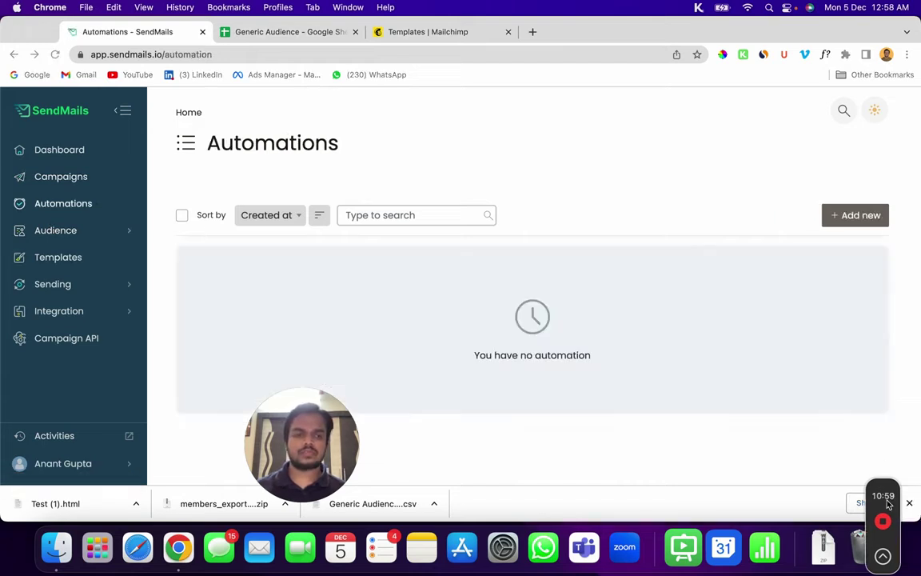
{"action": "left_click", "coordinate": [909, 503]}
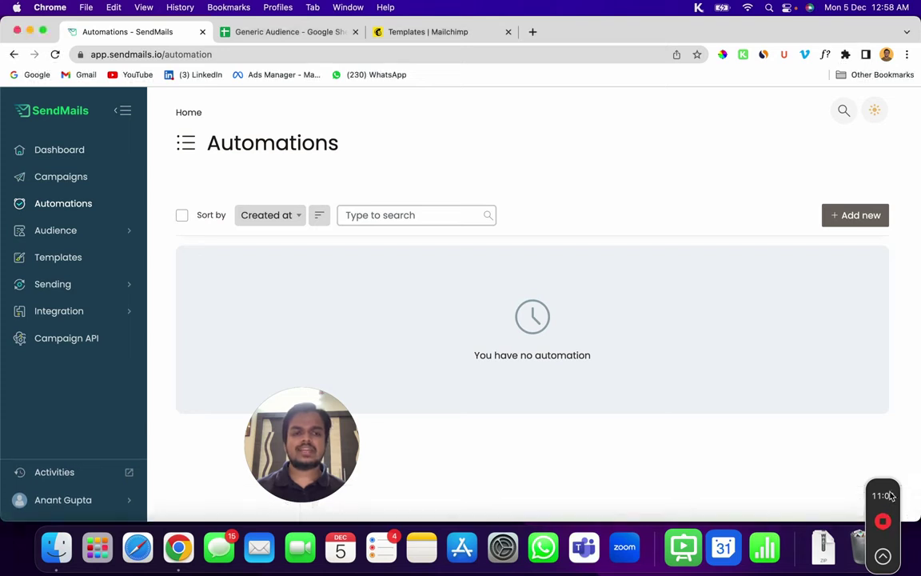
{"action": "left_click", "coordinate": [867, 223]}
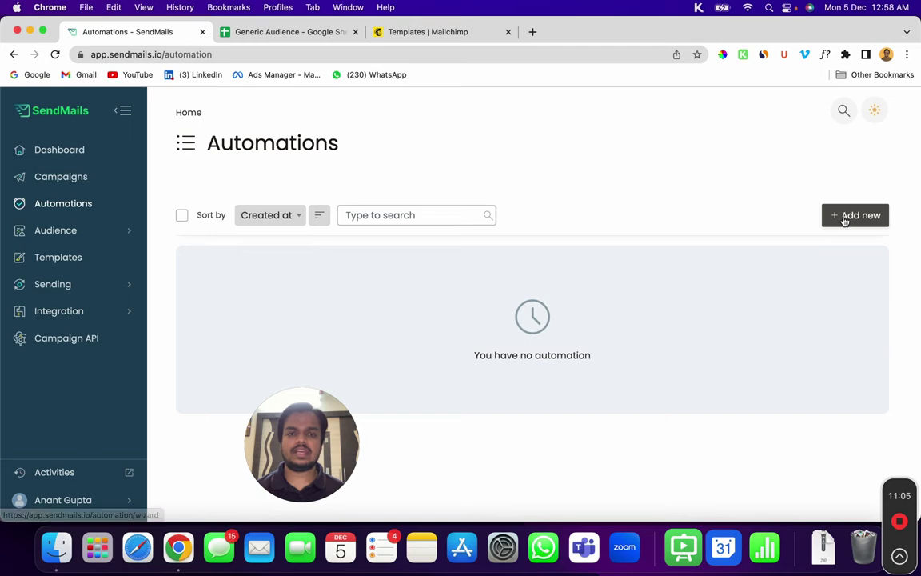
Step: Start a new Welcome new subscribers automation for the Generic Audience List
{"action": "left_click", "coordinate": [843, 216]}
{"action": "scroll", "coordinate": [431, 316], "scroll_direction": "down", "scroll_amount": 3}
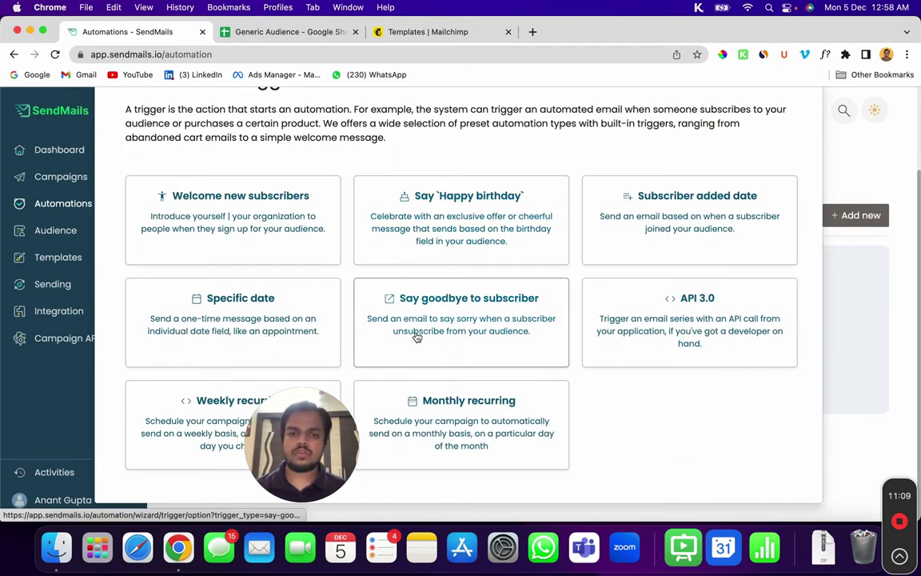
{"action": "left_click", "coordinate": [206, 214]}
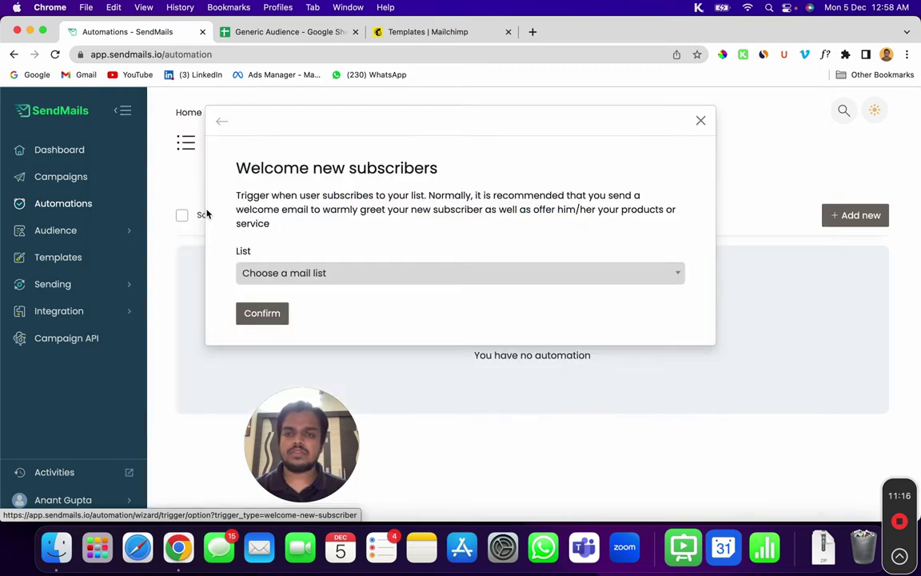
{"action": "left_click", "coordinate": [329, 280]}
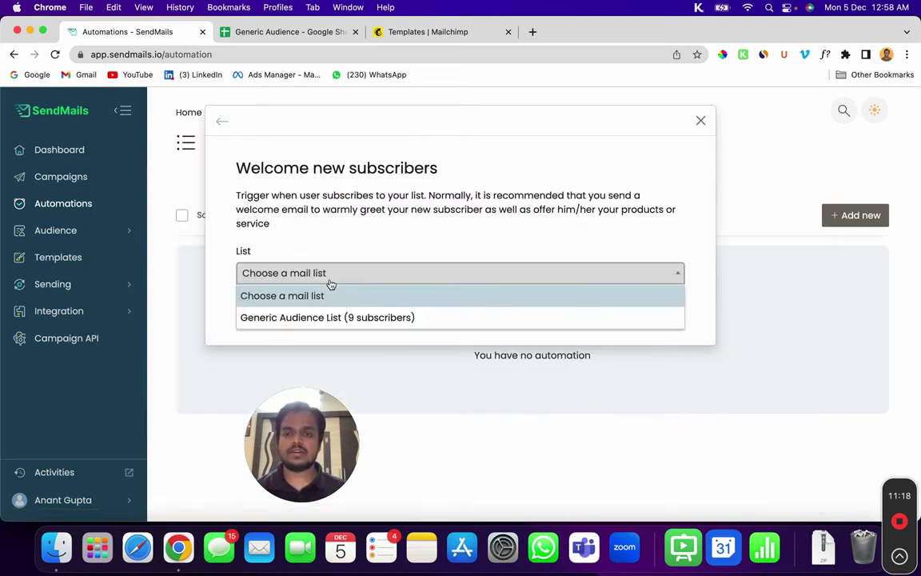
{"action": "left_click", "coordinate": [304, 317]}
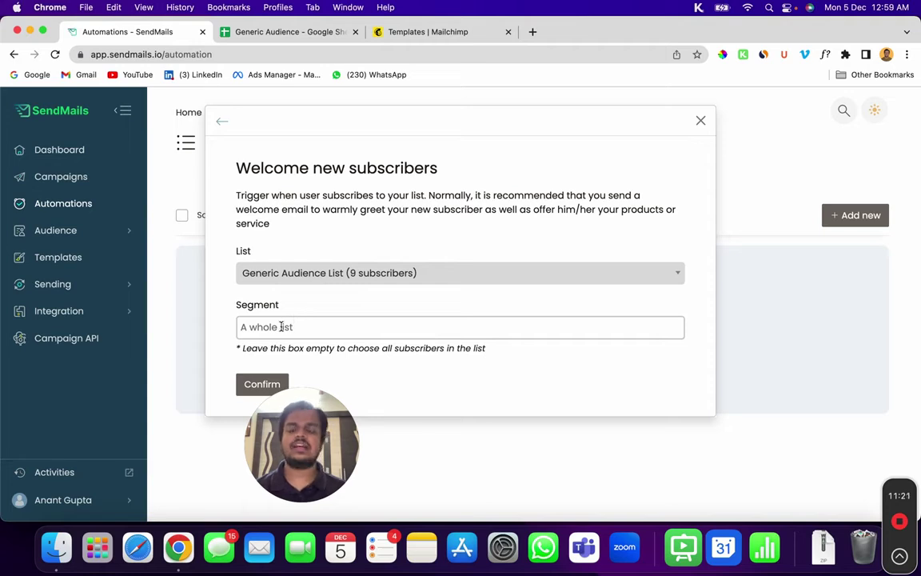
Step: Leave the automation unrestricted by segment and name it 'Test Automation'
{"action": "left_click", "coordinate": [269, 326]}
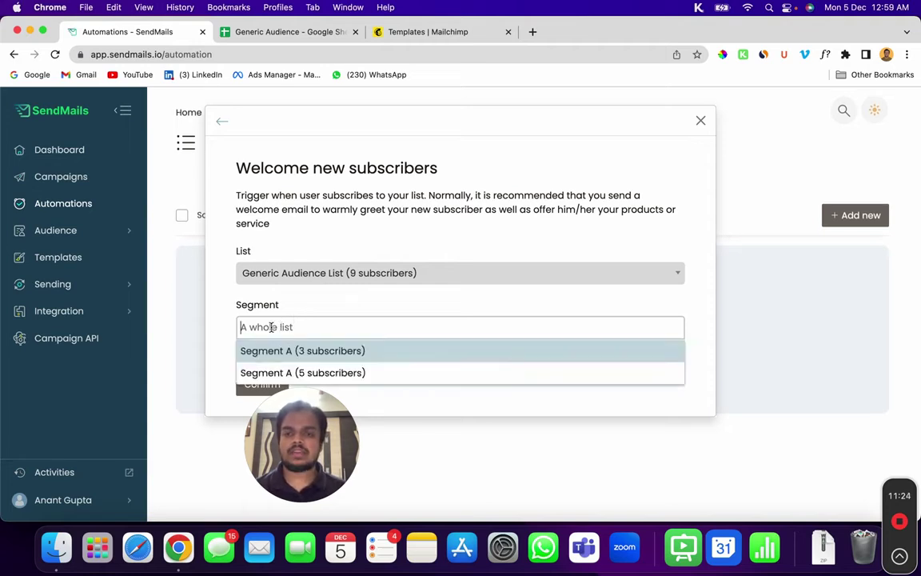
{"action": "left_click", "coordinate": [369, 351]}
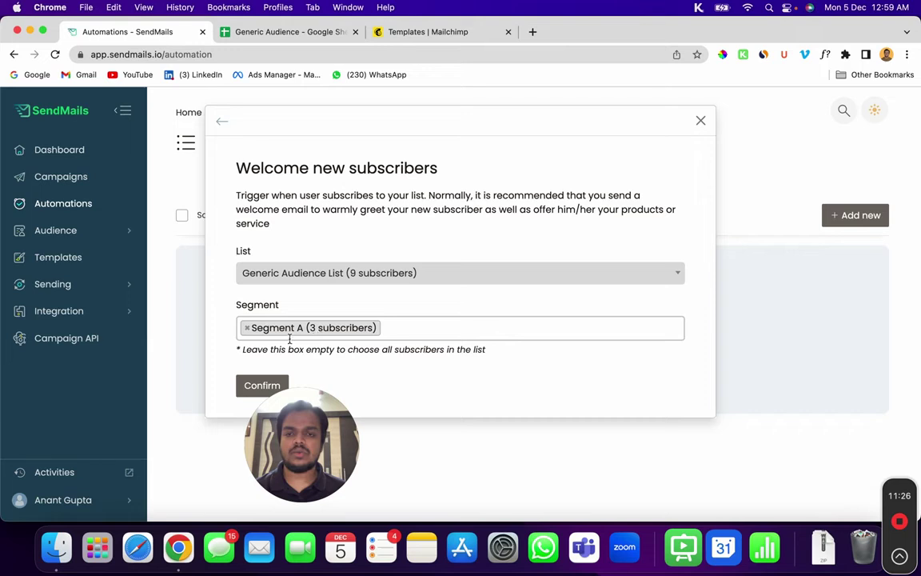
{"action": "left_click", "coordinate": [247, 328]}
{"action": "left_click", "coordinate": [217, 372]}
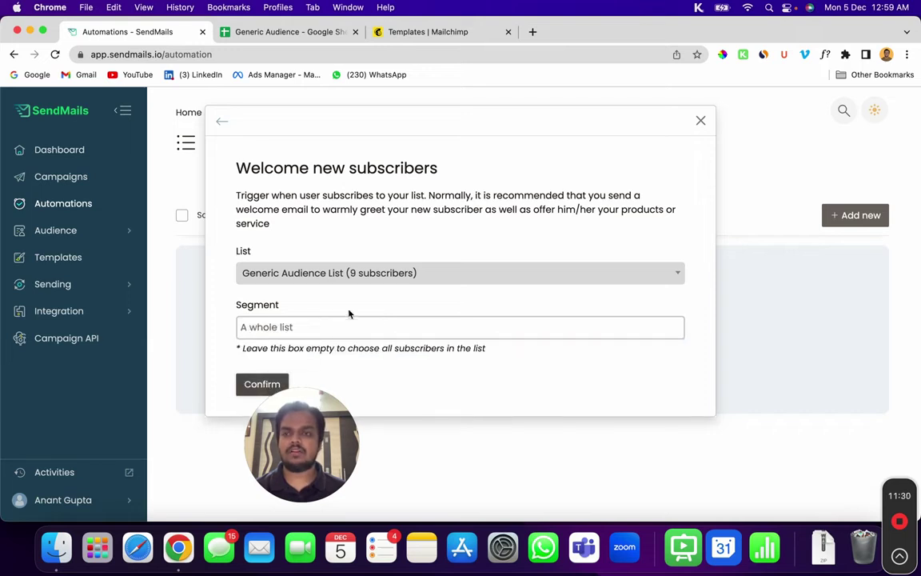
{"action": "triple_click", "coordinate": [427, 251]}
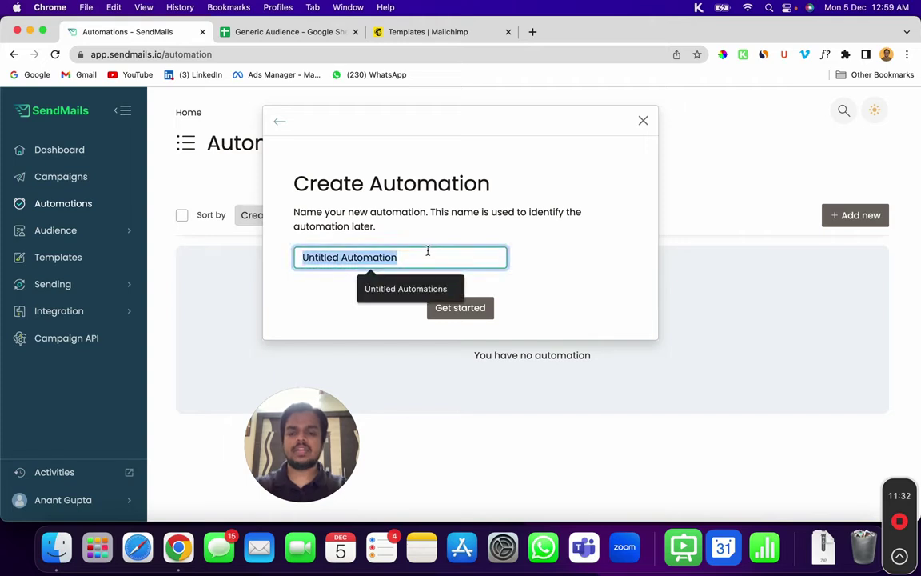
{"action": "type", "text": "Test Automa"}
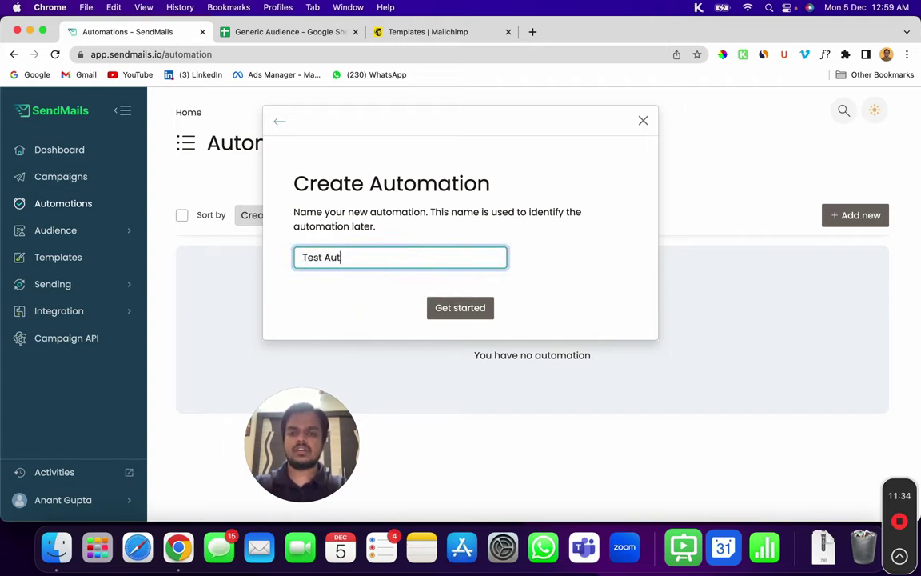
Step: Create the automation and add a 1-hour wait step after the trigger
{"action": "left_click", "coordinate": [470, 307]}
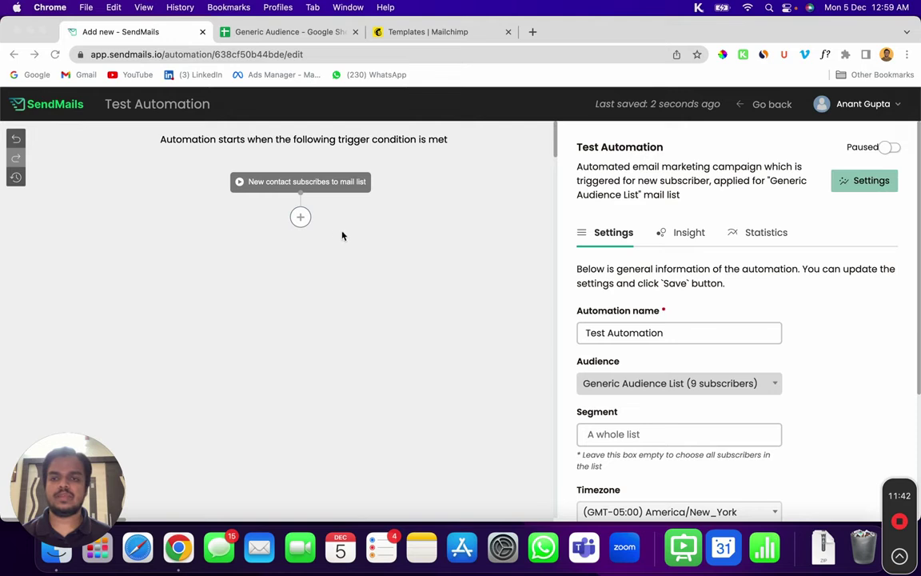
{"action": "left_click", "coordinate": [301, 219]}
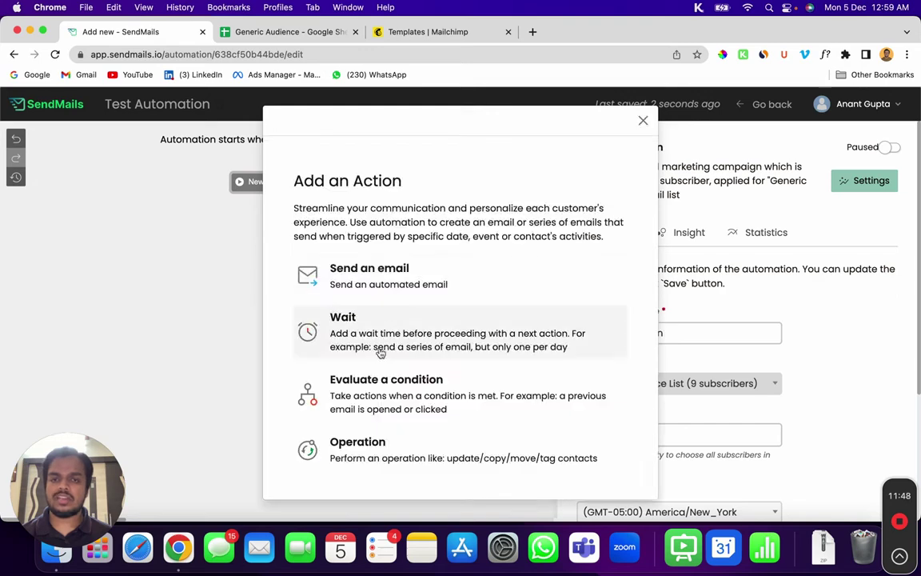
{"action": "left_click", "coordinate": [400, 341]}
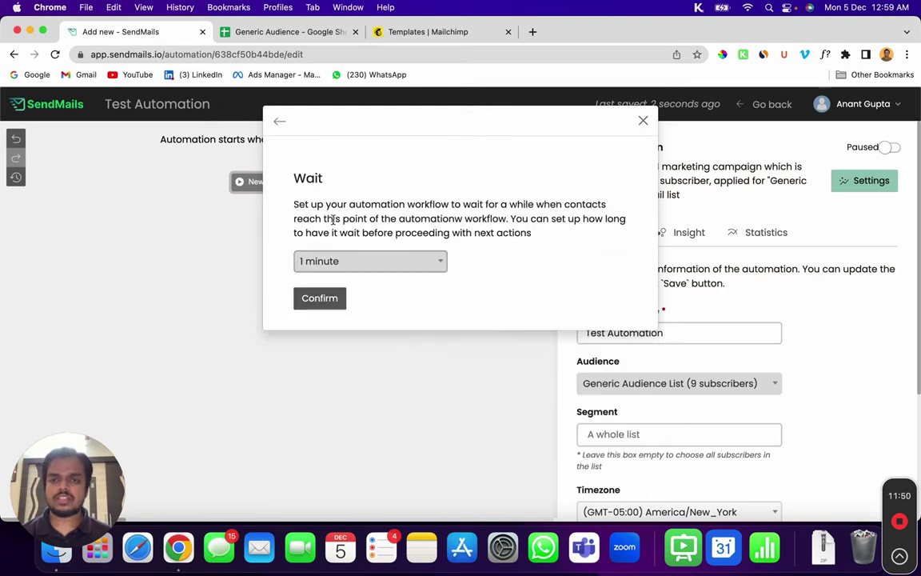
{"action": "left_click", "coordinate": [315, 262]}
{"action": "left_click", "coordinate": [333, 327]}
{"action": "left_click", "coordinate": [319, 298]}
Step: Add a send-email step with subject 'Welcome to my email list'
{"action": "left_click", "coordinate": [300, 286]}
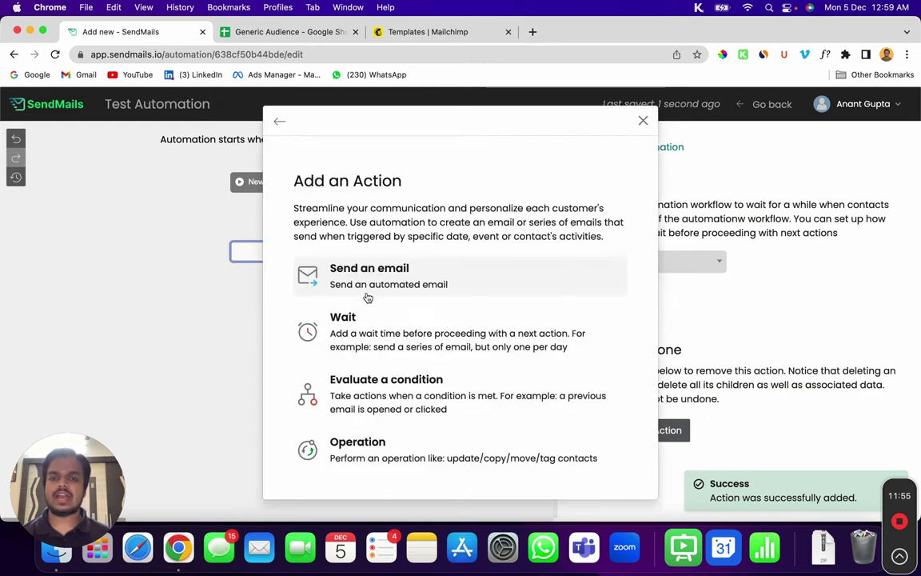
{"action": "left_click", "coordinate": [388, 275]}
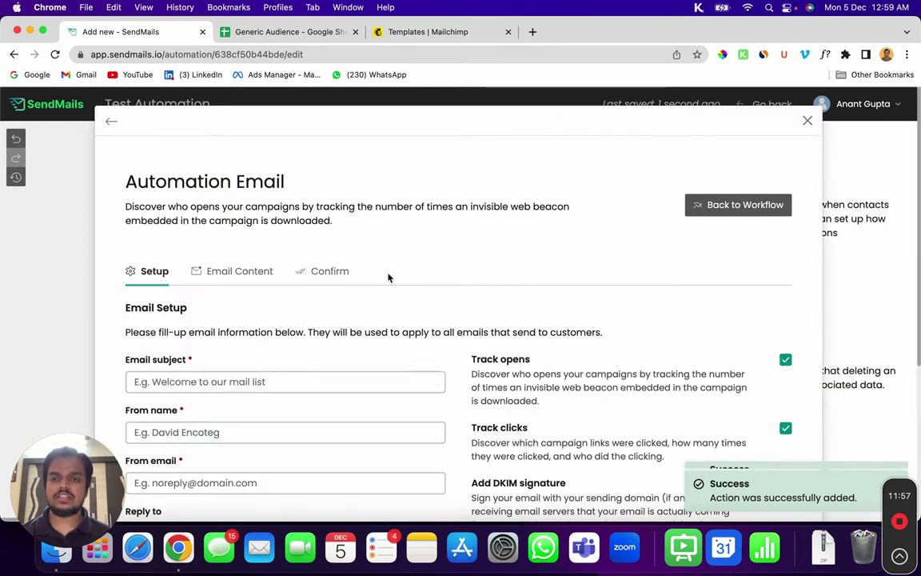
{"action": "scroll", "coordinate": [329, 422], "scroll_direction": "down", "scroll_amount": 5}
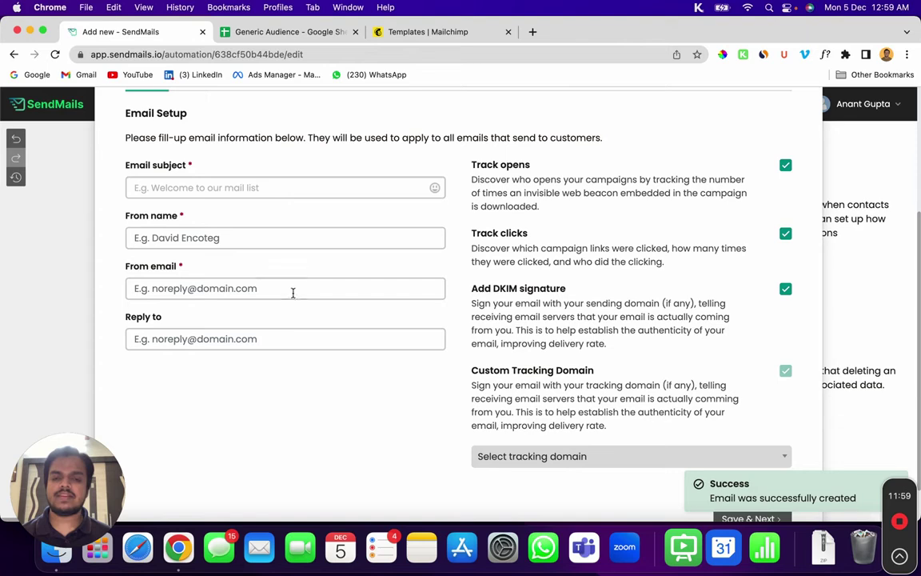
{"action": "left_click", "coordinate": [224, 192]}
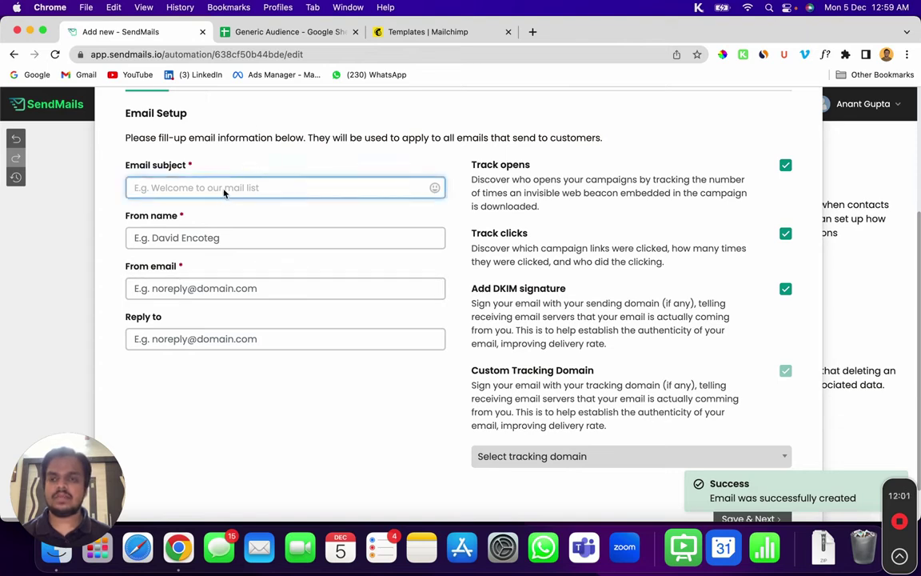
{"action": "type", "text": "Welcome"}
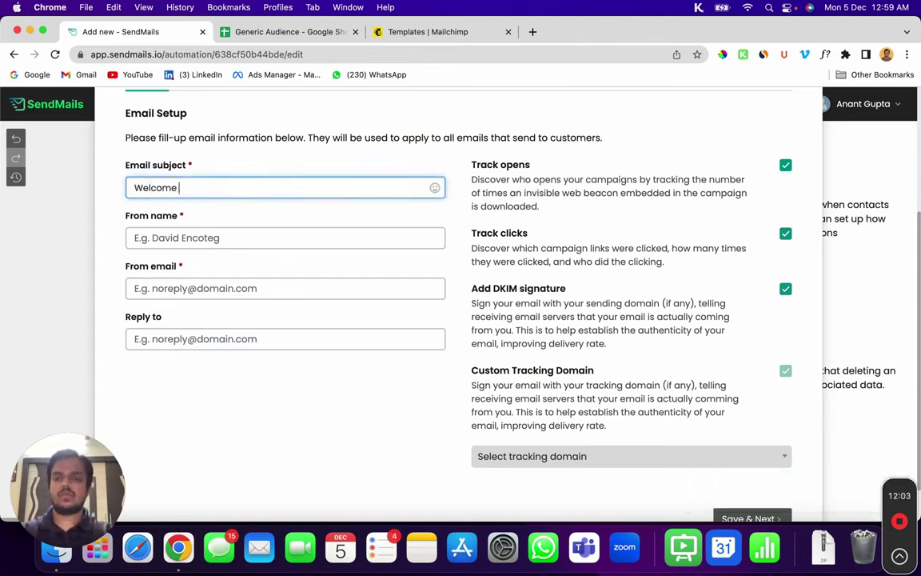
{"action": "type", "text": " to my e"}
{"action": "key", "text": "BackSpace"}
{"action": "type", "text": "my ema"}
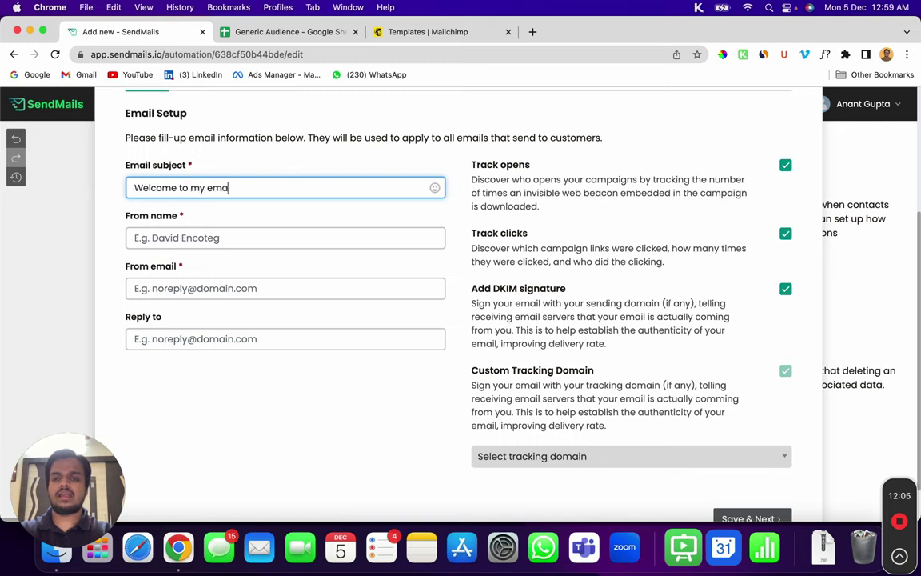
{"action": "key", "text": "Tab"}
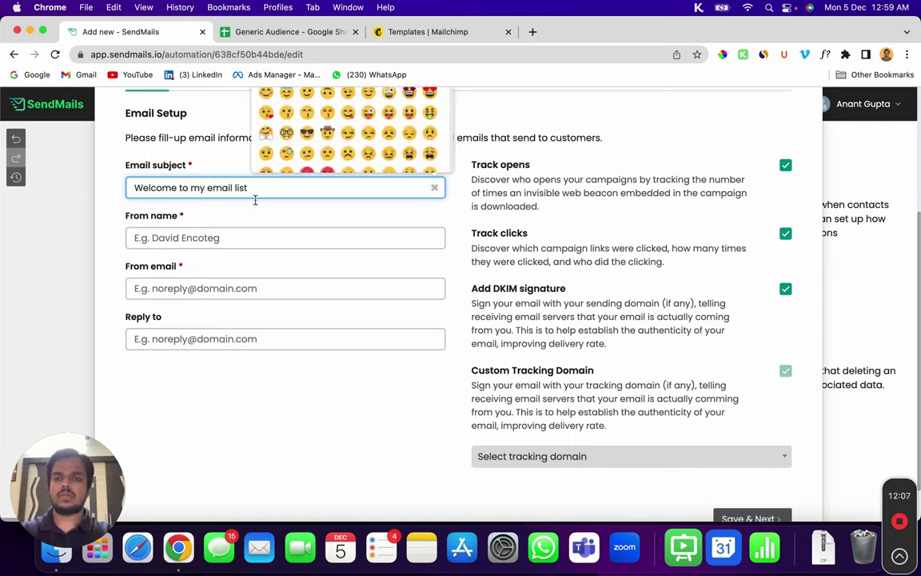
Step: Fill in the sender name and use the sending identity as the sender address
{"action": "left_click", "coordinate": [246, 238]}
{"action": "type", "text": "Anant"}
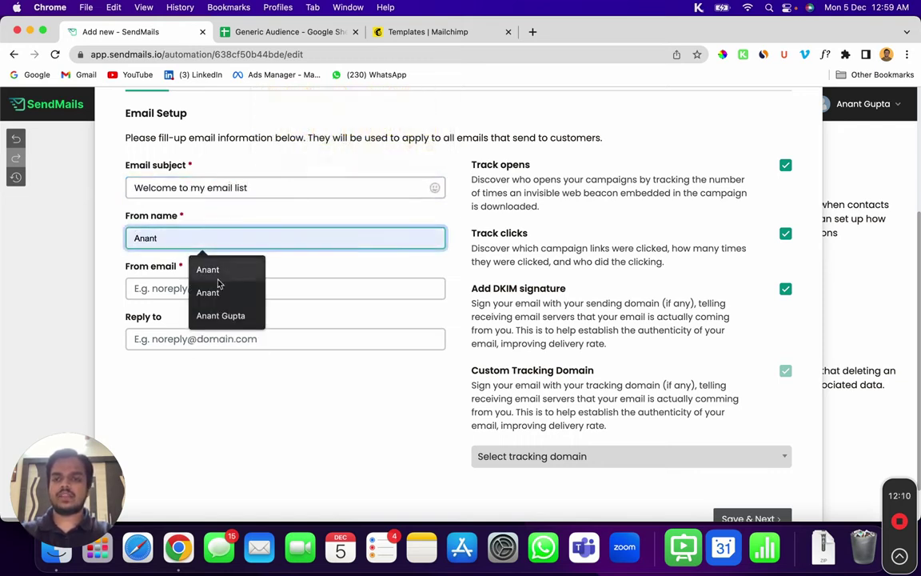
{"action": "left_click", "coordinate": [152, 289]}
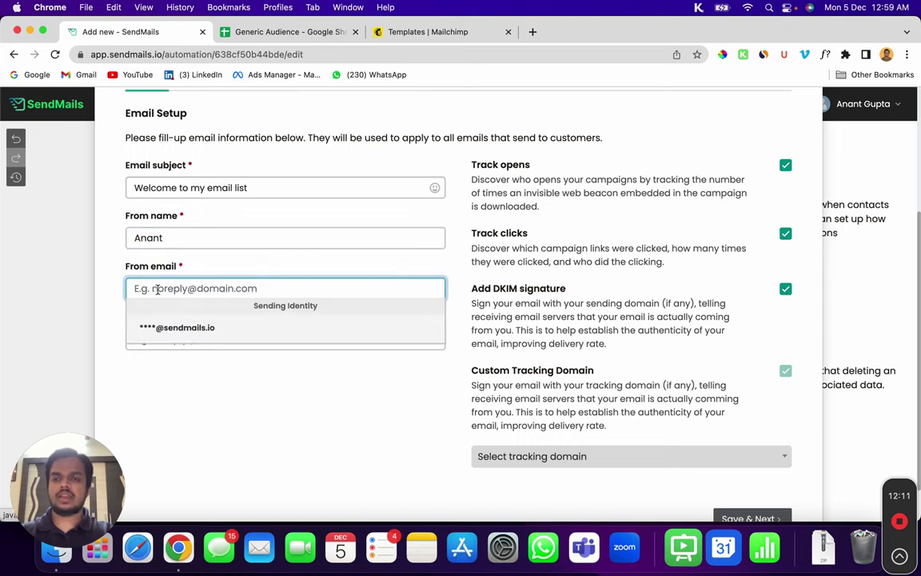
{"action": "left_click", "coordinate": [169, 327]}
{"action": "left_click", "coordinate": [136, 288]}
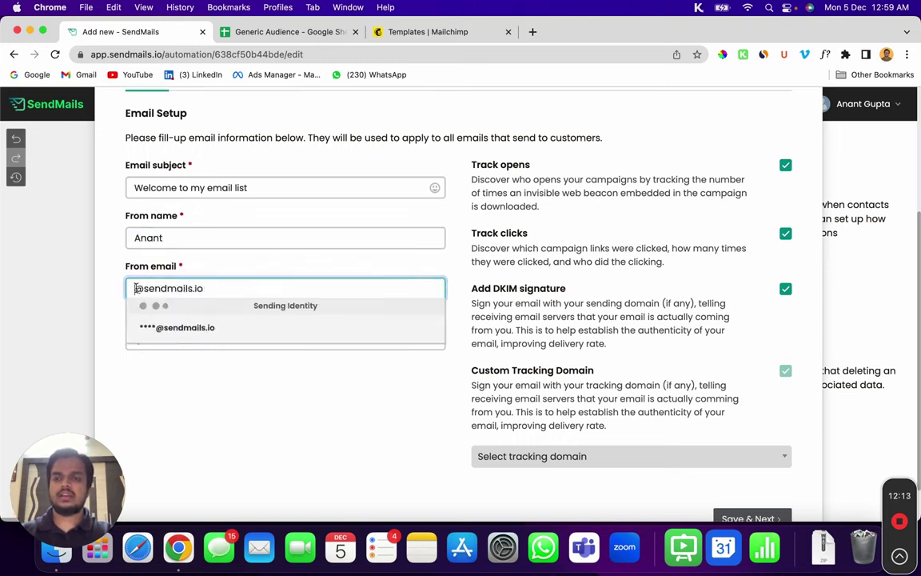
{"action": "type", "text": "anant"}
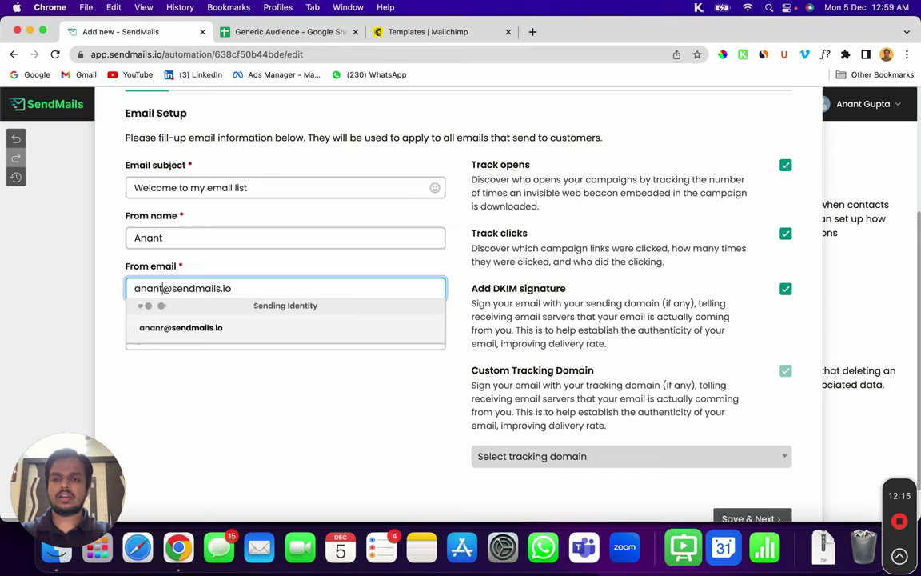
{"action": "left_click", "coordinate": [116, 349]}
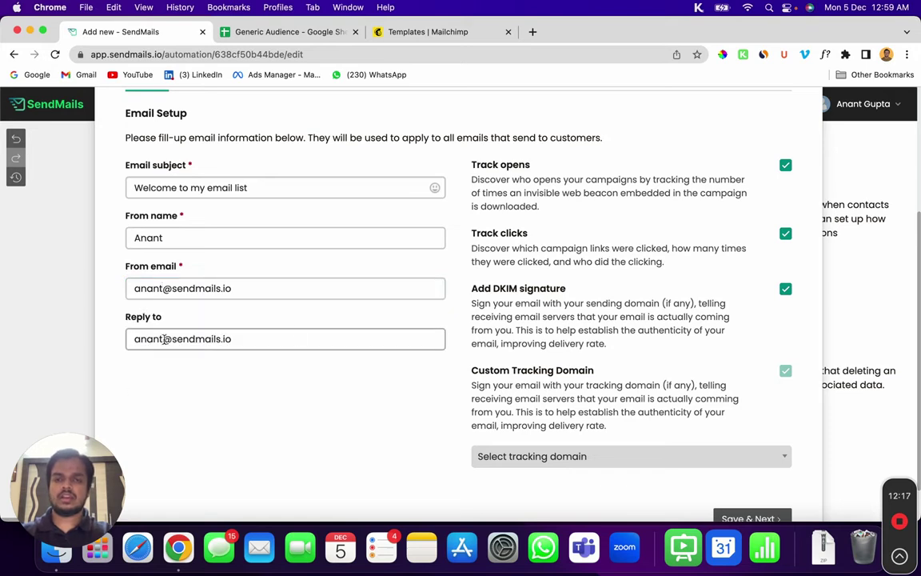
Step: Choose track.sendmails.io as the email's tracking domain
{"action": "scroll", "coordinate": [689, 365], "scroll_direction": "down", "scroll_amount": 2}
{"action": "left_click", "coordinate": [529, 407]}
{"action": "left_click", "coordinate": [539, 460]}
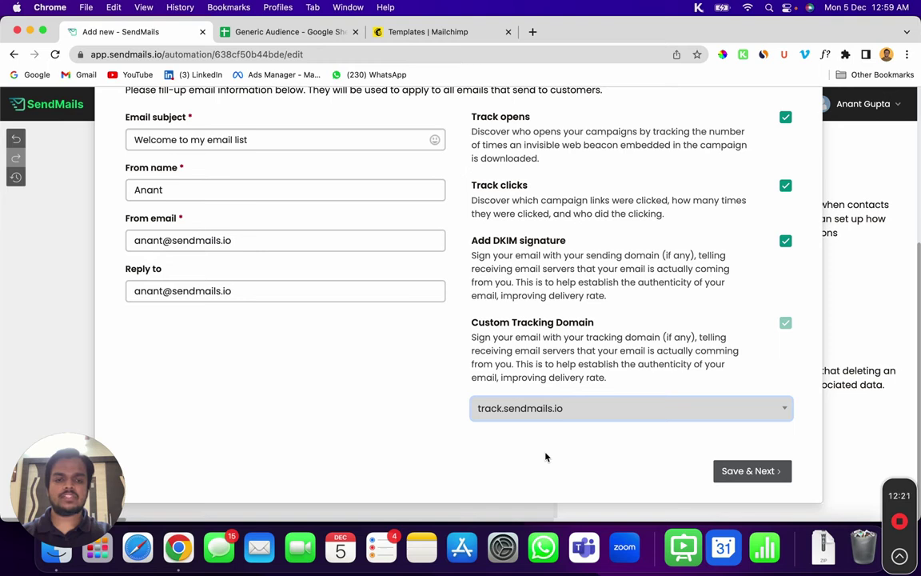
Step: Save the email setup and start a new email from the Blank template in Email builder PRO
{"action": "left_click", "coordinate": [735, 470]}
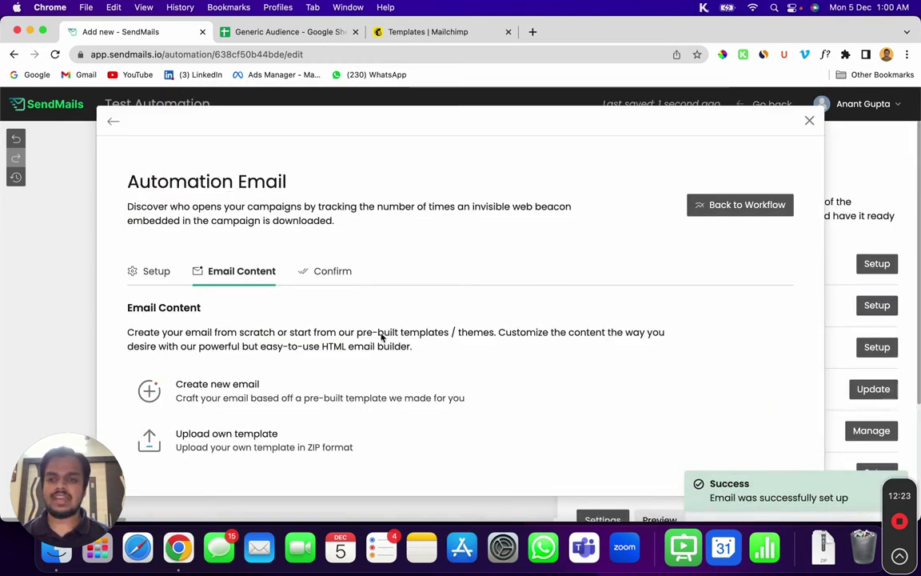
{"action": "mouse_move", "coordinate": [357, 397]}
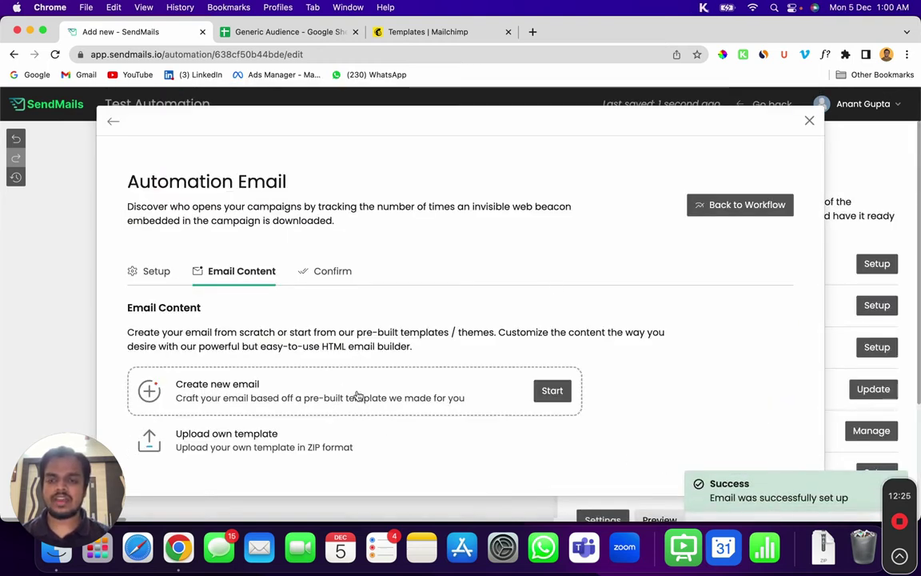
{"action": "left_click", "coordinate": [546, 397]}
{"action": "scroll", "coordinate": [299, 338], "scroll_direction": "down", "scroll_amount": 5}
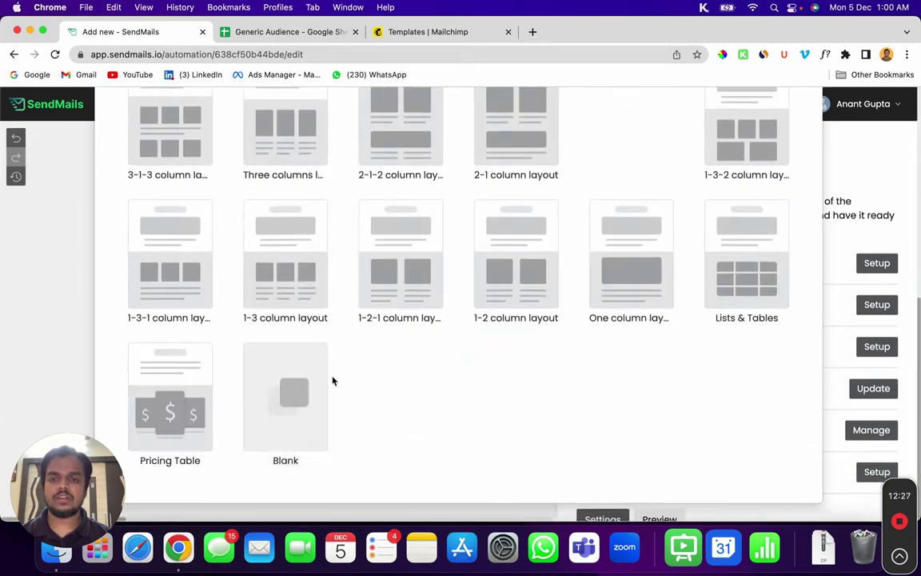
{"action": "left_click", "coordinate": [284, 412]}
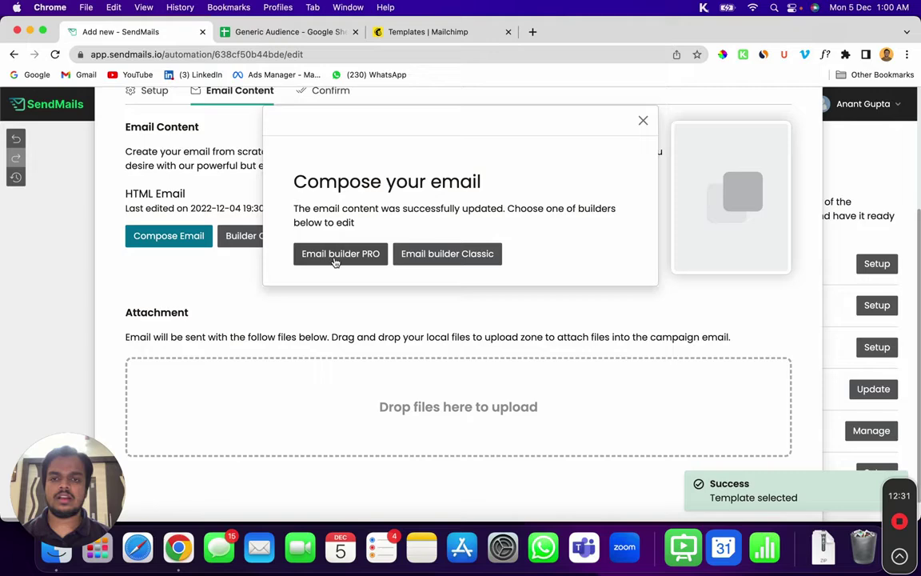
{"action": "left_click", "coordinate": [335, 260]}
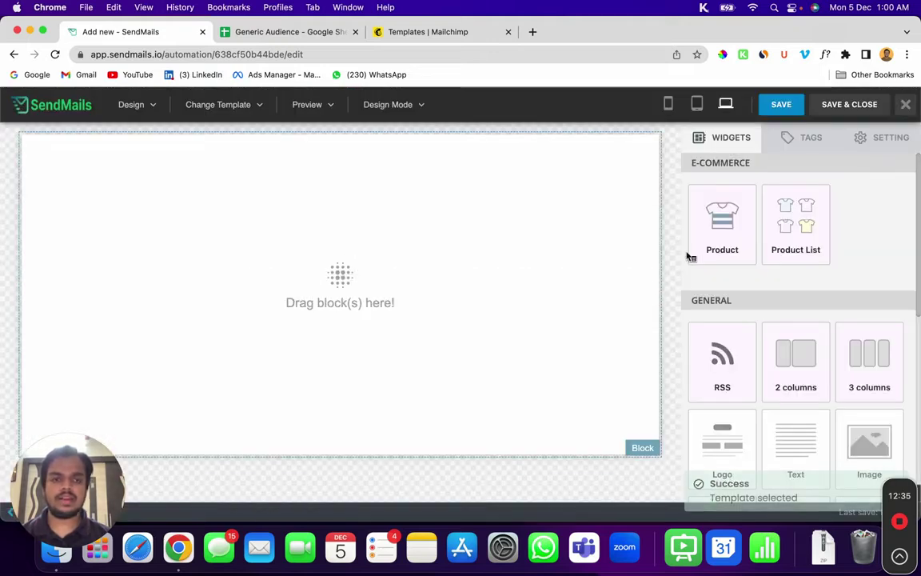
Step: Add a Text block to the email and copy the subscriber first-name tag
{"action": "left_click_drag", "start_coordinate": [795, 444], "coordinate": [296, 303]}
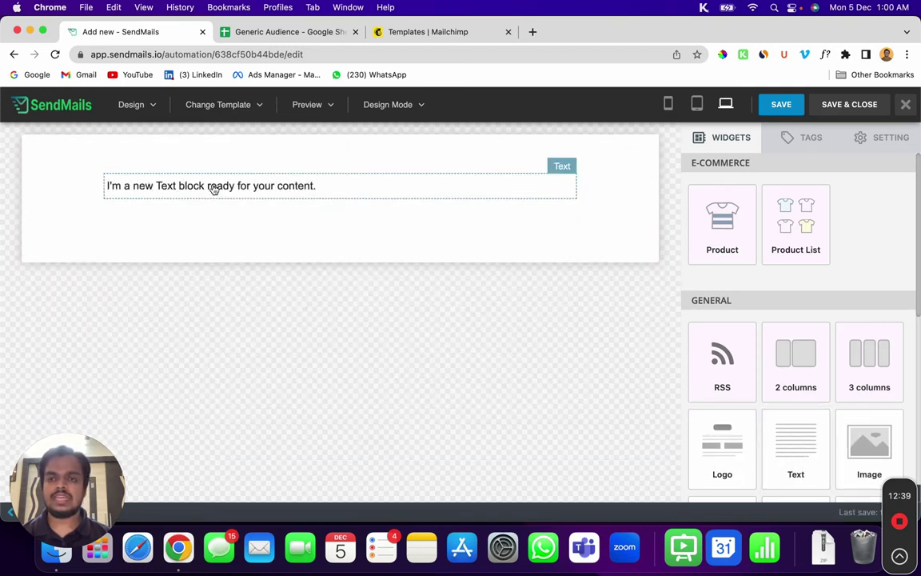
{"action": "left_click", "coordinate": [213, 185]}
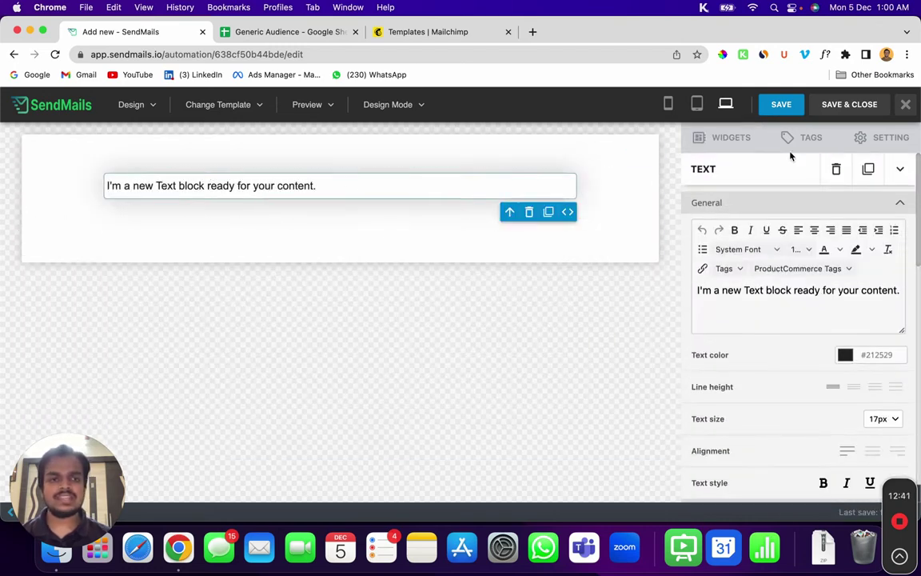
{"action": "left_click", "coordinate": [802, 142]}
{"action": "scroll", "coordinate": [833, 408], "scroll_direction": "down", "scroll_amount": 2}
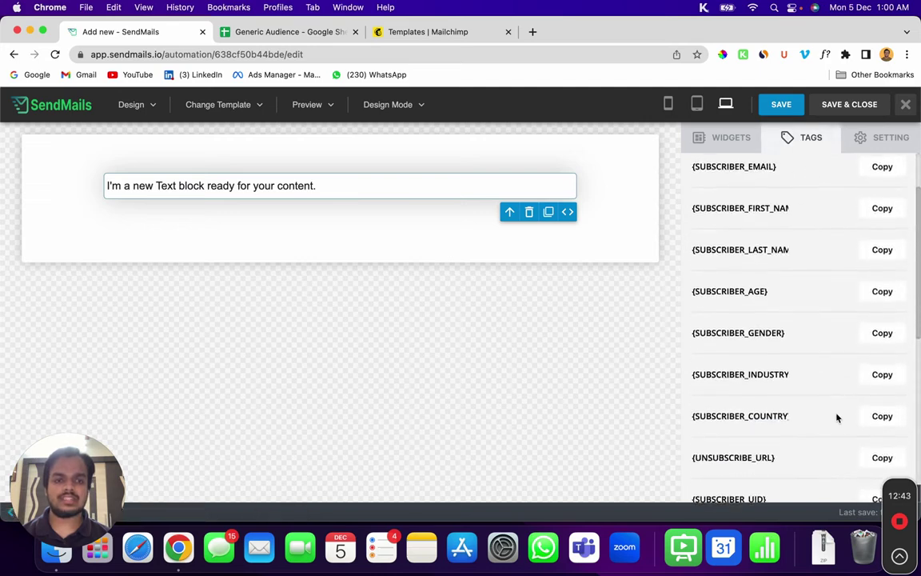
{"action": "scroll", "coordinate": [866, 473], "scroll_direction": "down", "scroll_amount": 4}
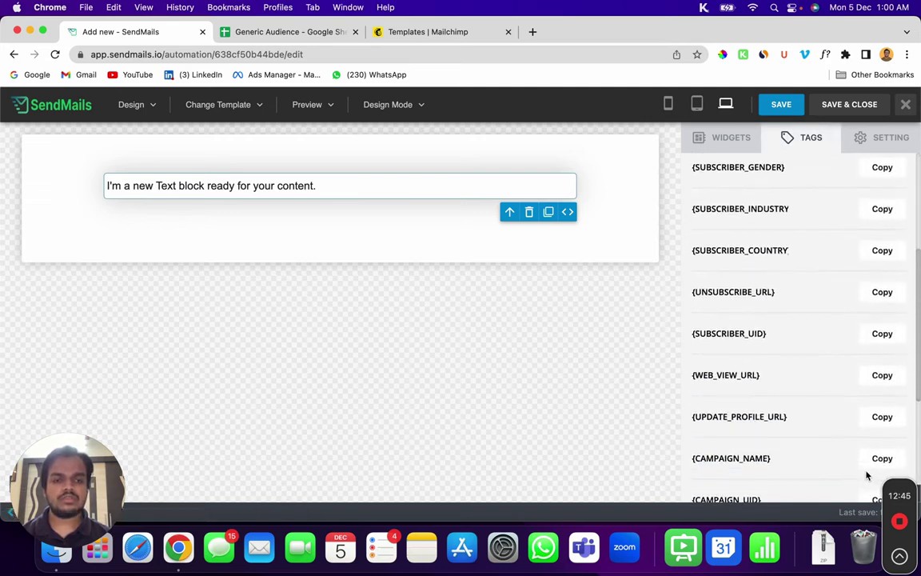
{"action": "scroll", "coordinate": [862, 475], "scroll_direction": "up", "scroll_amount": 3}
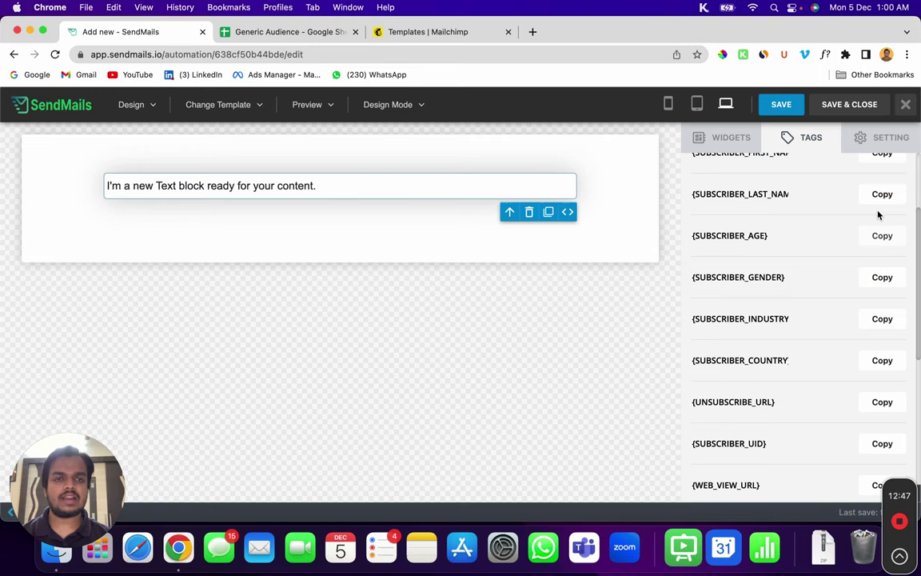
{"action": "scroll", "coordinate": [877, 214], "scroll_direction": "up", "scroll_amount": 1}
{"action": "left_click", "coordinate": [879, 195]}
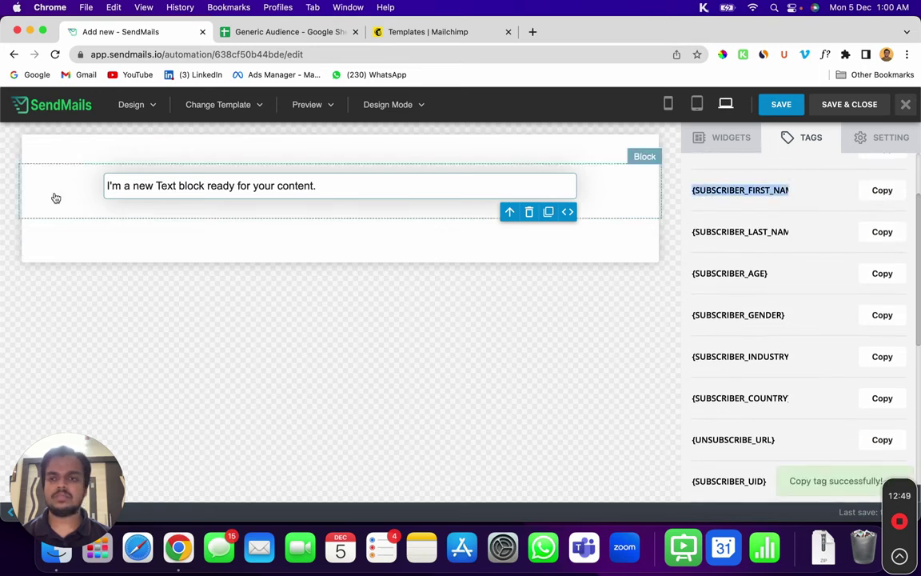
Step: Insert a new first line reading 'Hey {SUBSCRIBER_FIRST_NAME}' above the placeholder sentence
{"action": "left_click", "coordinate": [108, 185]}
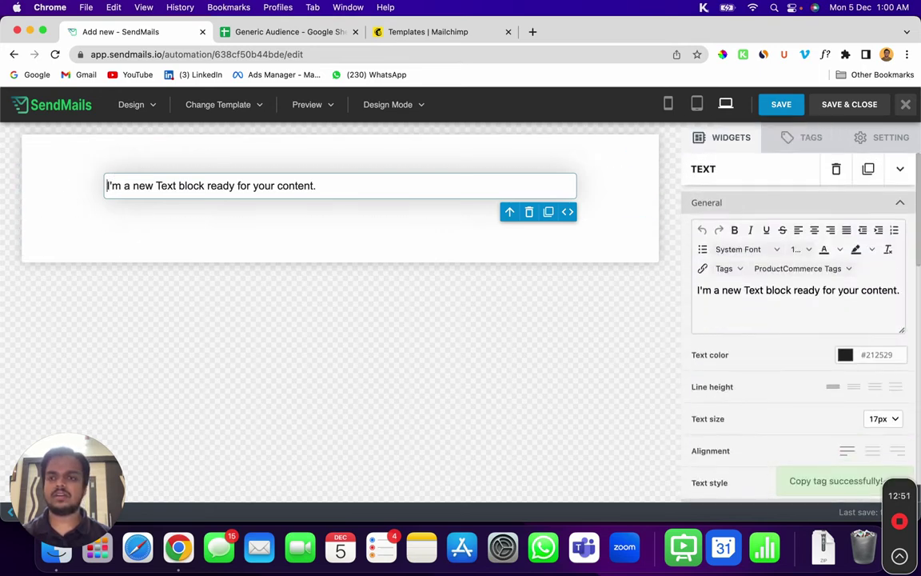
{"action": "key", "text": "Return"}
{"action": "key", "text": "Up"}
{"action": "type", "text": "Hey"}
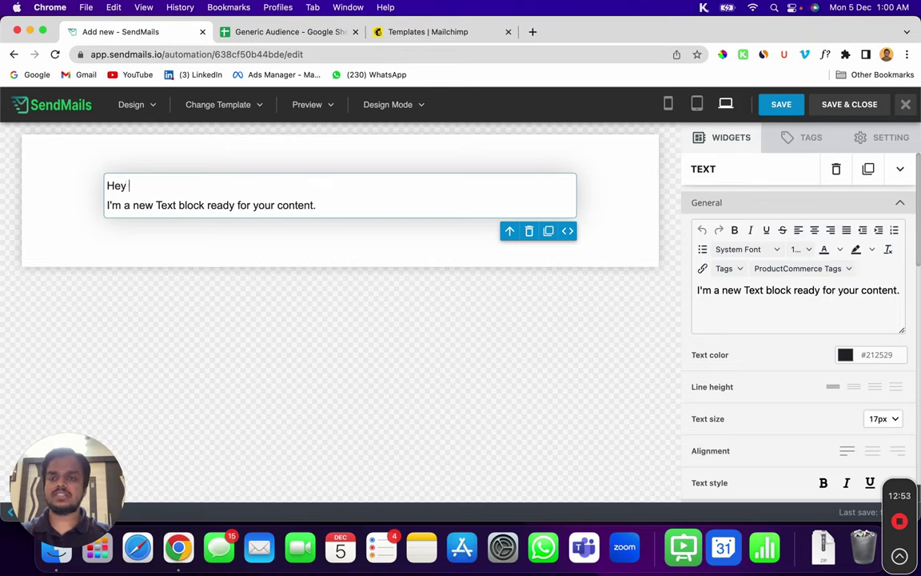
{"action": "key", "text": "super+v"}
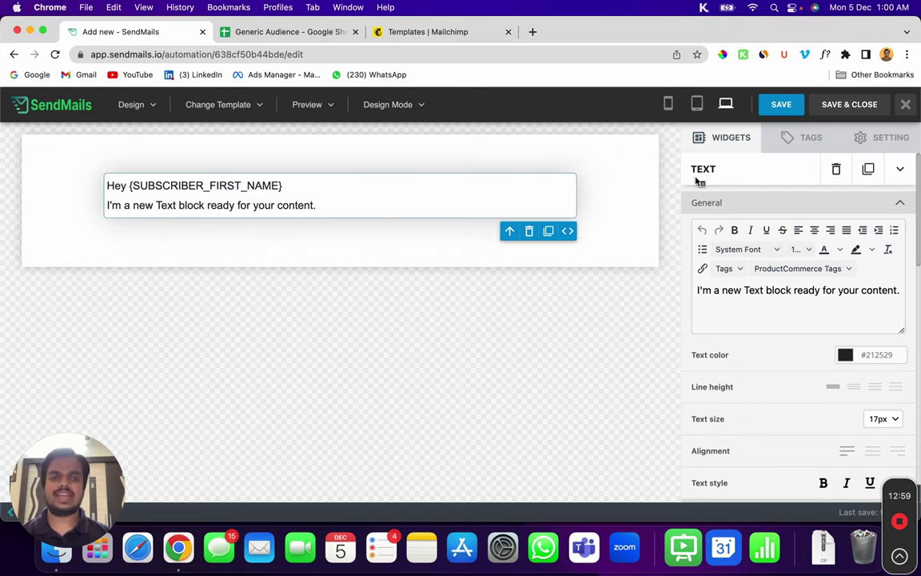
Step: Save and close the email, return to the workflow, and add an action below Send email
{"action": "left_click", "coordinate": [878, 105]}
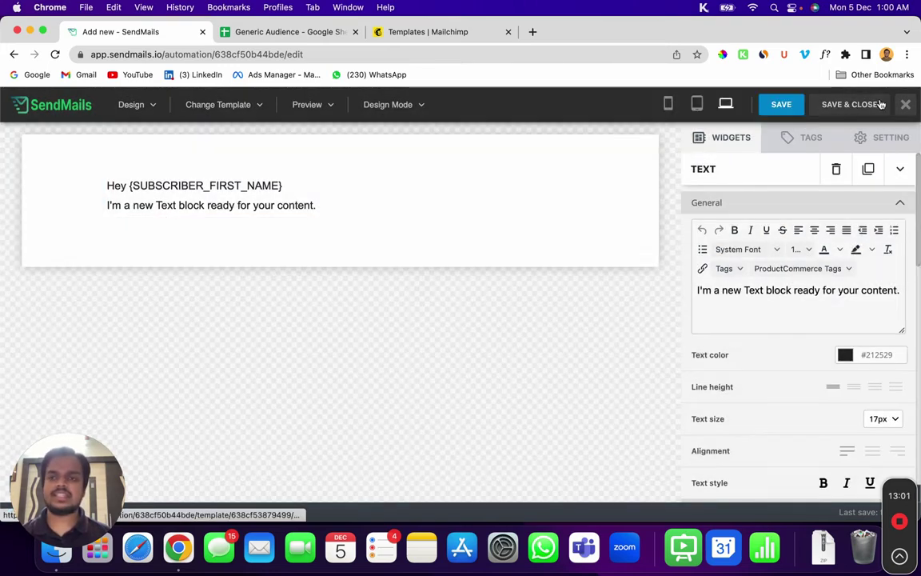
{"action": "scroll", "coordinate": [638, 329], "scroll_direction": "down", "scroll_amount": 1}
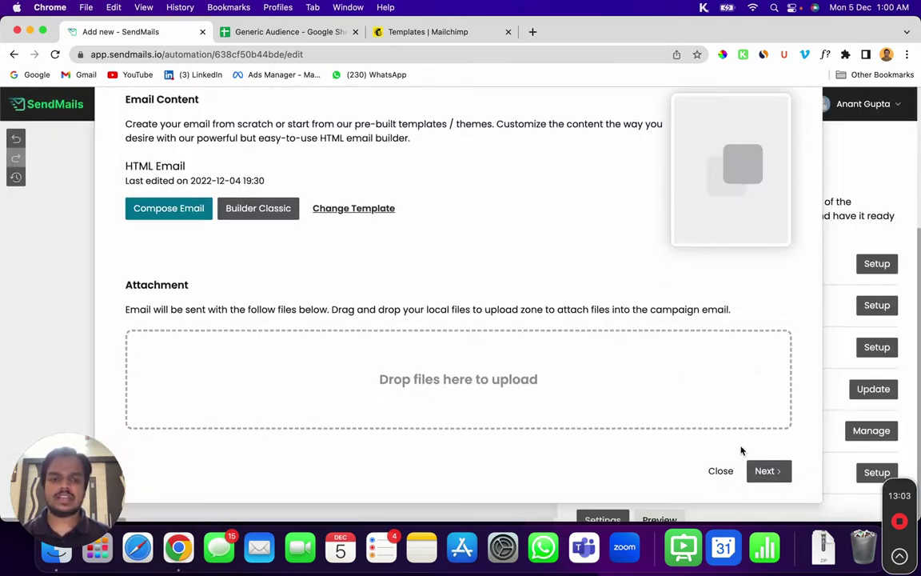
{"action": "left_click", "coordinate": [766, 471]}
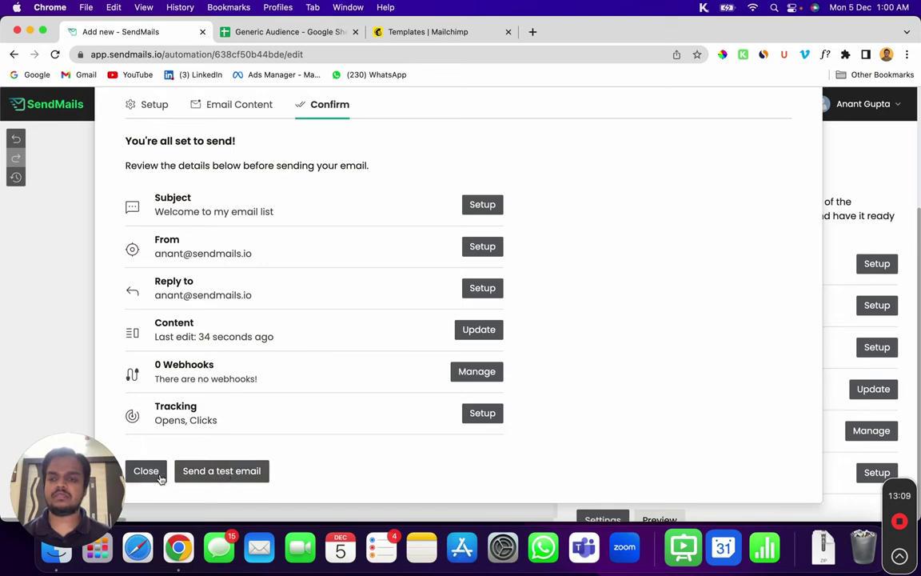
{"action": "scroll", "coordinate": [433, 277], "scroll_direction": "up", "scroll_amount": 4}
{"action": "scroll", "coordinate": [519, 333], "scroll_direction": "down", "scroll_amount": 4}
{"action": "scroll", "coordinate": [521, 335], "scroll_direction": "up", "scroll_amount": 4}
{"action": "left_click", "coordinate": [774, 206]}
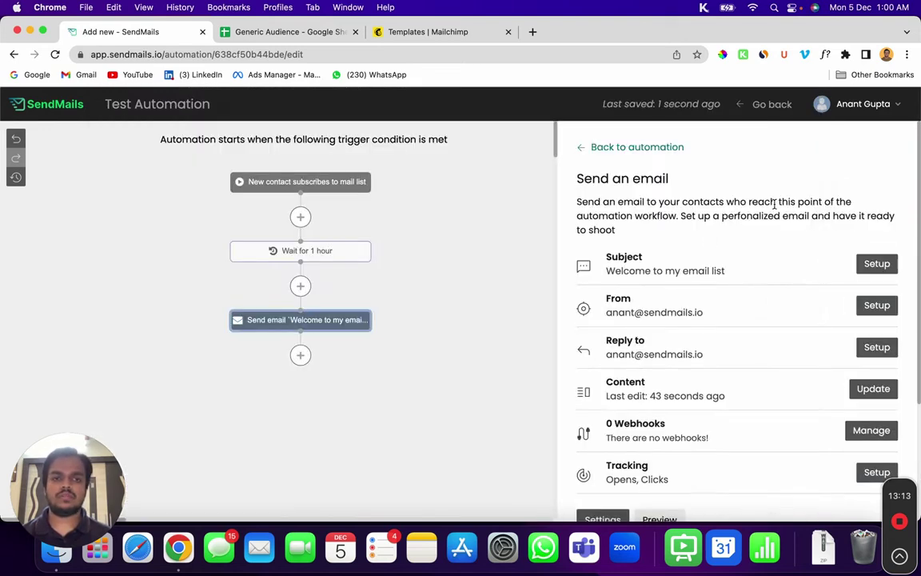
{"action": "left_click", "coordinate": [301, 355]}
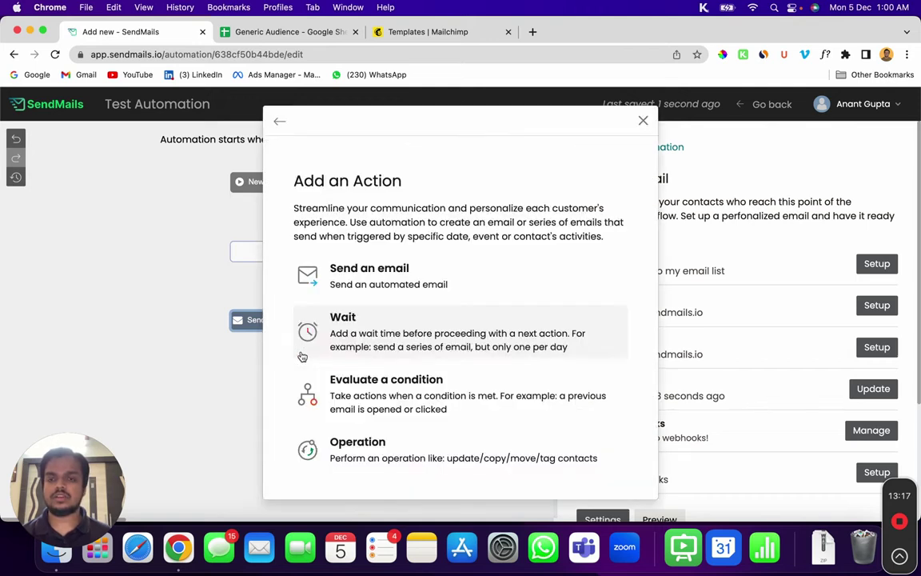
Step: Add a condition checking whether 'Welcome to my email list' is read within 1 day
{"action": "left_click", "coordinate": [355, 399]}
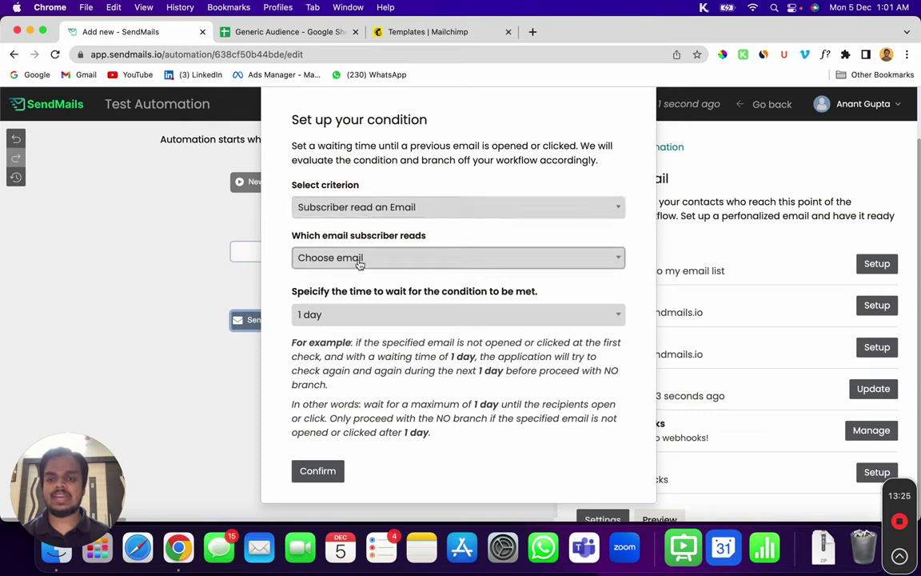
{"action": "left_click", "coordinate": [385, 259]}
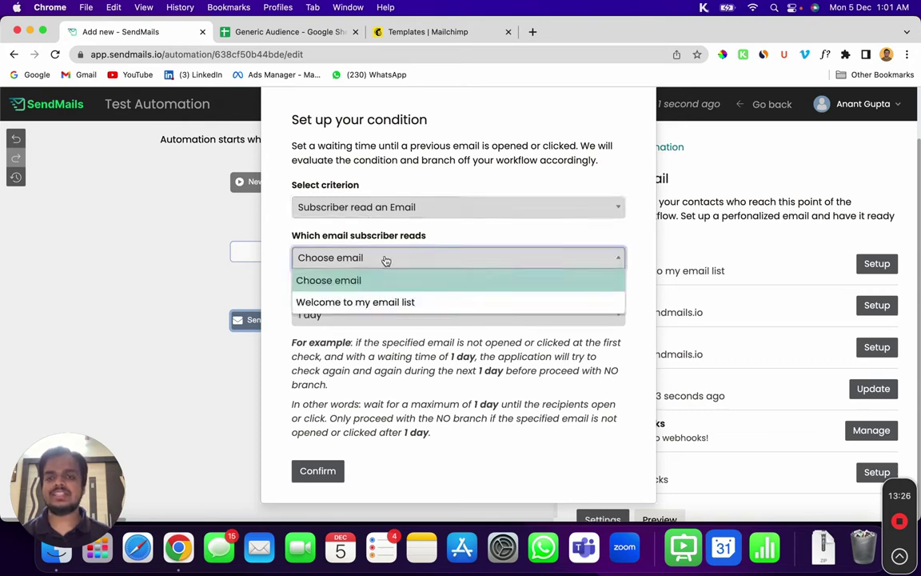
{"action": "left_click", "coordinate": [390, 304]}
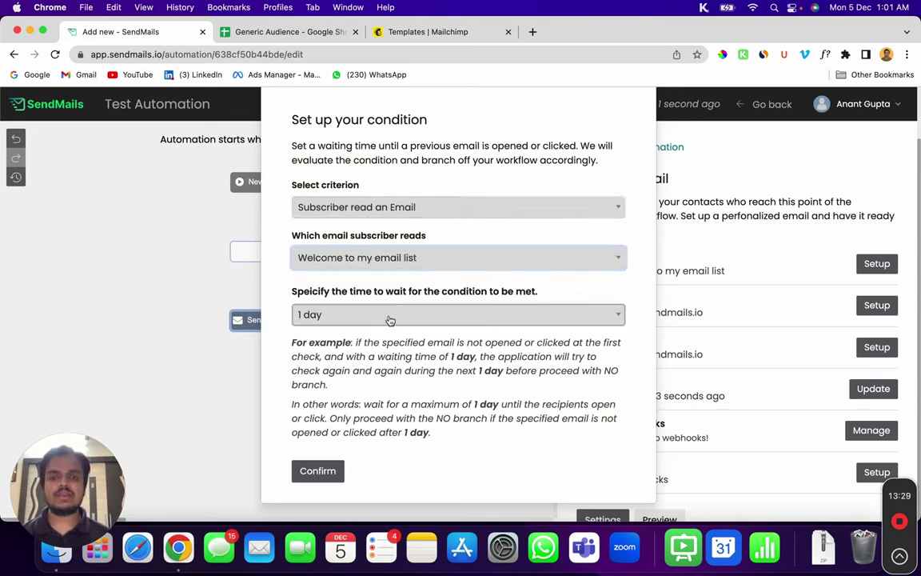
{"action": "left_click", "coordinate": [318, 471]}
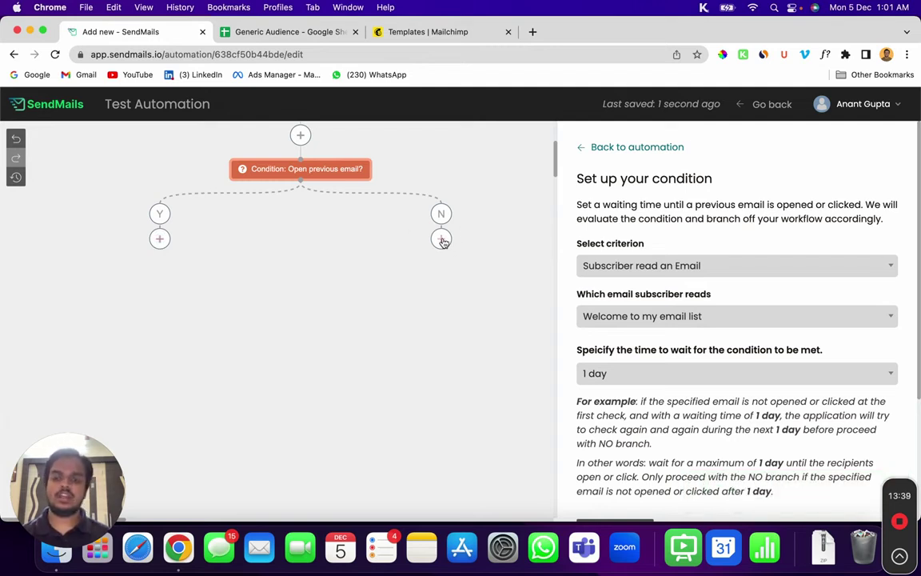
Step: Browse the actions for the Yes branch, then close the chooser without adding a step
{"action": "left_click", "coordinate": [160, 240]}
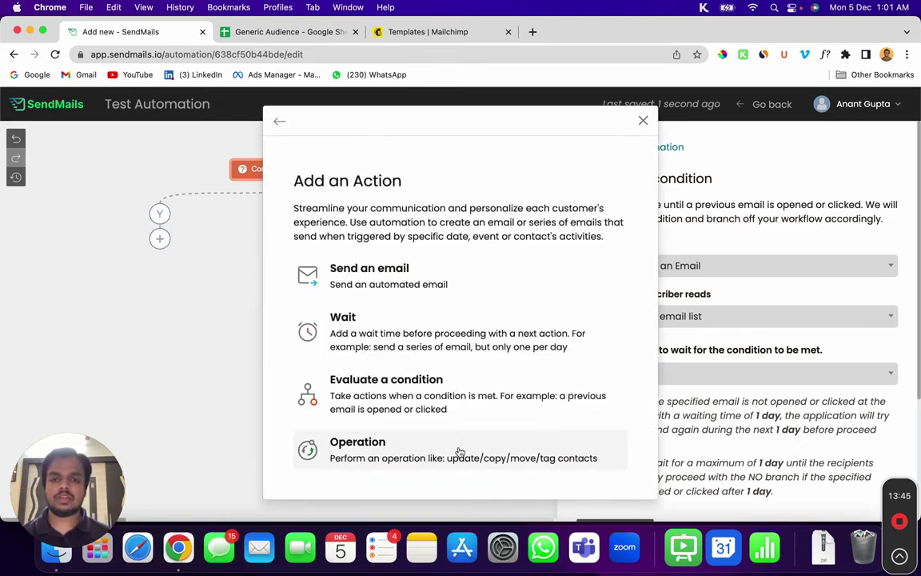
{"action": "left_click", "coordinate": [458, 455]}
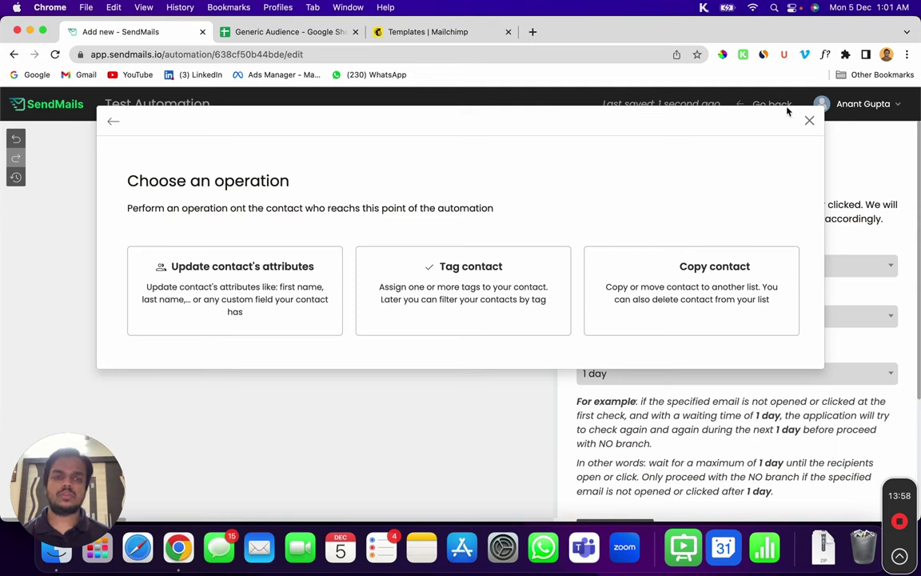
{"action": "left_click", "coordinate": [112, 125]}
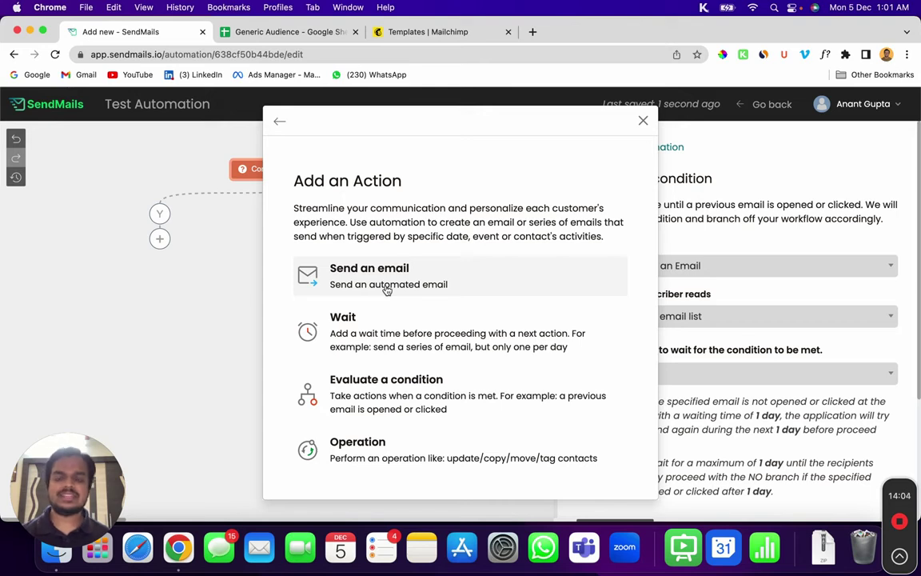
{"action": "left_click", "coordinate": [643, 119]}
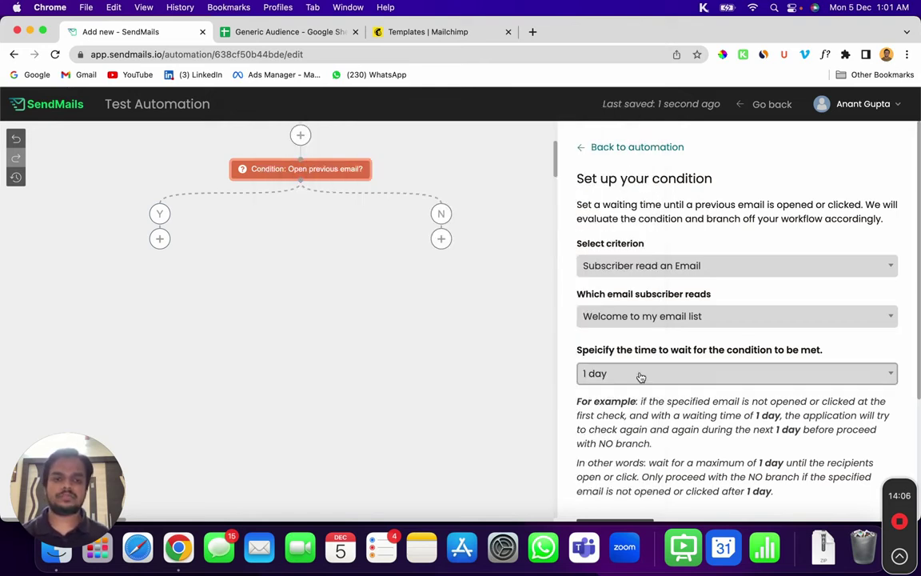
{"action": "scroll", "coordinate": [266, 179], "scroll_direction": "up", "scroll_amount": 5}
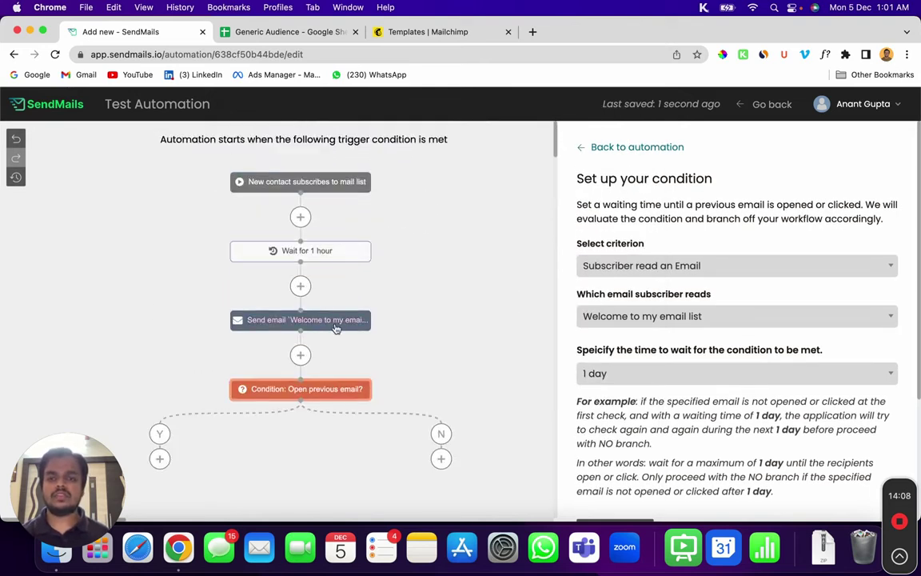
Step: Open the welcome email's Webhooks, cancel adding one, and go back out of the editor
{"action": "left_click", "coordinate": [336, 328]}
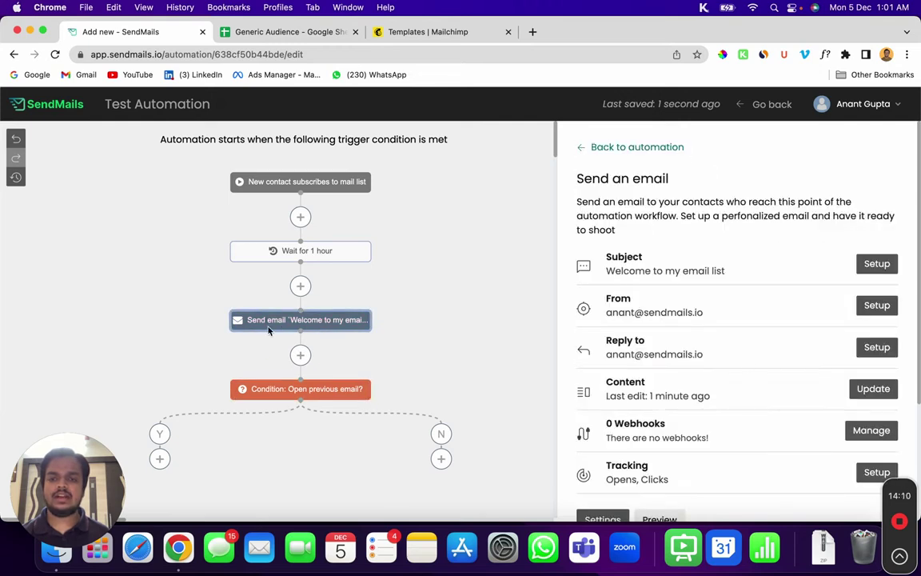
{"action": "scroll", "coordinate": [699, 438], "scroll_direction": "down", "scroll_amount": 2}
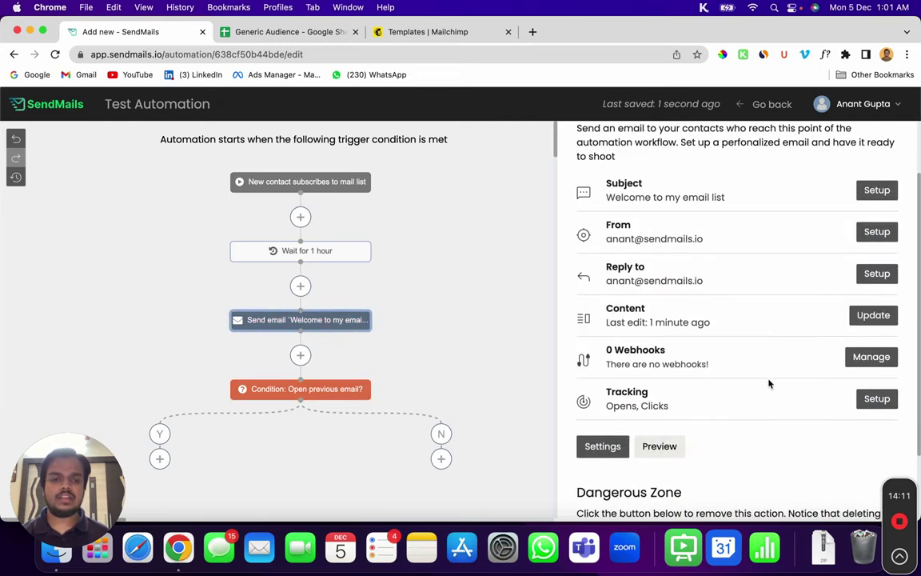
{"action": "left_click", "coordinate": [871, 357]}
{"action": "left_click", "coordinate": [771, 199]}
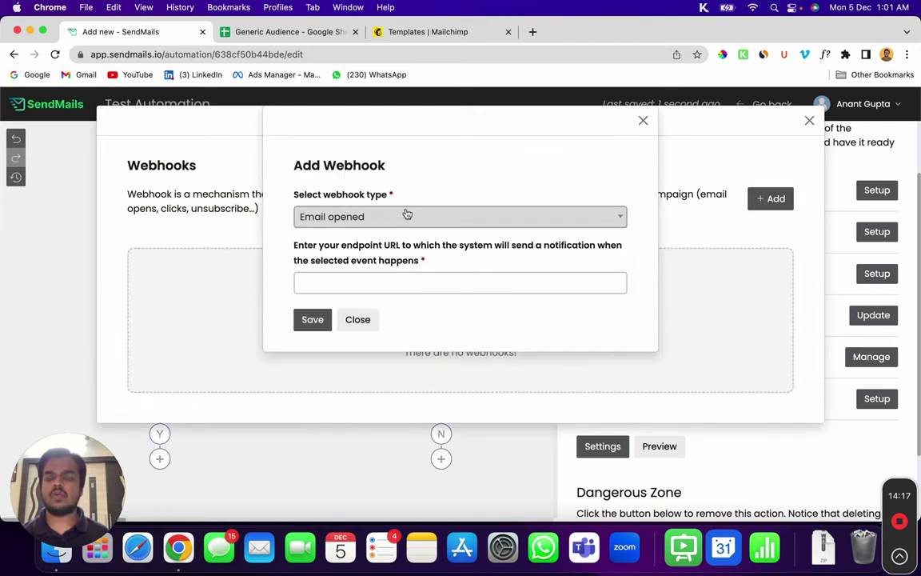
{"action": "left_click", "coordinate": [376, 282]}
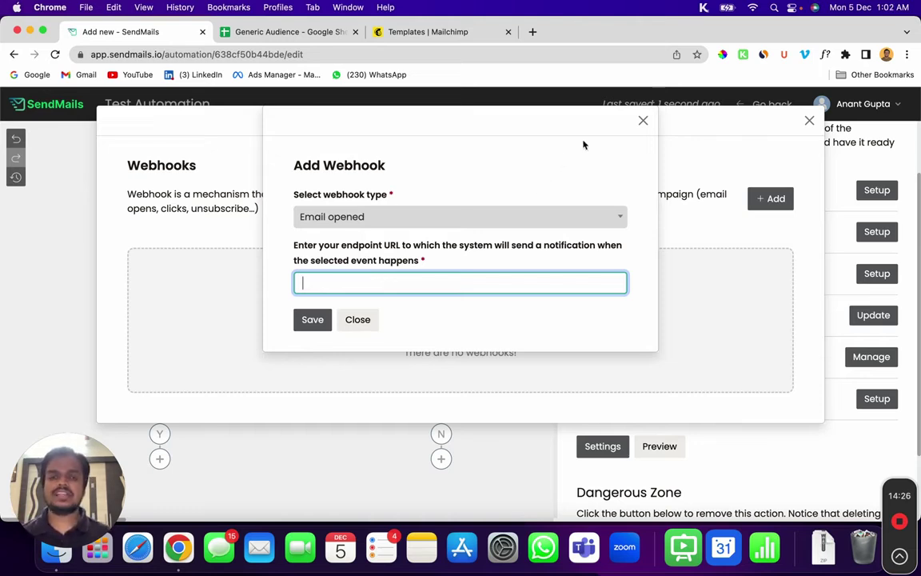
{"action": "left_click", "coordinate": [643, 121]}
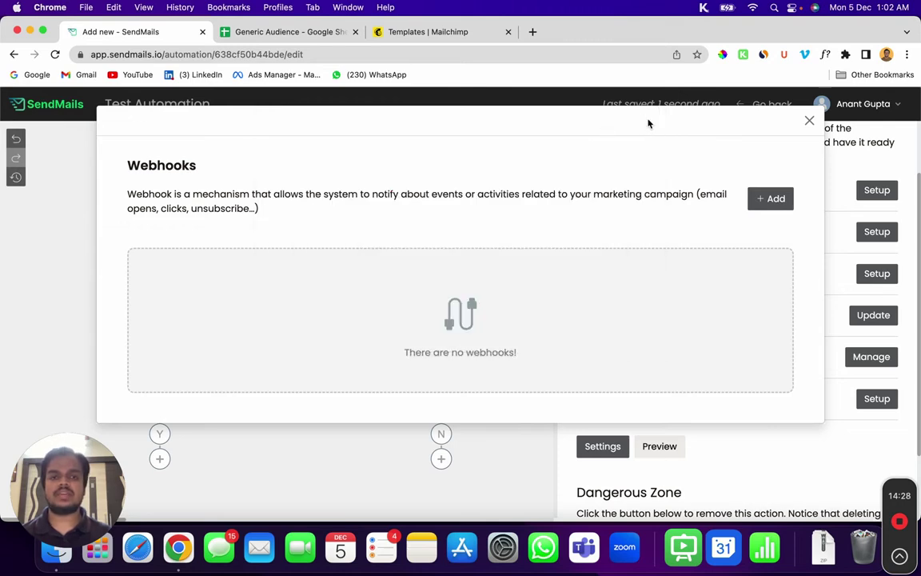
{"action": "left_click", "coordinate": [808, 117]}
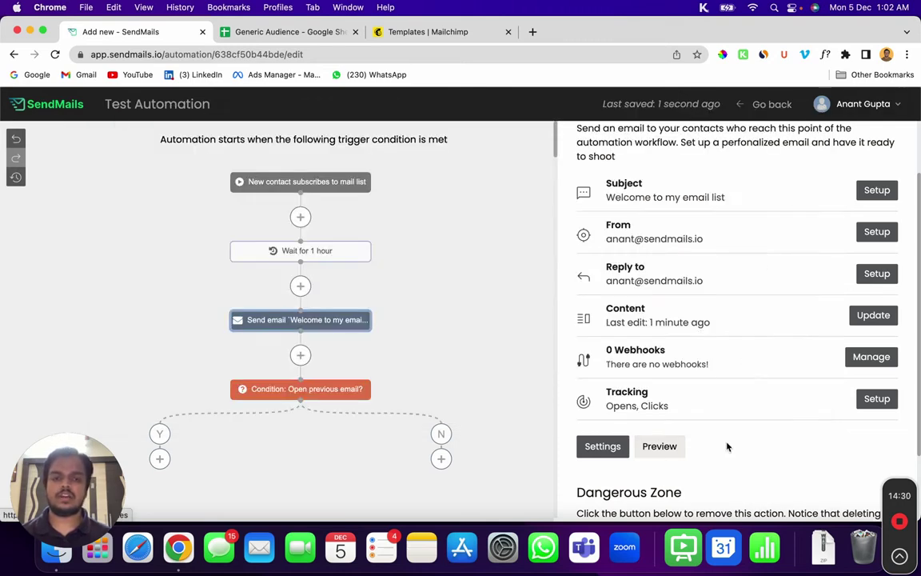
{"action": "scroll", "coordinate": [402, 368], "scroll_direction": "down", "scroll_amount": 2}
{"action": "scroll", "coordinate": [402, 368], "scroll_direction": "up", "scroll_amount": 2}
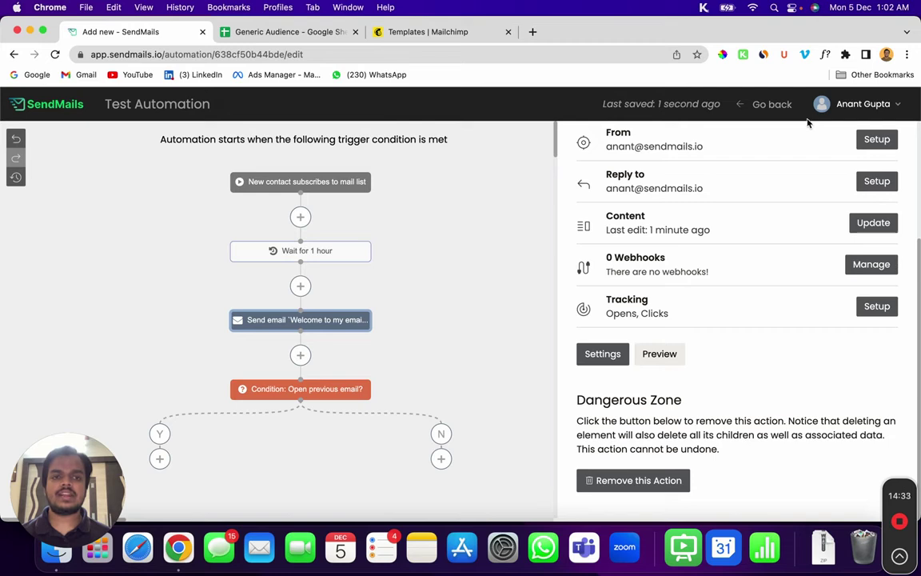
{"action": "left_click", "coordinate": [761, 116]}
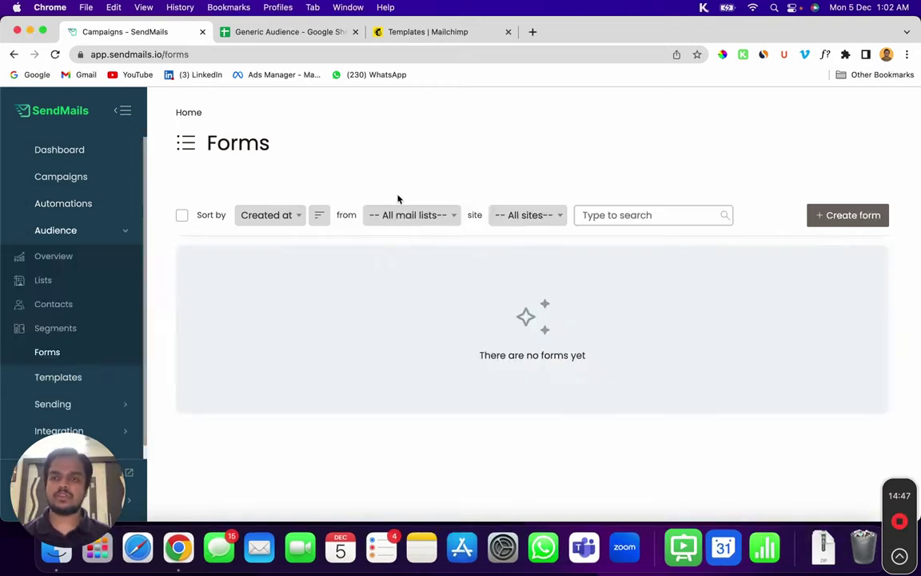
Step: Create a new signup form from the Dark Simple template
{"action": "left_click", "coordinate": [848, 216]}
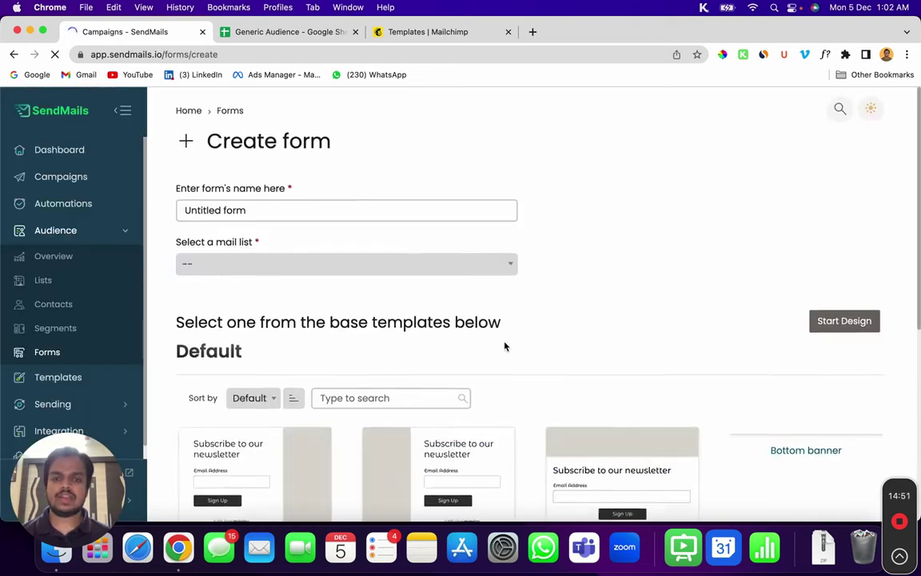
{"action": "scroll", "coordinate": [480, 345], "scroll_direction": "down", "scroll_amount": 3}
{"action": "scroll", "coordinate": [496, 438], "scroll_direction": "down", "scroll_amount": 3}
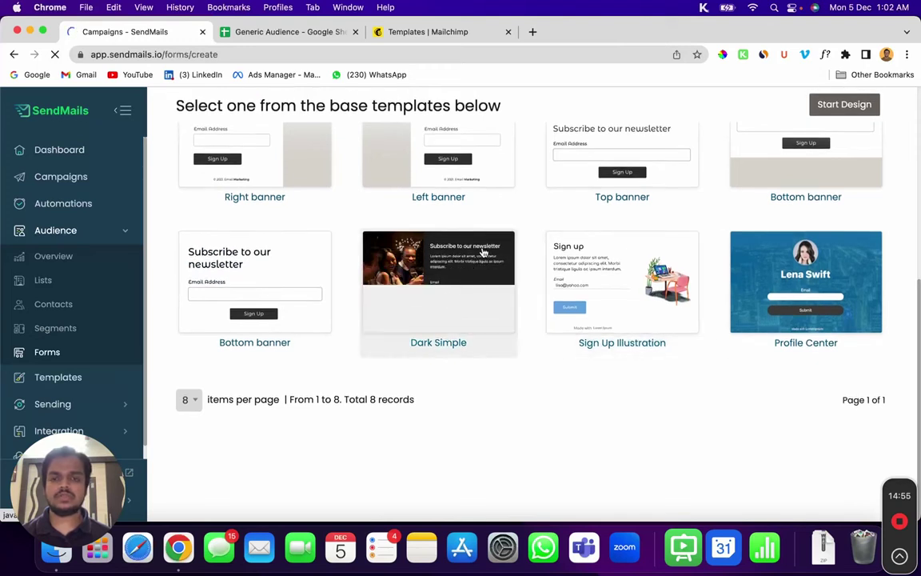
{"action": "left_click", "coordinate": [453, 288]}
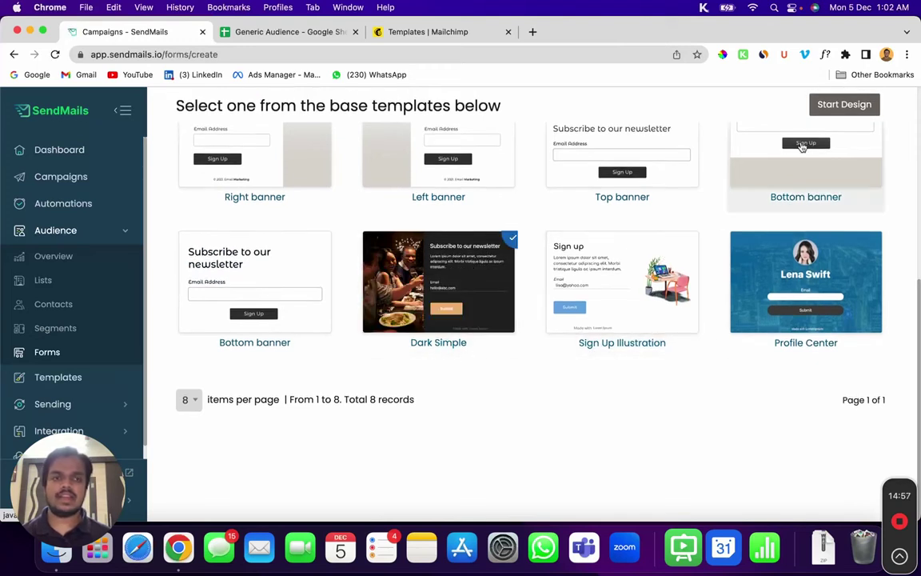
{"action": "left_click", "coordinate": [833, 109]}
Step: Attach the form to Generic Audience List, name it 'generic list popup', and start designing
{"action": "left_click", "coordinate": [390, 272]}
{"action": "left_click", "coordinate": [351, 311]}
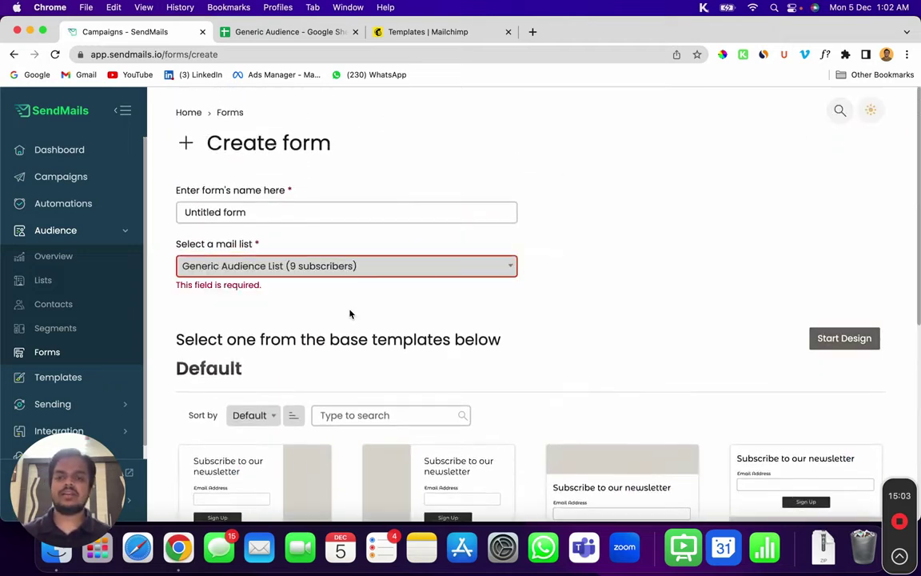
{"action": "triple_click", "coordinate": [276, 203]}
{"action": "type", "text": "gene"}
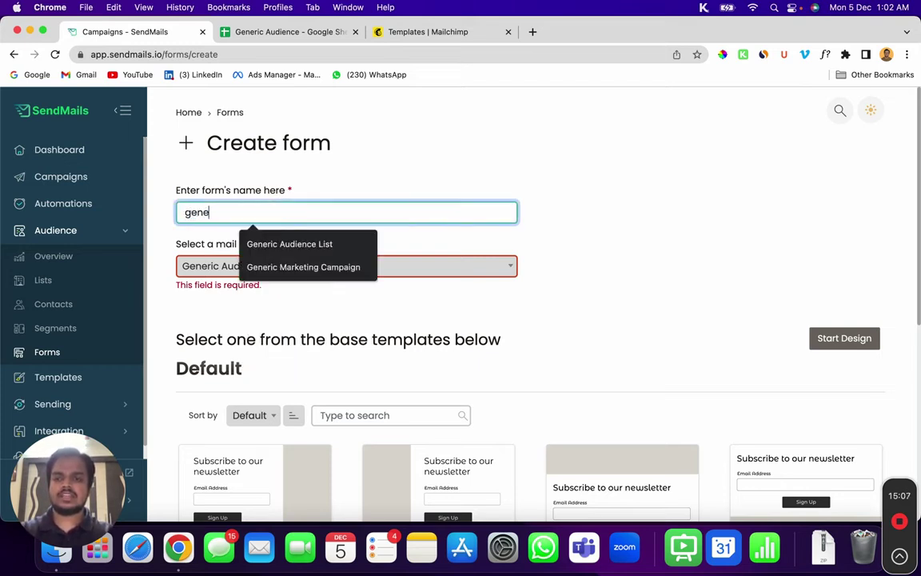
{"action": "type", "text": "ric list popup"}
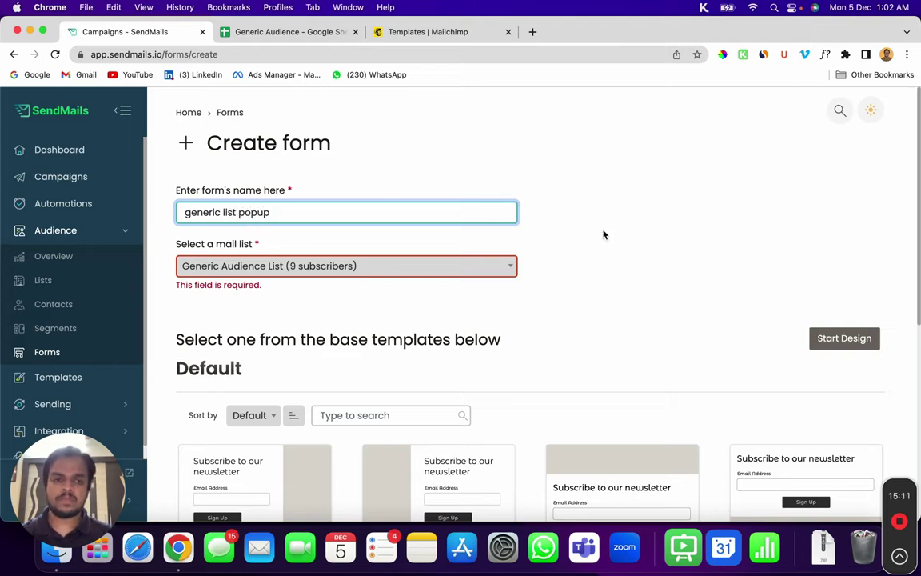
{"action": "left_click", "coordinate": [854, 343]}
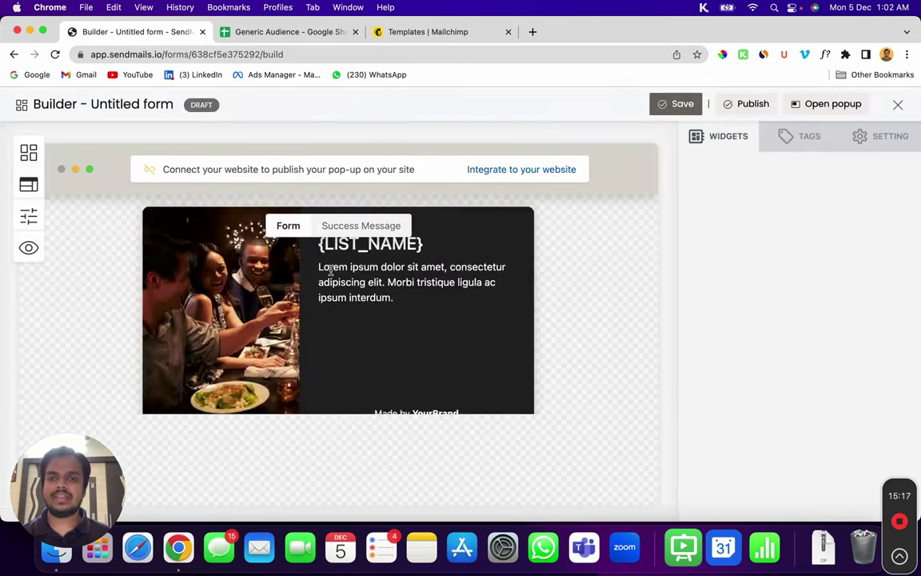
Step: Delete the Made by YourBrand credit line from the pop-up
{"action": "scroll", "coordinate": [411, 364], "scroll_direction": "down", "scroll_amount": 2}
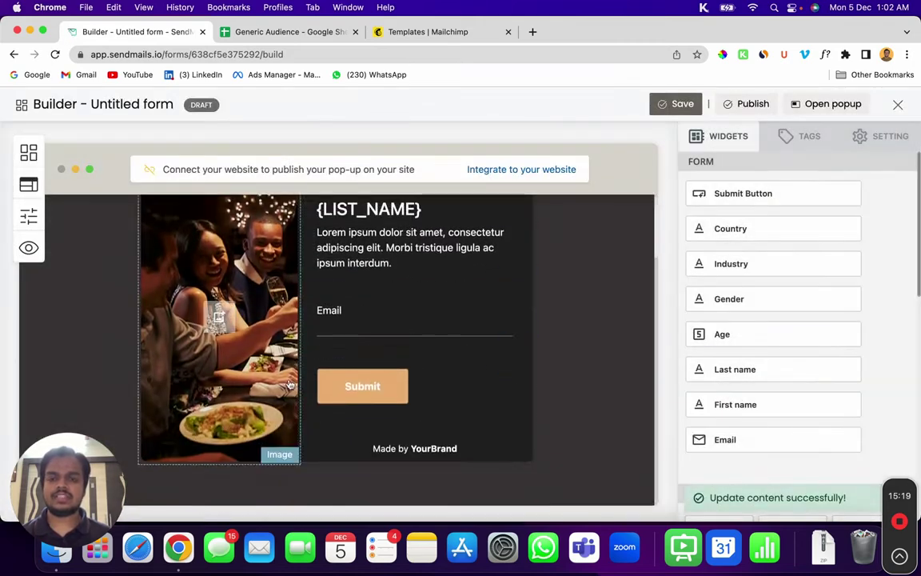
{"action": "left_click", "coordinate": [379, 206]}
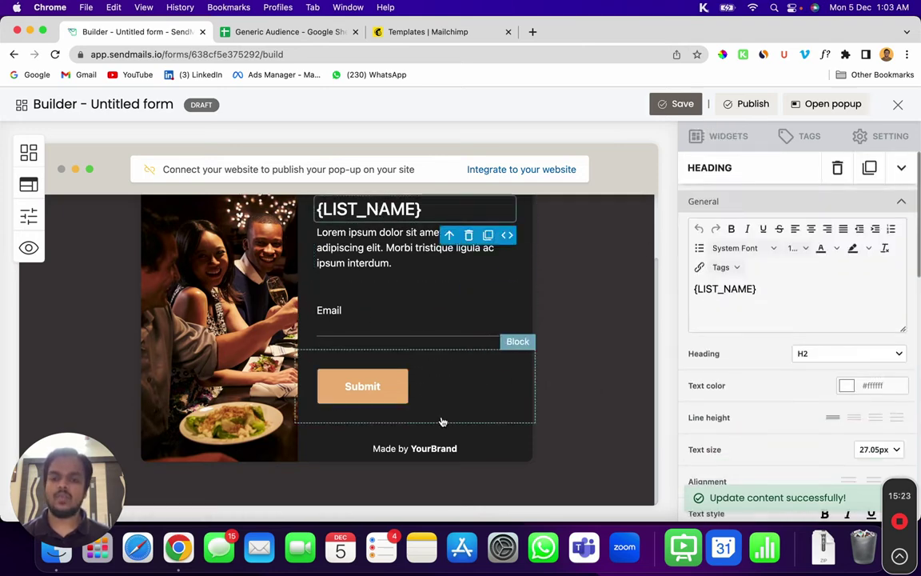
{"action": "left_click", "coordinate": [450, 456]}
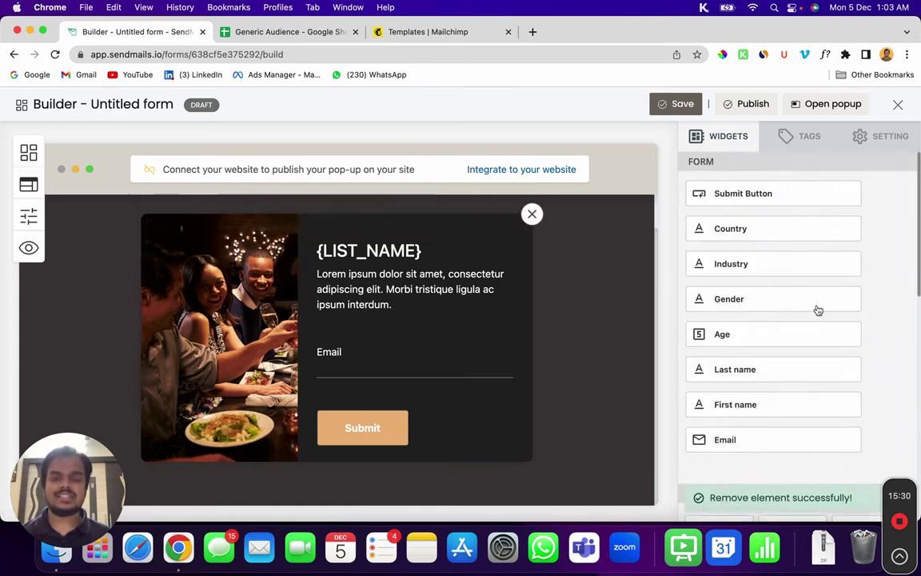
Step: Dismiss the website integration prompt, publish the pop-up form, and close the builder
{"action": "left_click", "coordinate": [530, 172]}
{"action": "left_click", "coordinate": [426, 249]}
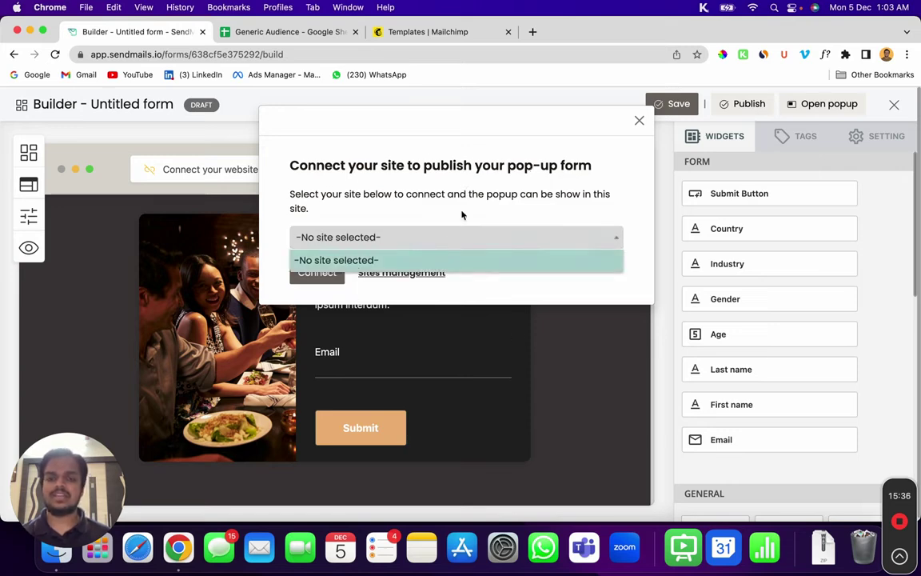
{"action": "left_click", "coordinate": [640, 123]}
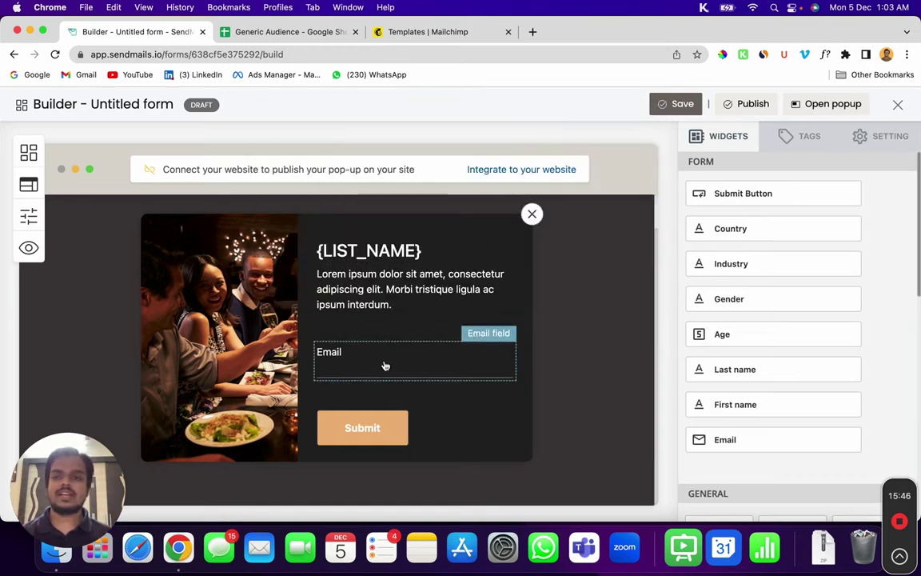
{"action": "left_click", "coordinate": [757, 106]}
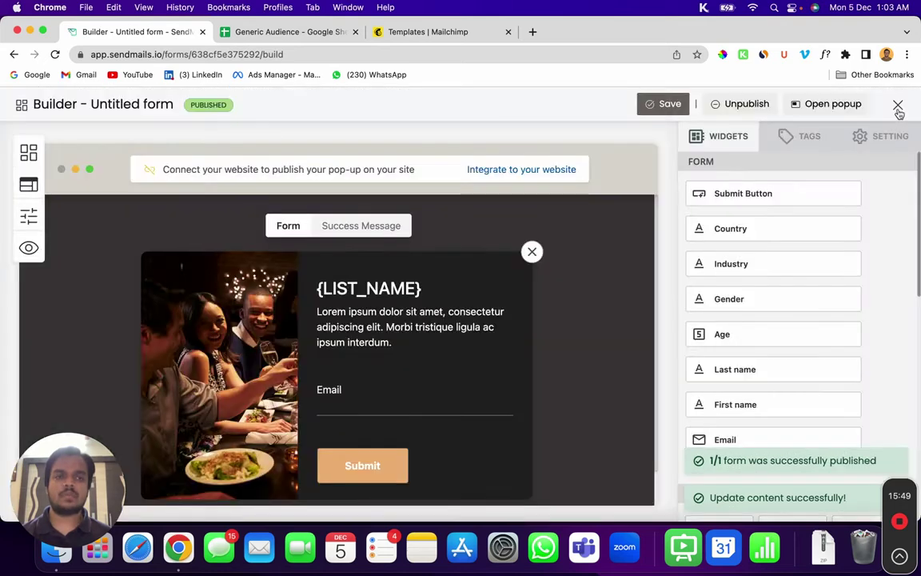
{"action": "left_click", "coordinate": [897, 111]}
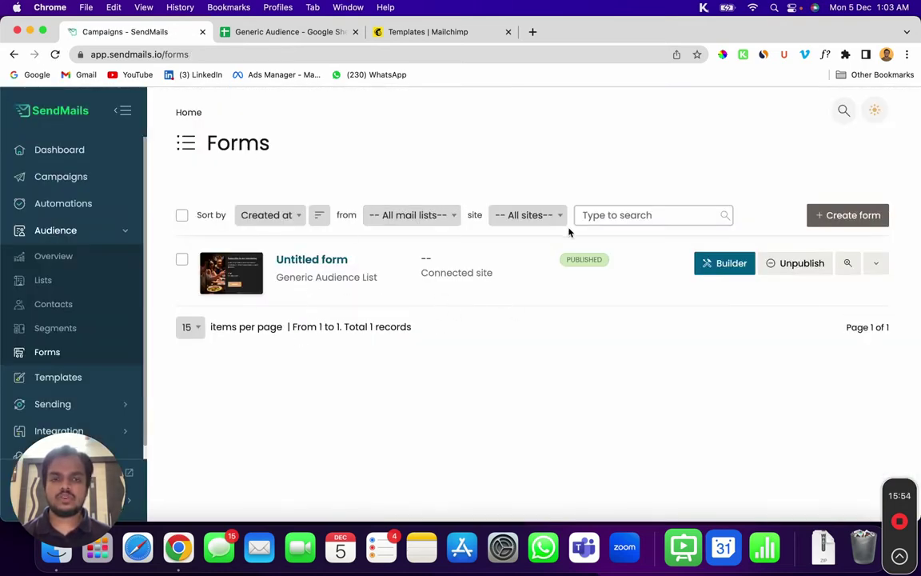
{"action": "scroll", "coordinate": [96, 404], "scroll_direction": "down", "scroll_amount": 1}
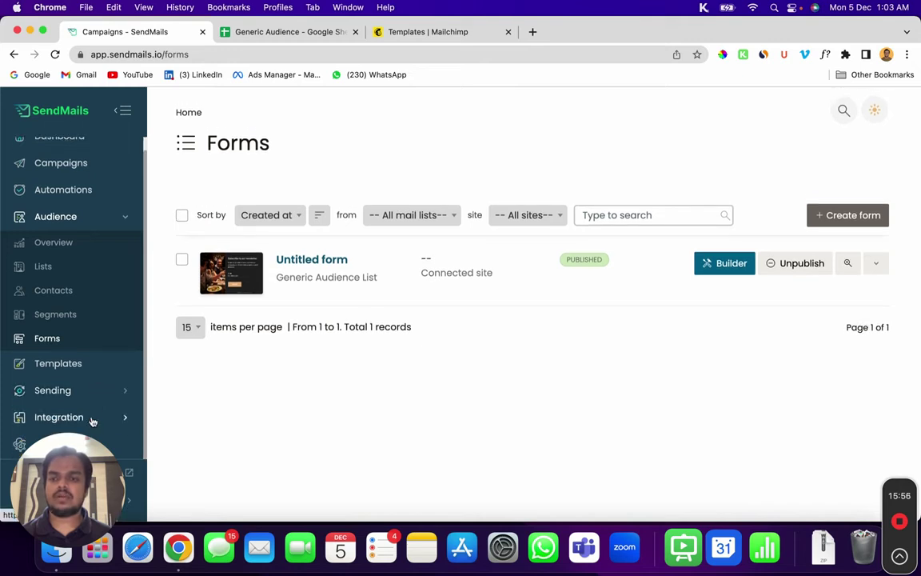
{"action": "left_click", "coordinate": [92, 418]}
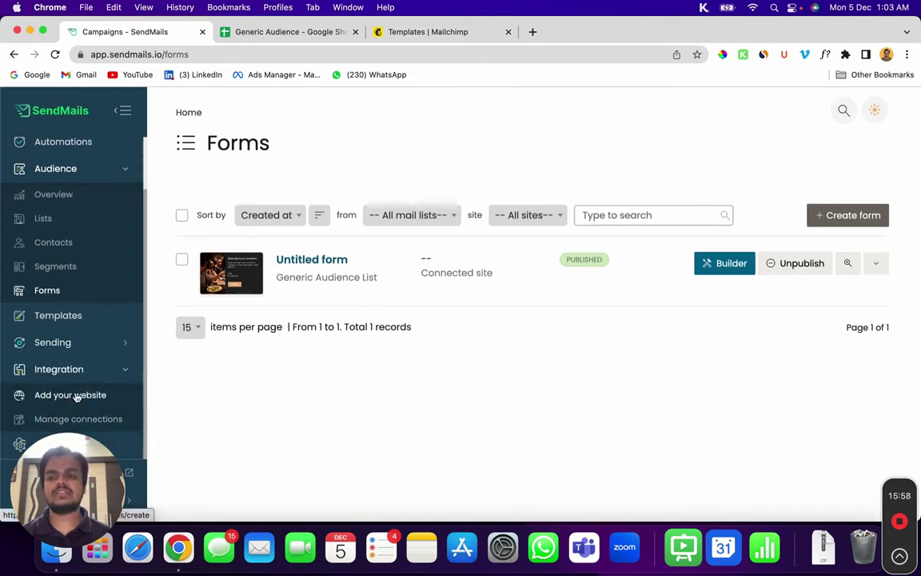